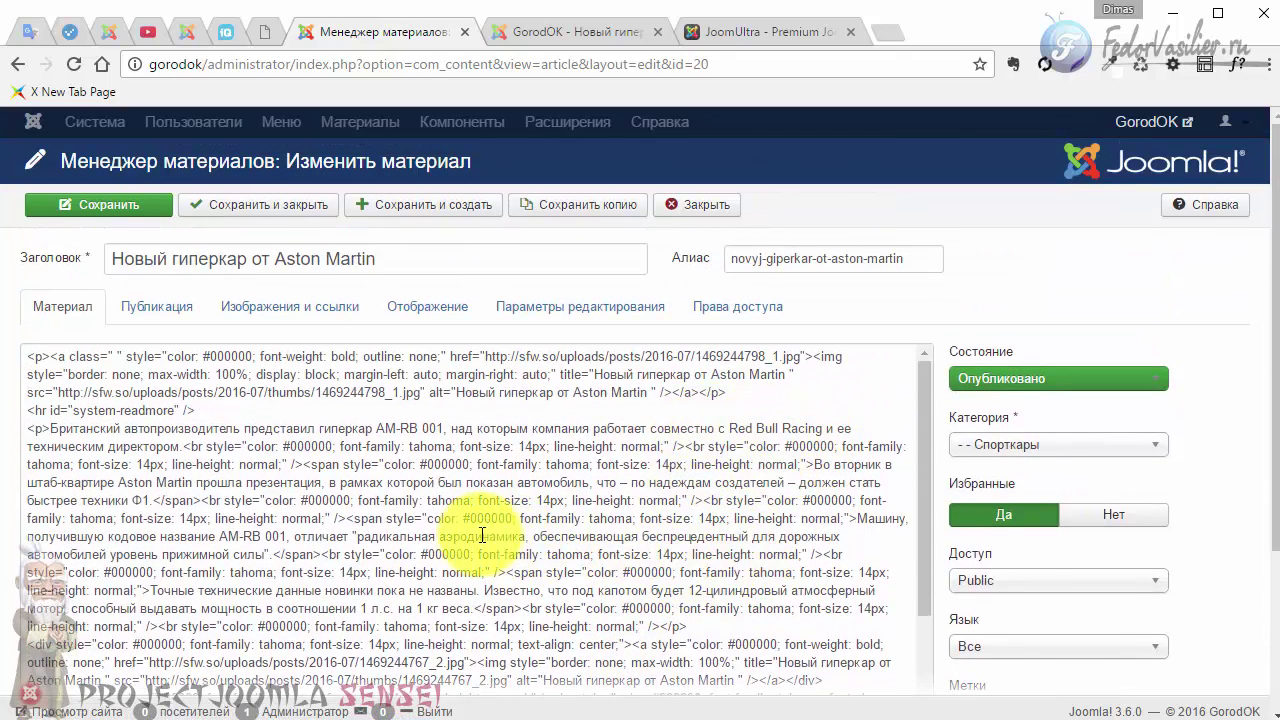
Wrap the word "автомобиль" in the article source in a jutooltip-class link titled "Текст всплывающей подсказки" and save the article
left_click(519, 483)
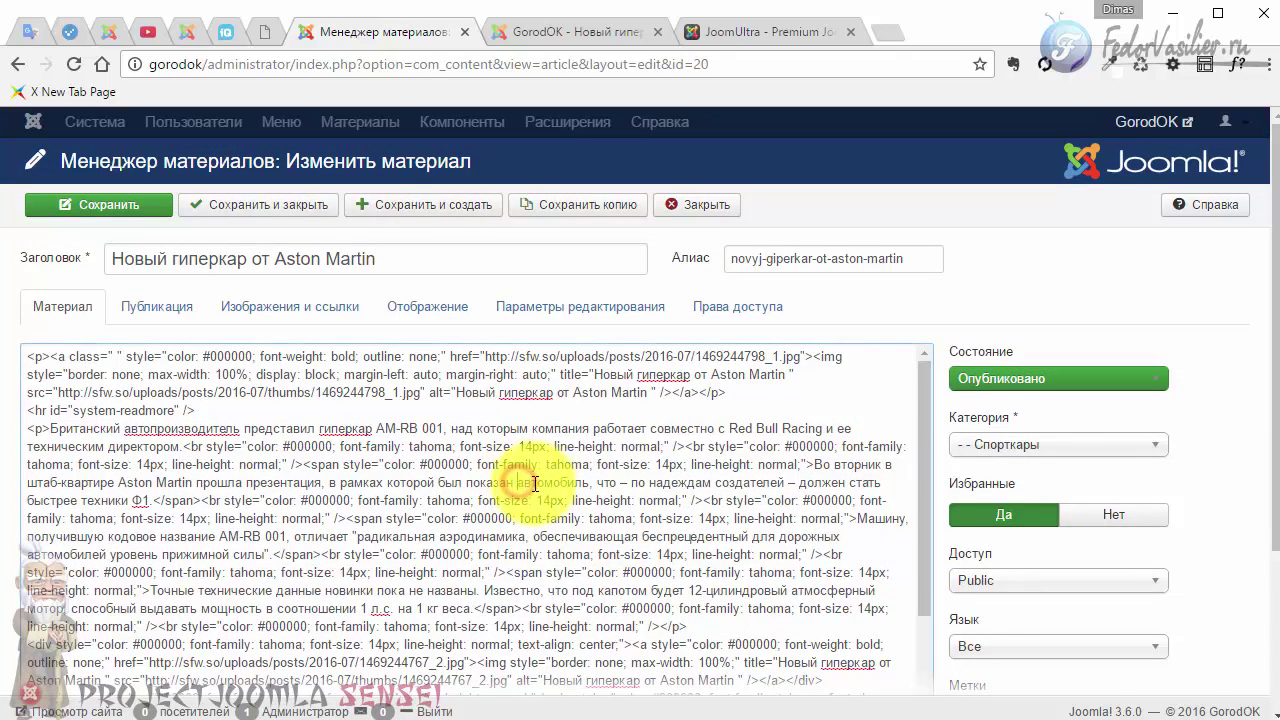
type("<a class=\"jutooltip\" title=\"Текст всплывающей подсказки\">текст для которого нужна подсказка</a>")
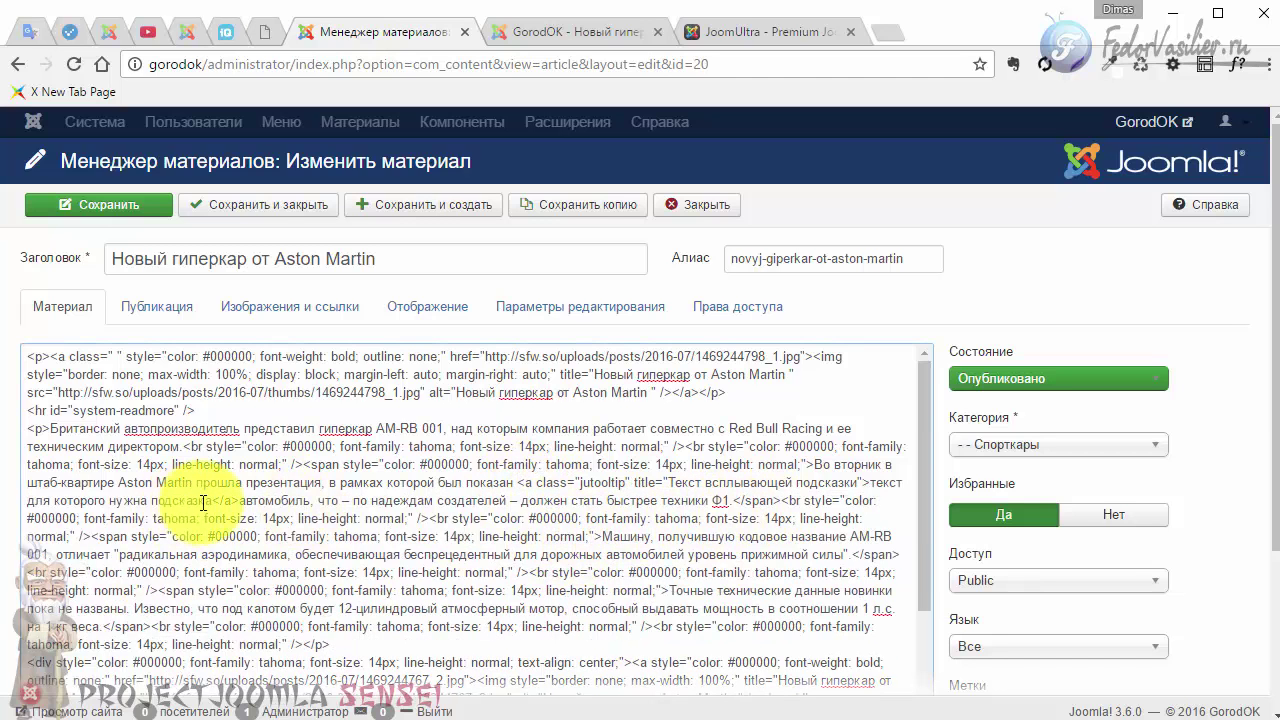
left_click_drag(213, 500, 30, 500)
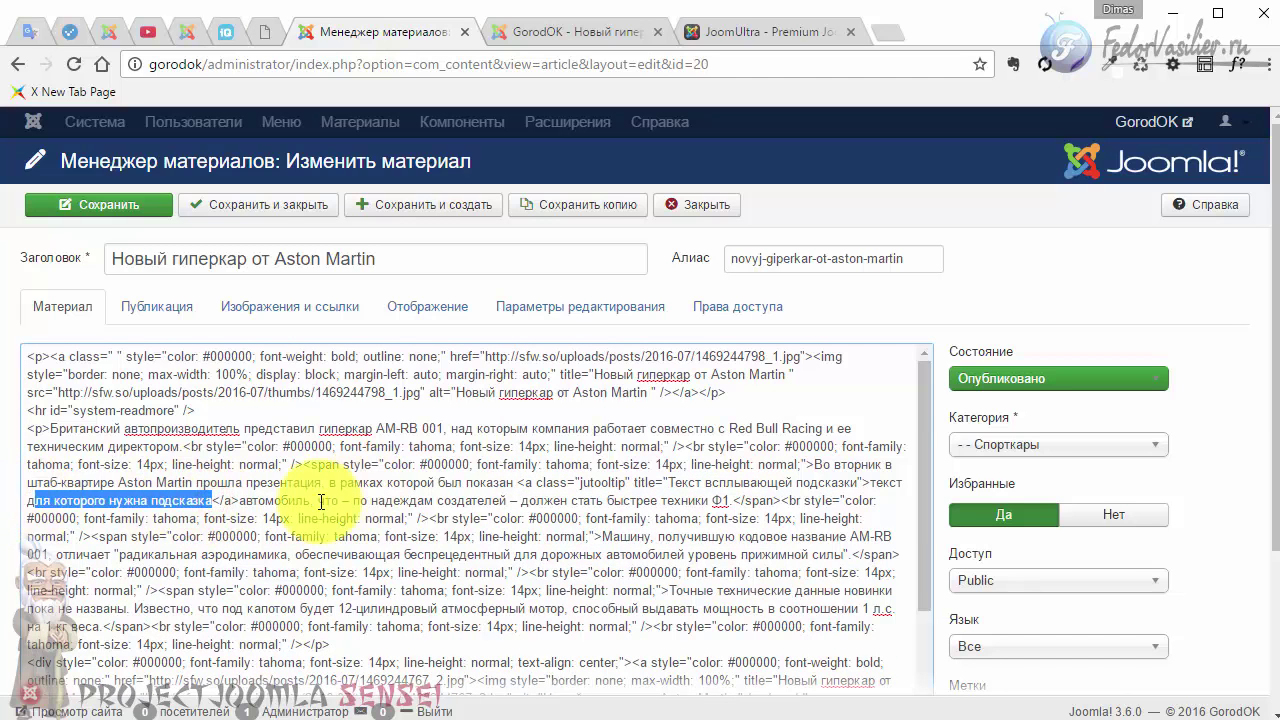
left_click_drag(312, 500, 247, 505)
key("ctrl+c")
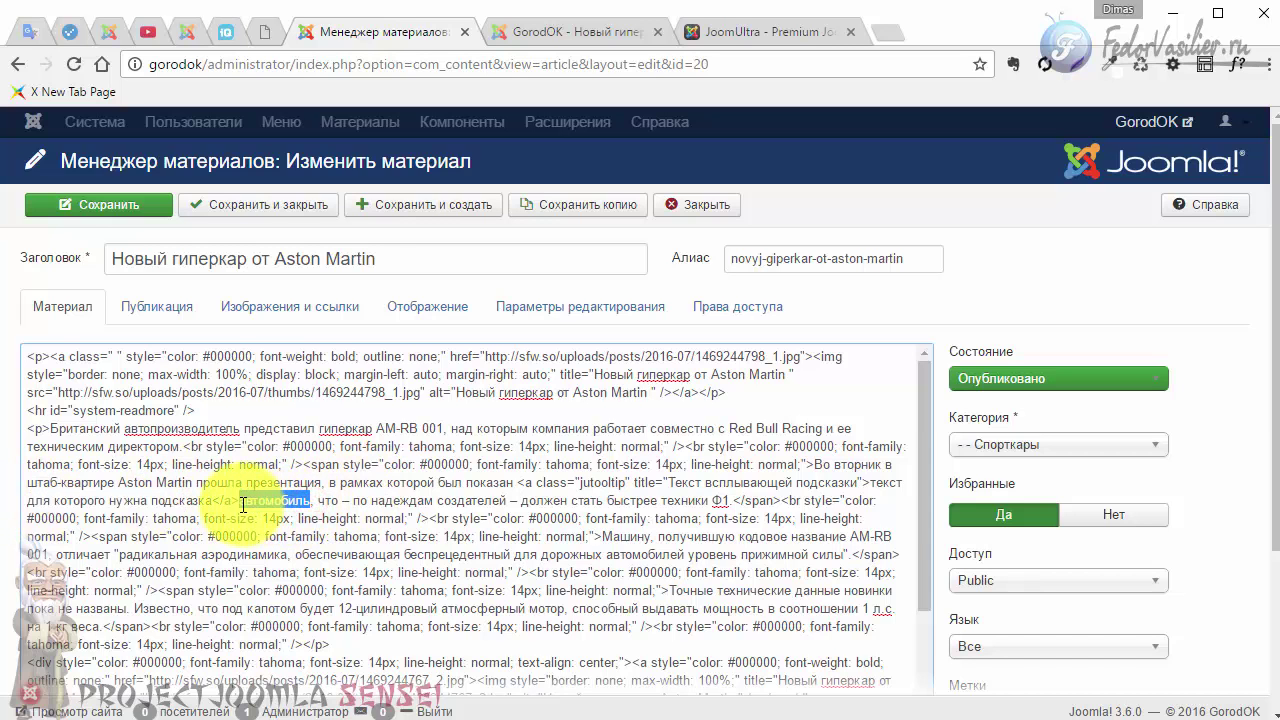
key("BackSpace")
left_click_drag(210, 500, 899, 485)
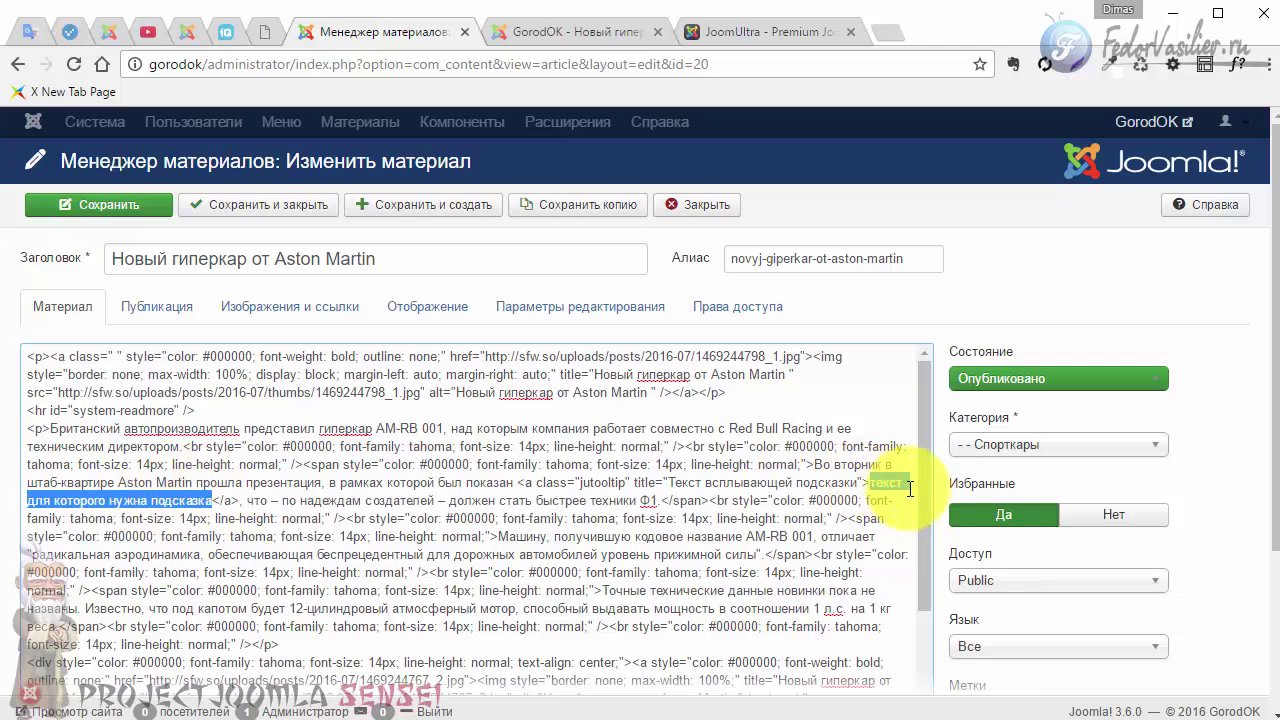
key("ctrl+v")
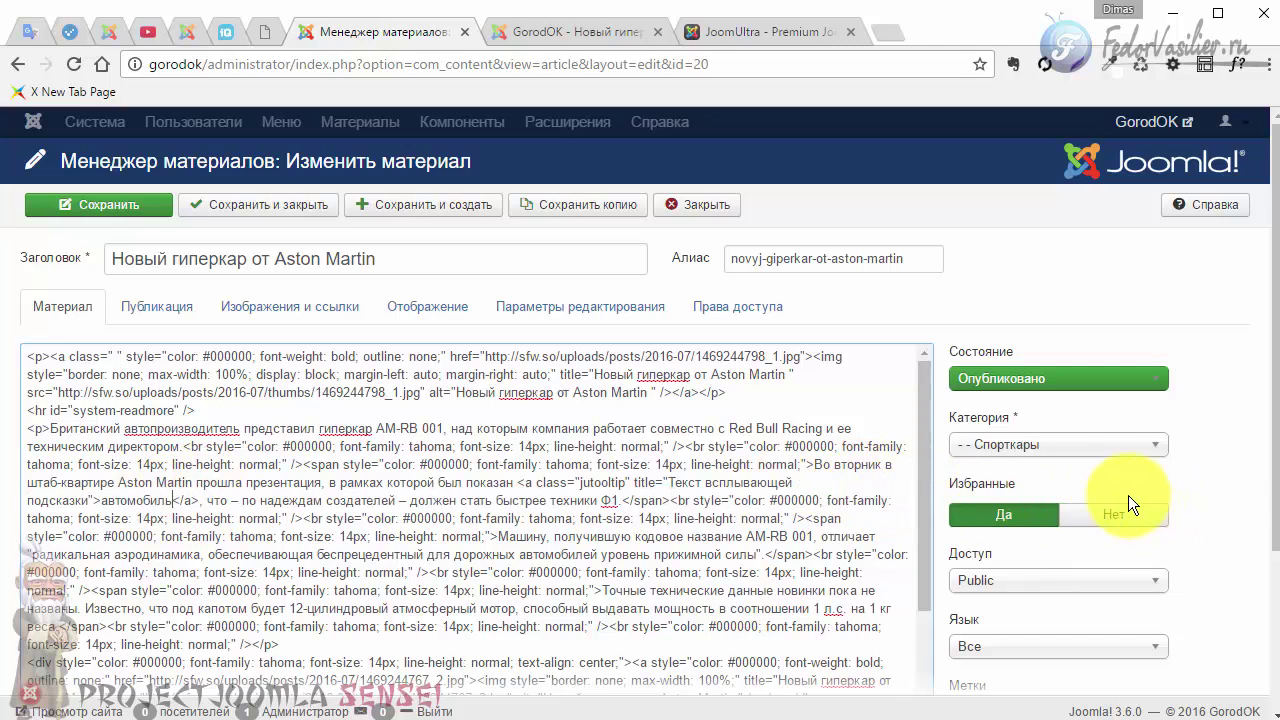
scroll(440, 426, "down", 2)
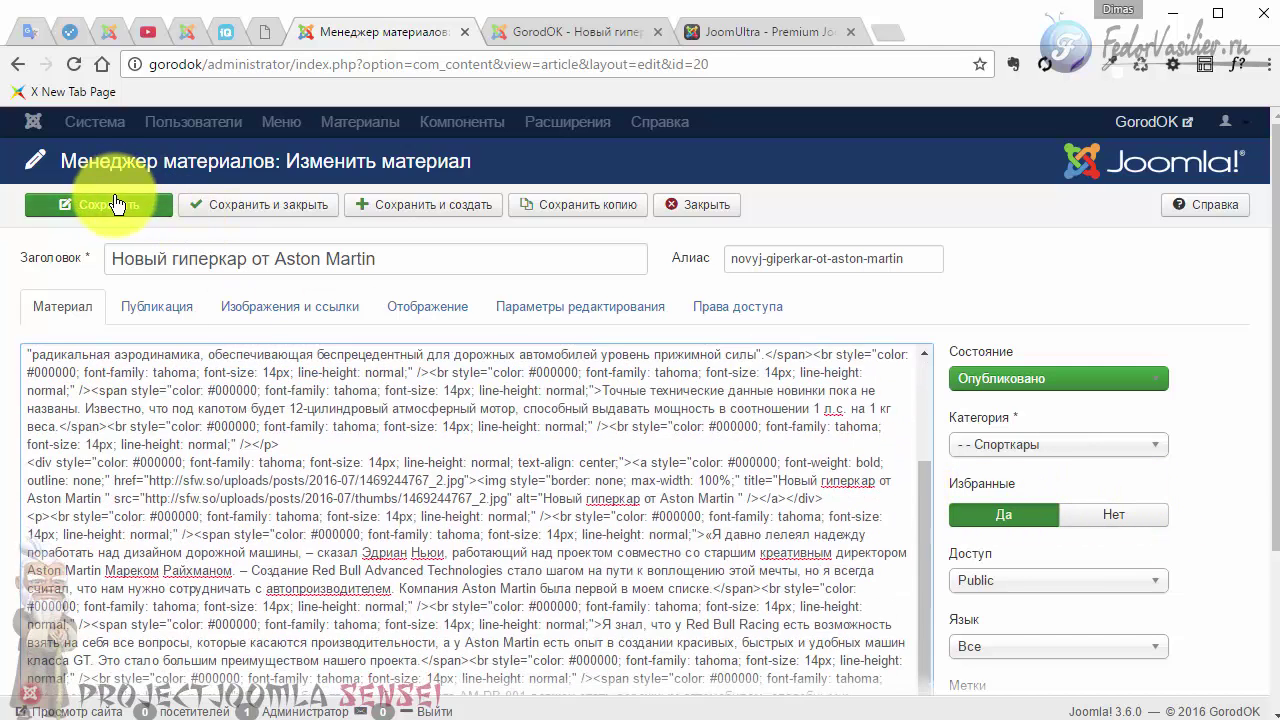
left_click(116, 207)
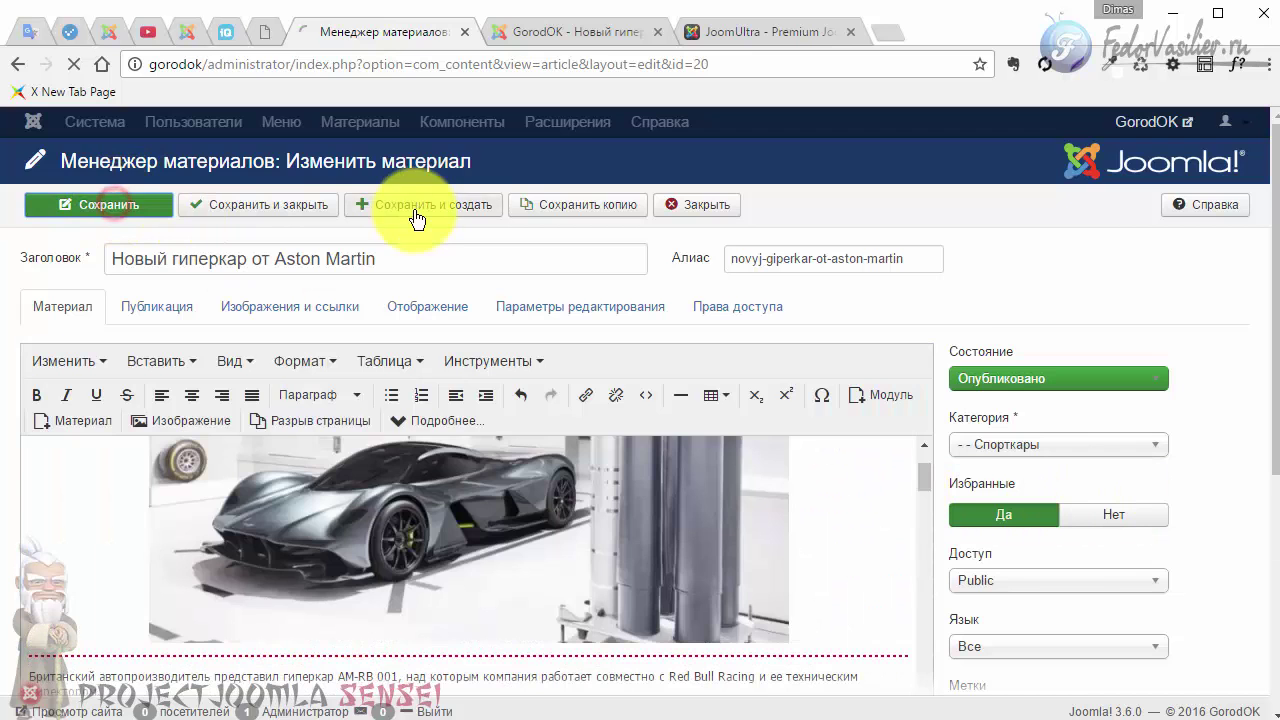
Reload the Aston Martin article on the public site and check the tooltip on "автомобиль"
left_click(560, 32)
left_click(72, 64)
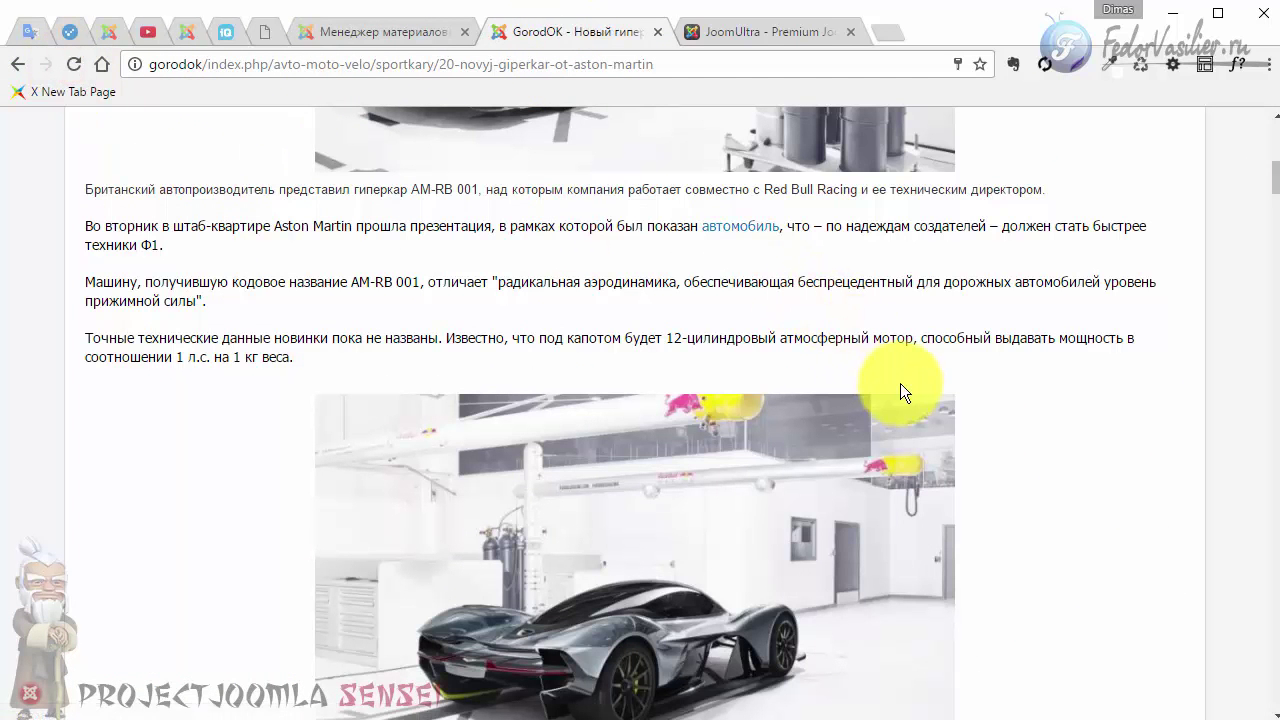
mouse_move(679, 236)
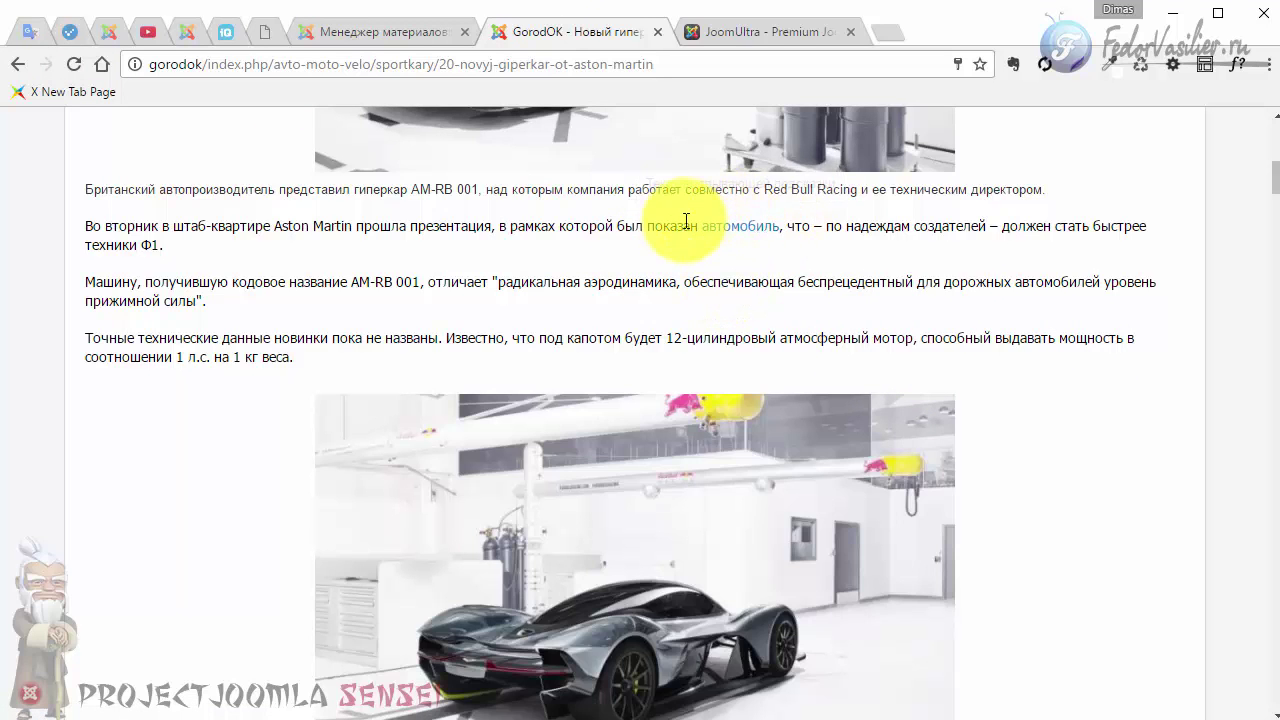
Return to the Joomla administration and open the settings of the System - JU Tooltip plugin
key("ctrl+shift+Tab")
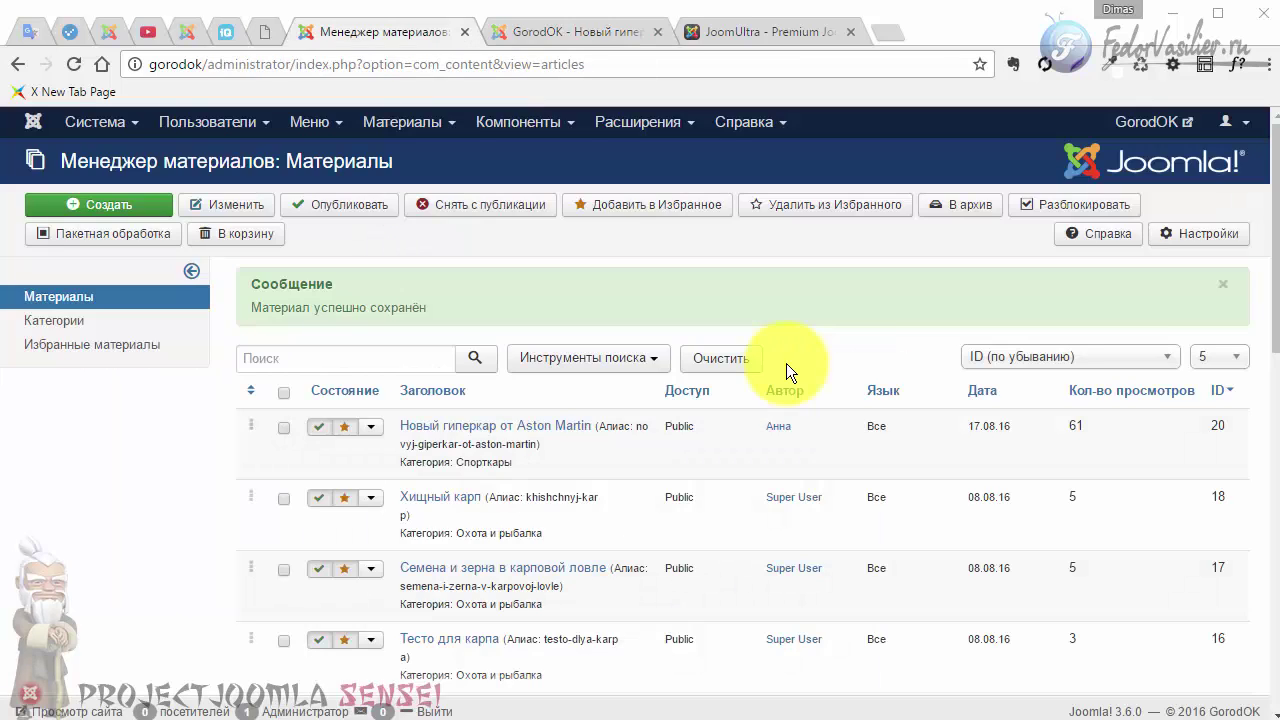
left_click(660, 124)
left_click(676, 219)
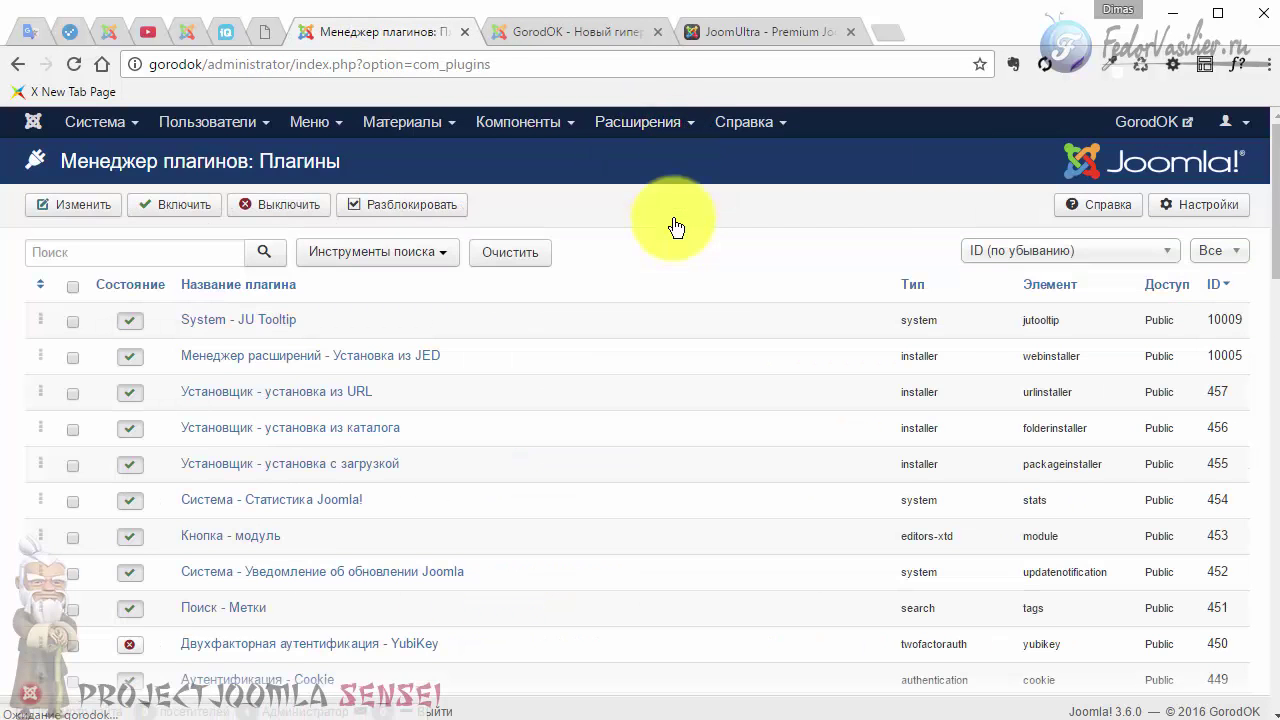
left_click(232, 325)
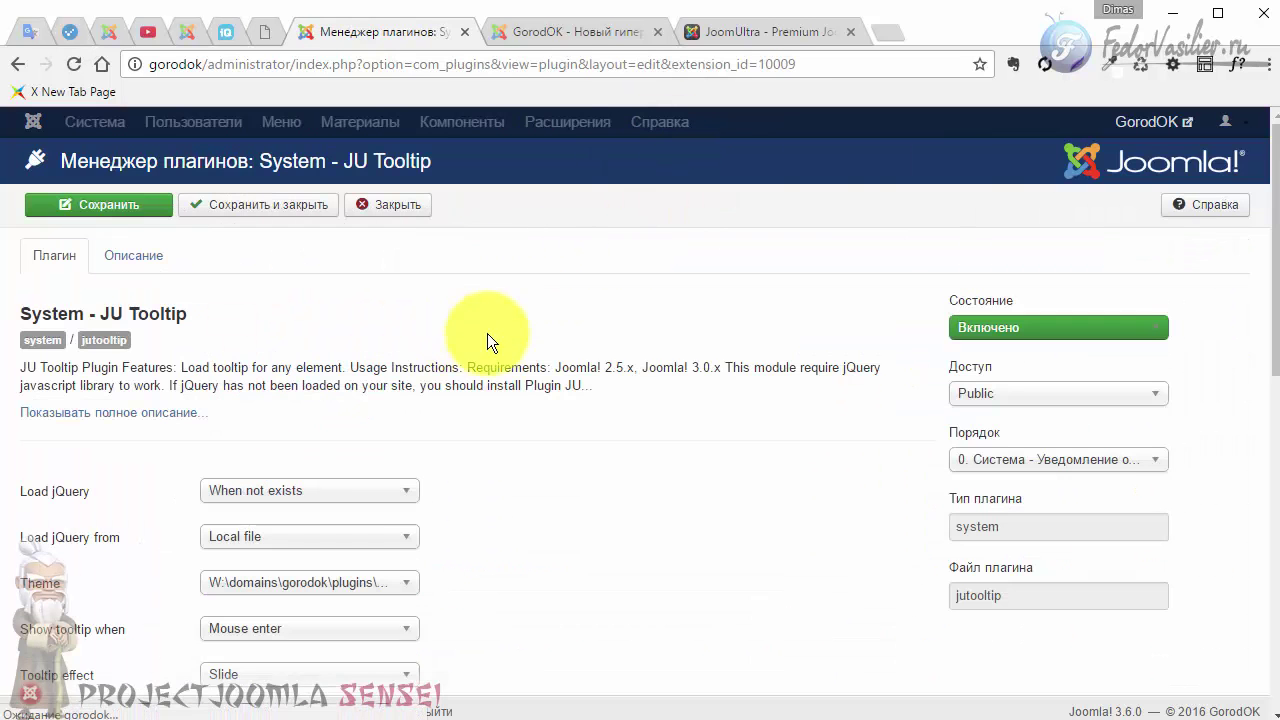
Review the choices offered for Load jQuery and Load jQuery from, keeping Local file as the source
scroll(695, 415, "down", 3)
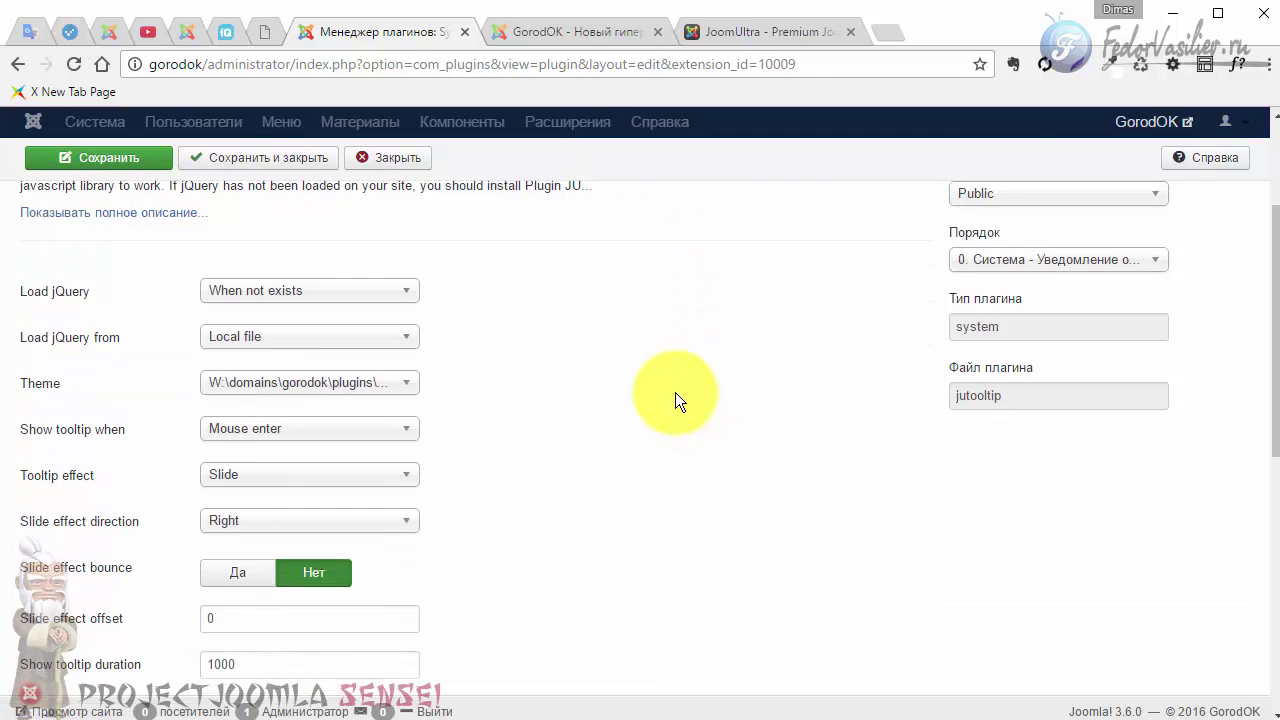
scroll(675, 392, "up", 3)
scroll(675, 392, "down", 1)
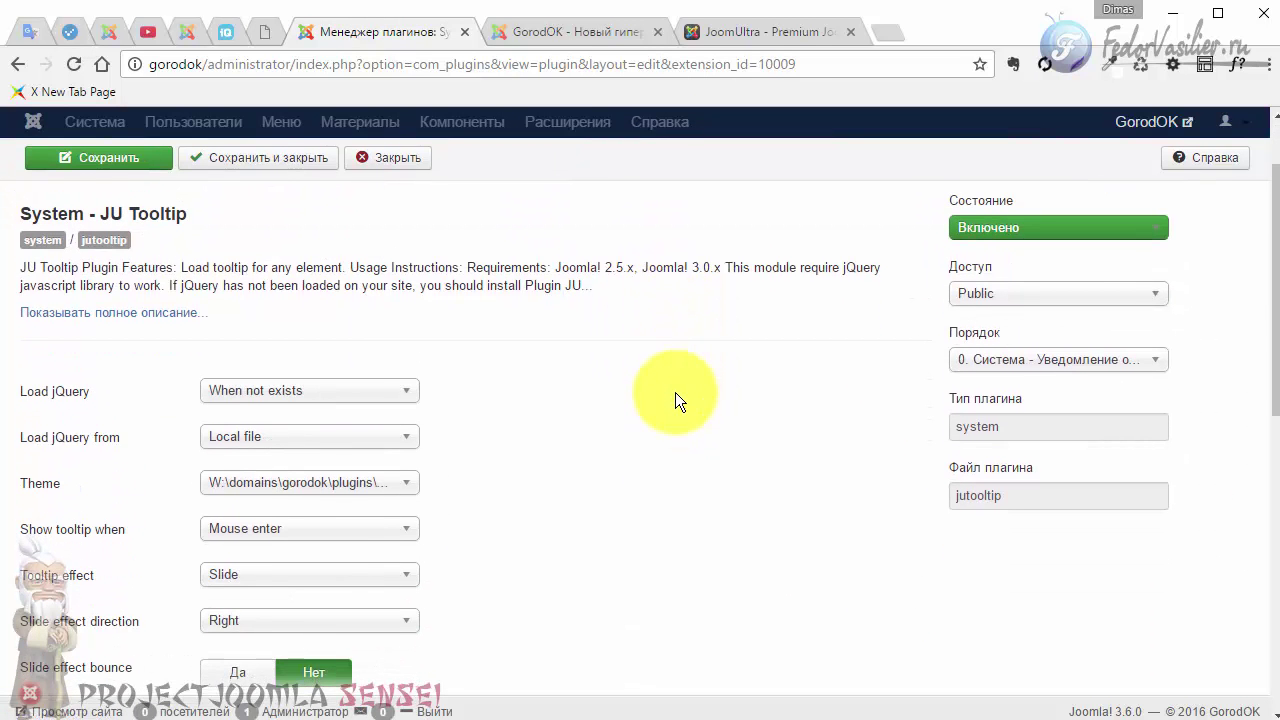
scroll(675, 392, "down", 1)
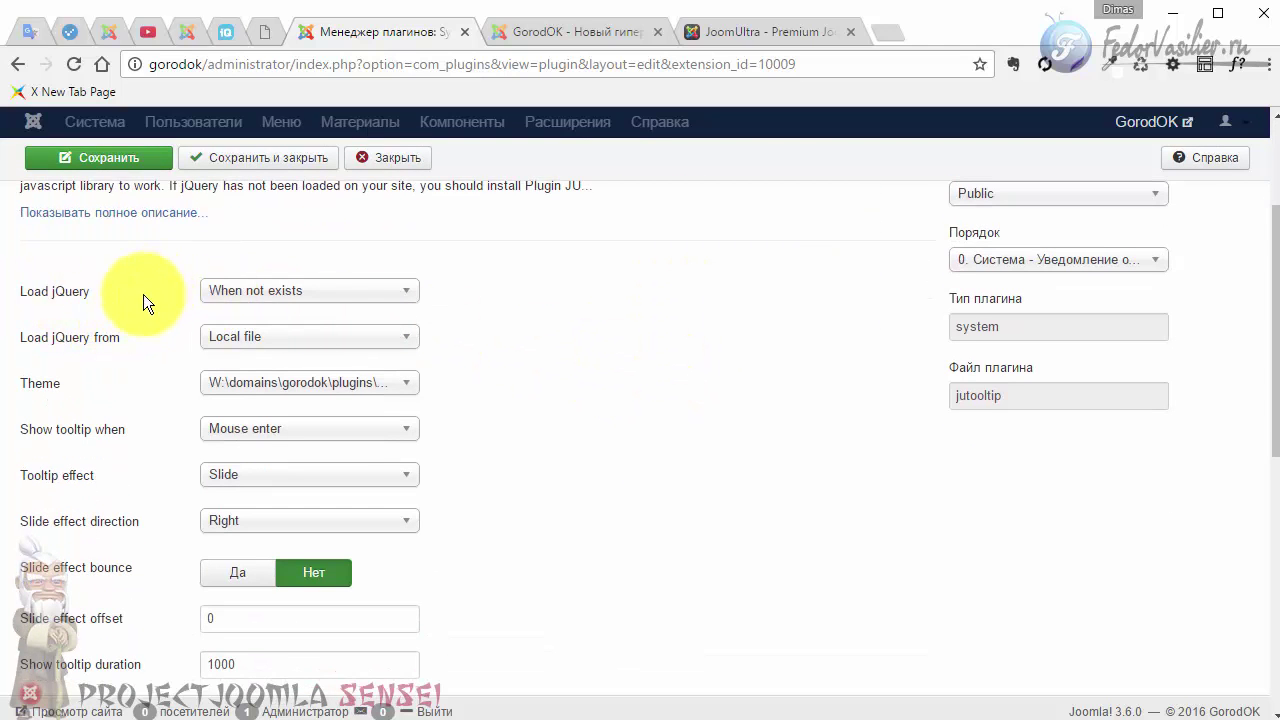
left_click(350, 291)
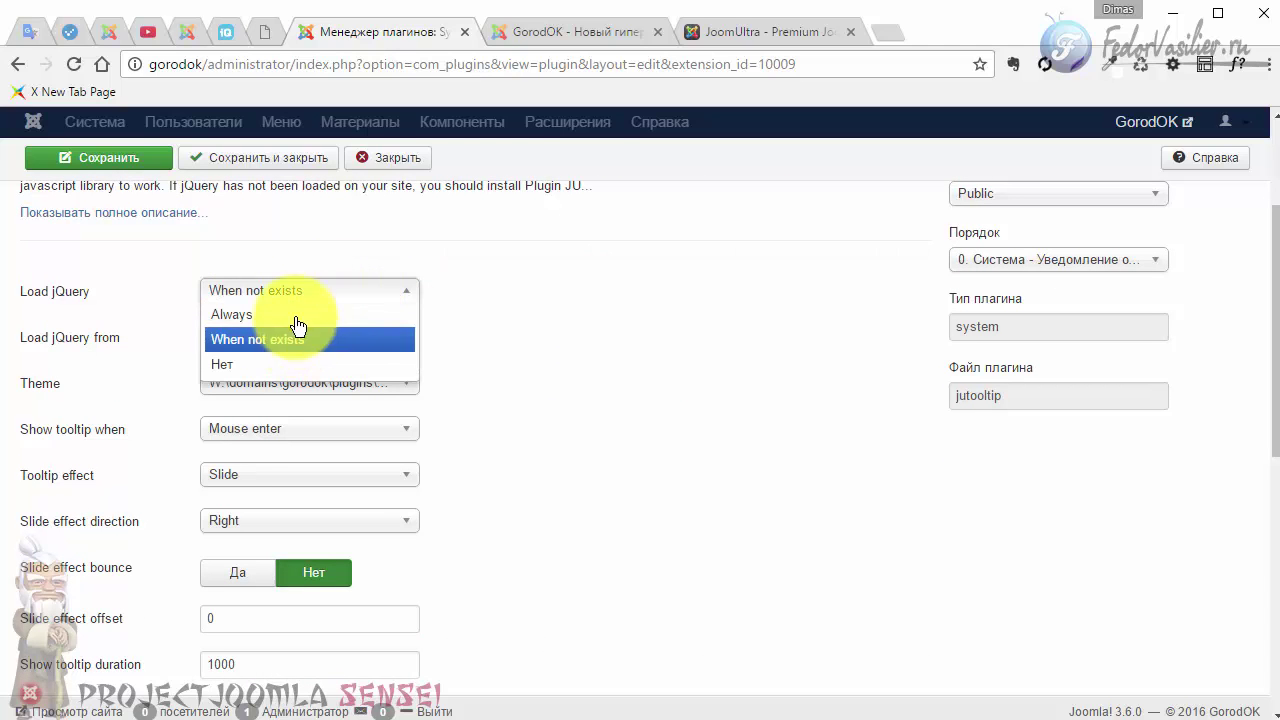
left_click(564, 345)
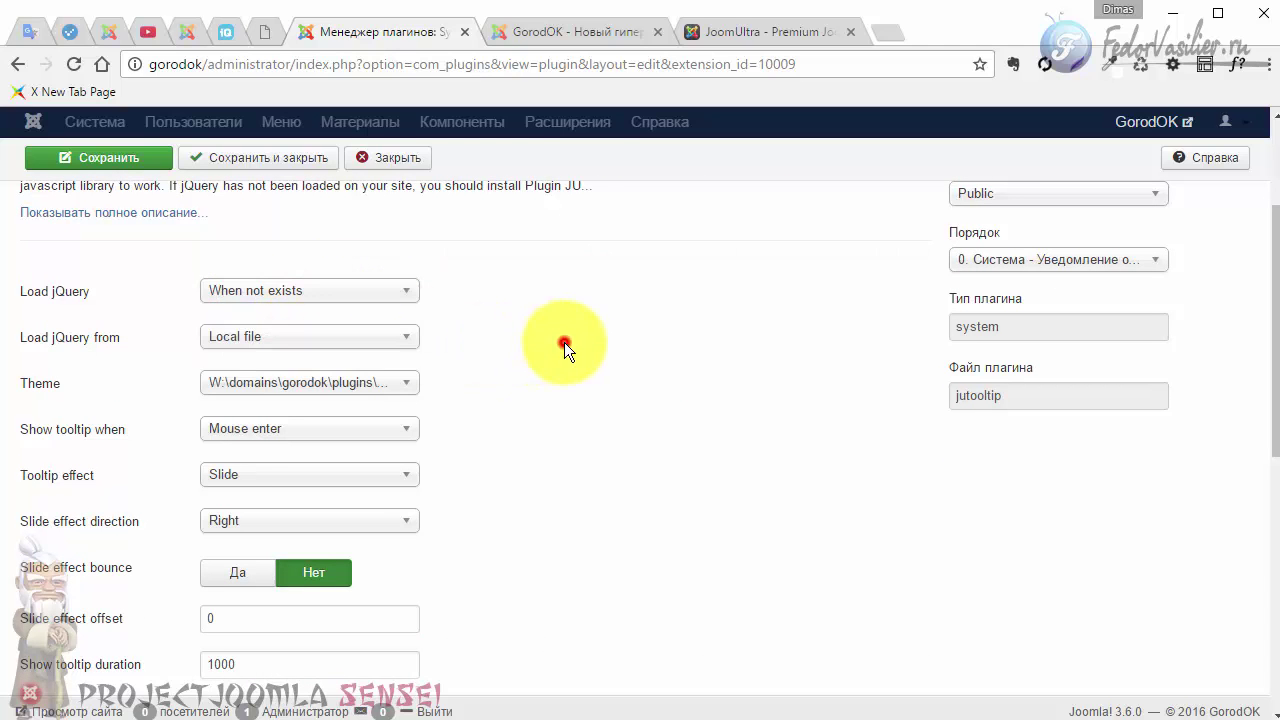
left_click(315, 340)
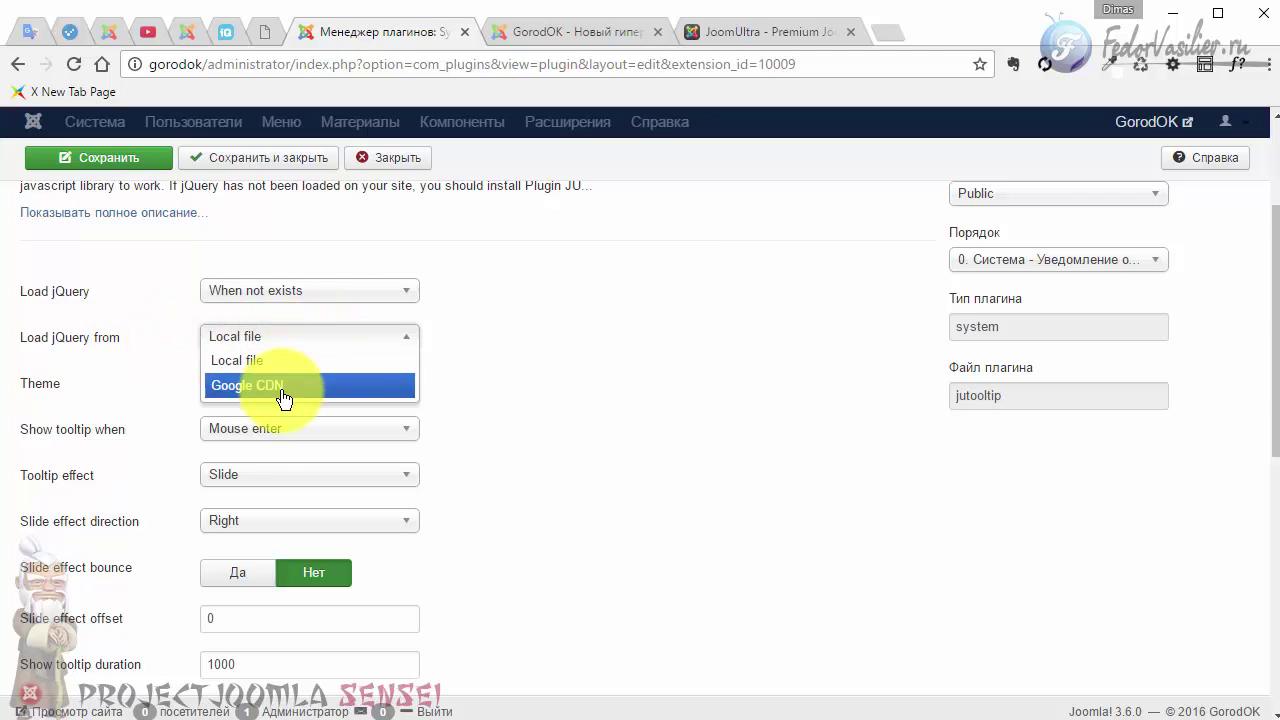
left_click(300, 348)
Review the plugin's Theme setting and the choices offered for Show tooltip when
scroll(523, 342, "down", 1)
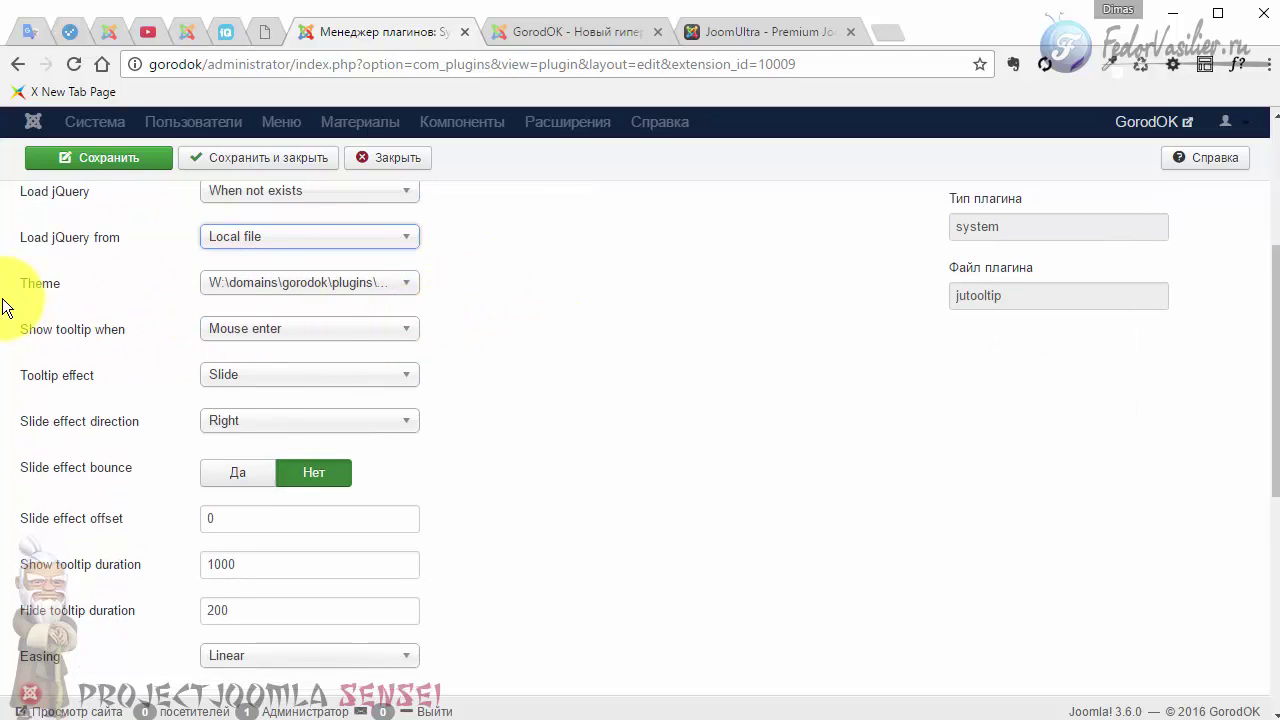
left_click(330, 283)
left_click(408, 306)
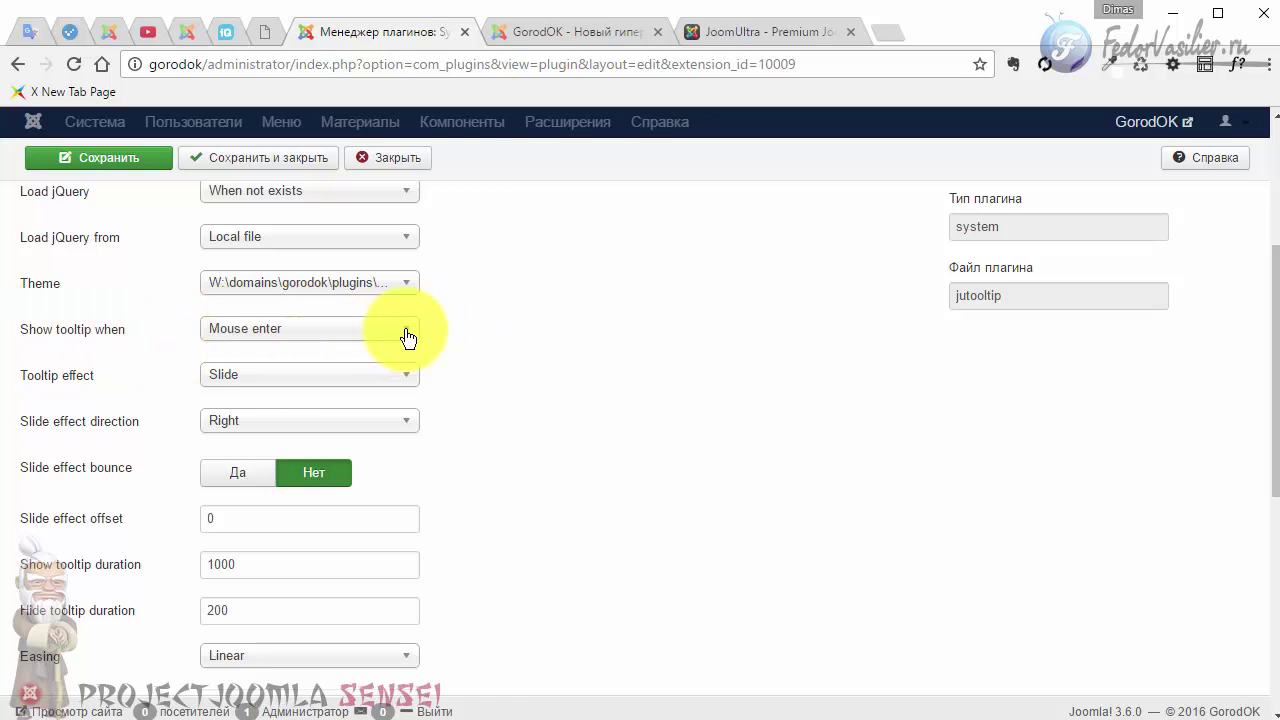
left_click(293, 333)
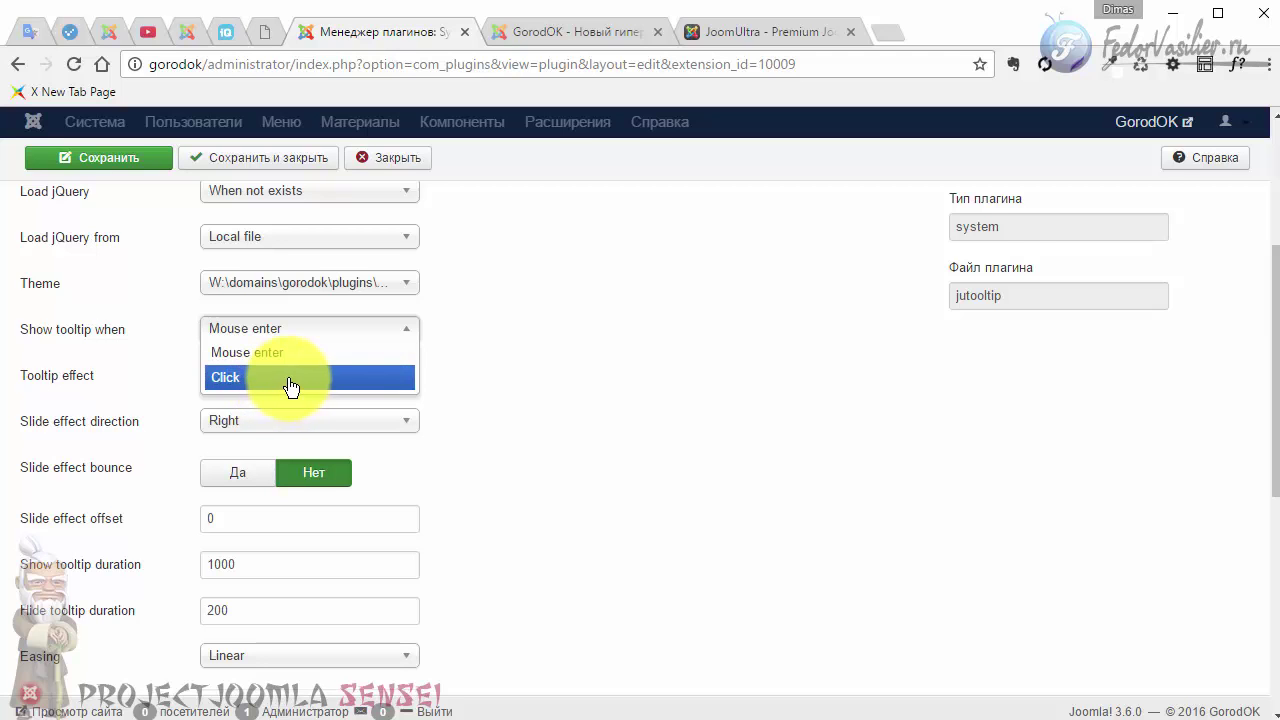
scroll(506, 347, "down", 1)
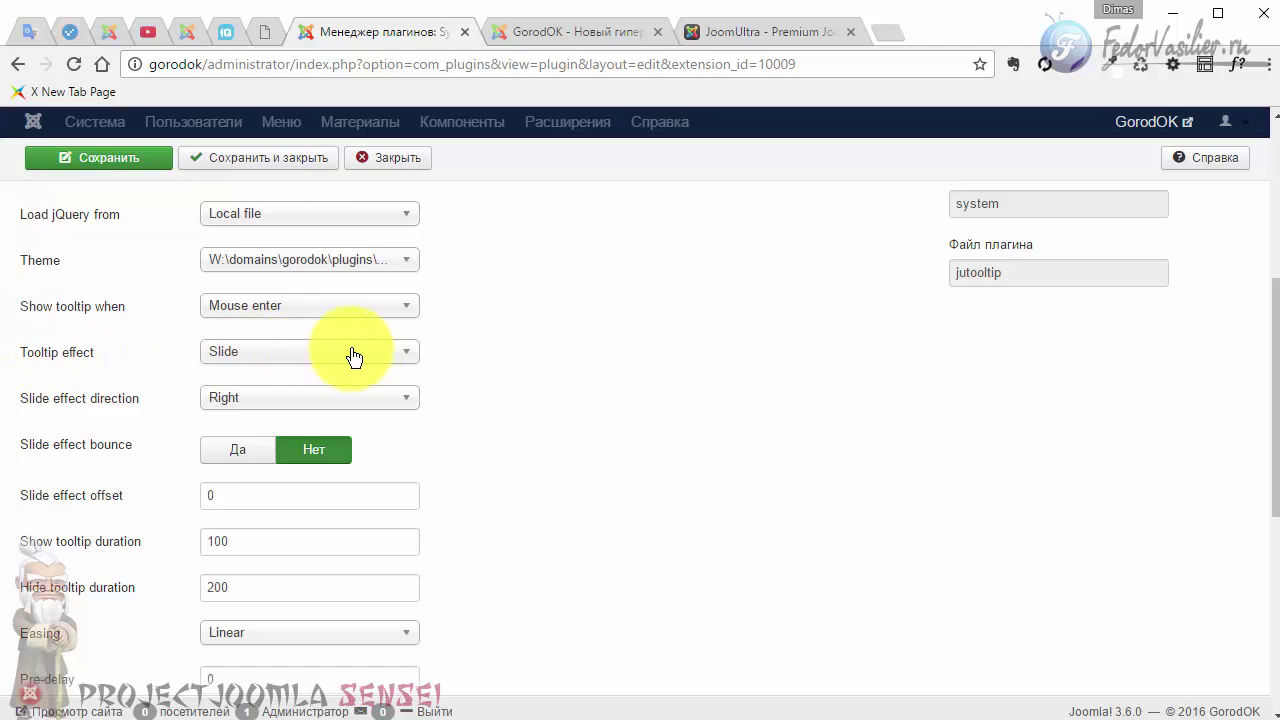
View the tooltip effect choices with Slide selected, and check how the tooltip appears on "автомобиль" in the article
left_click(287, 356)
left_click(257, 429)
left_click(575, 34)
mouse_move(744, 328)
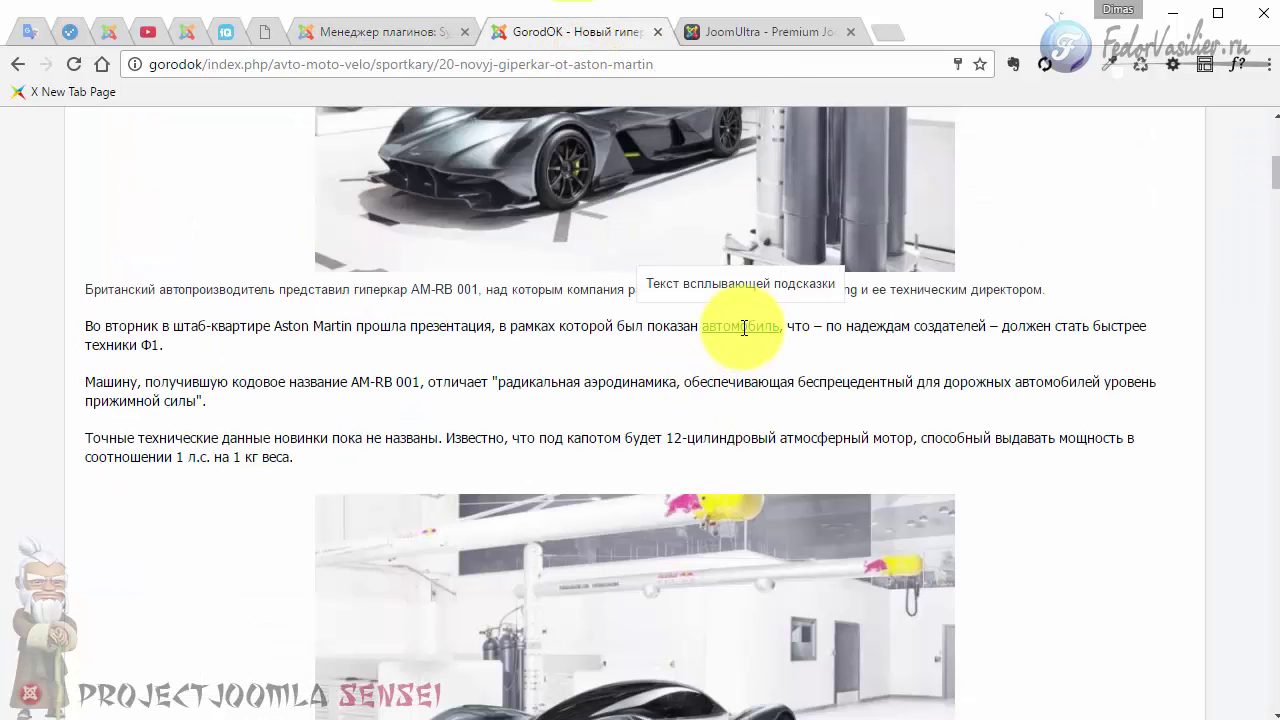
Set the JU Tooltip plugin's tooltip effect to Fade and save the plugin
left_click(400, 32)
left_click(357, 351)
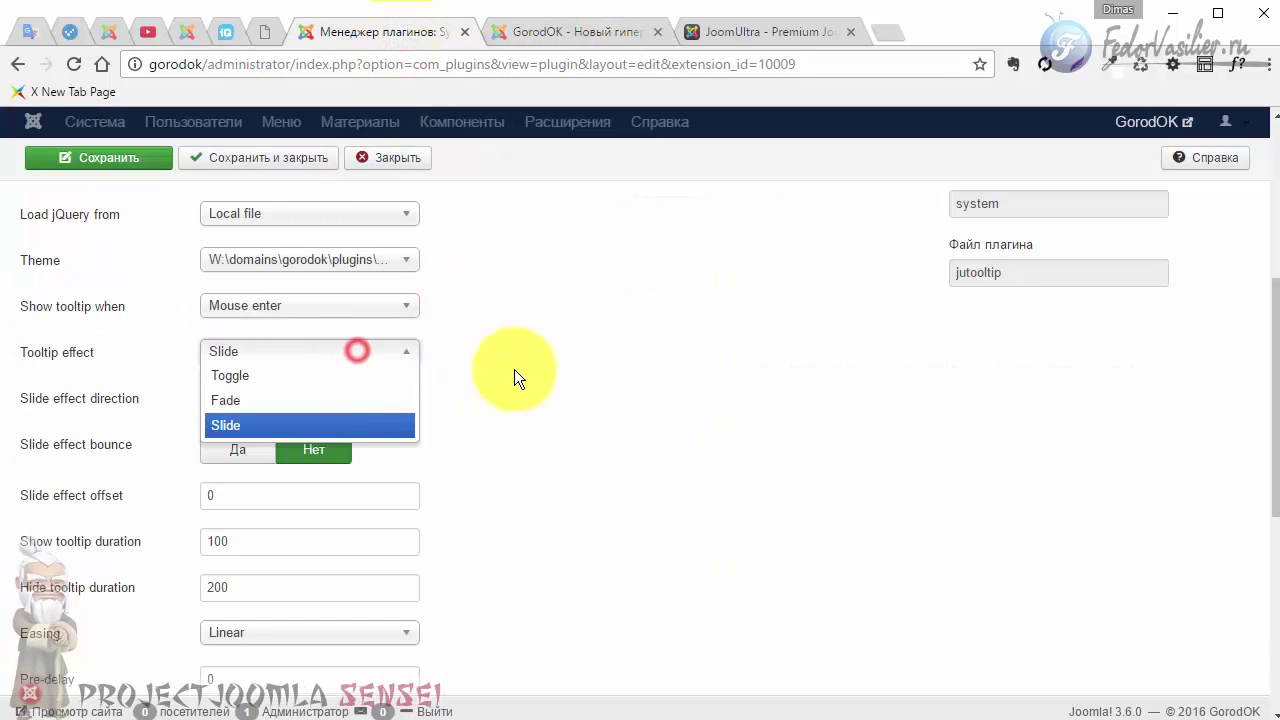
left_click(280, 400)
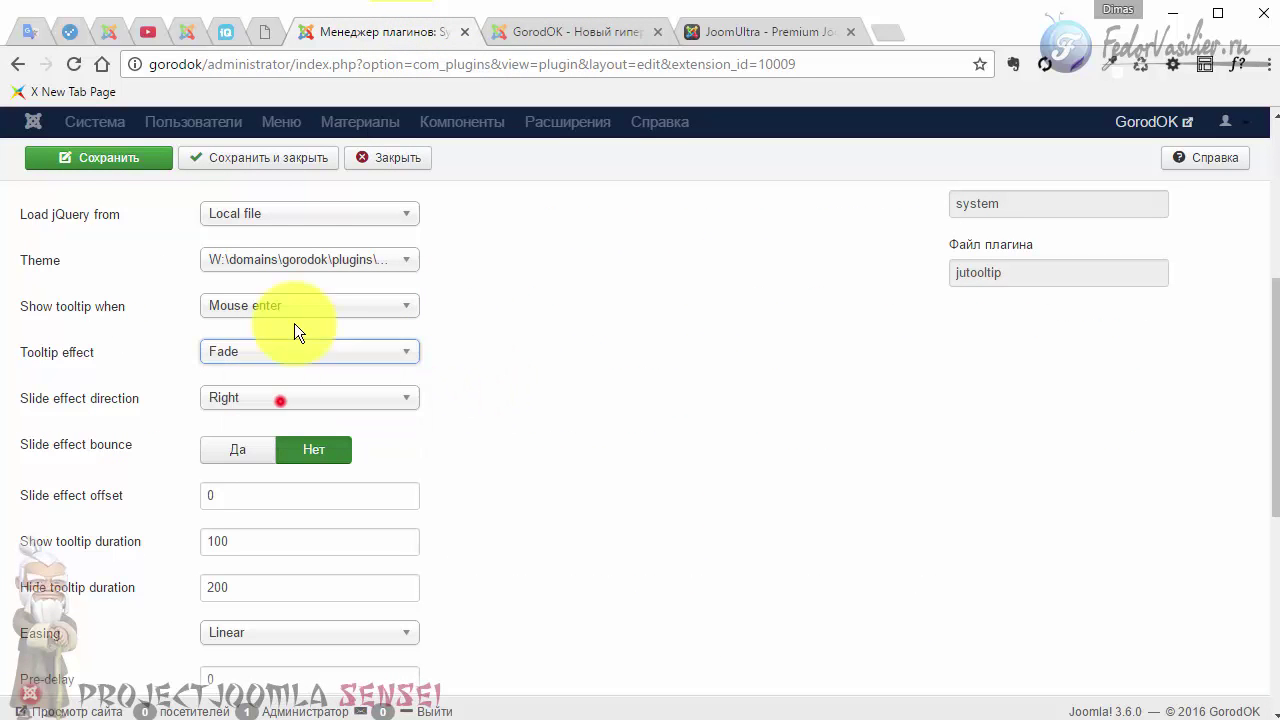
left_click(172, 167)
Reload the article page and check the Fade effect on the "автомобиль" tooltip
left_click(515, 30)
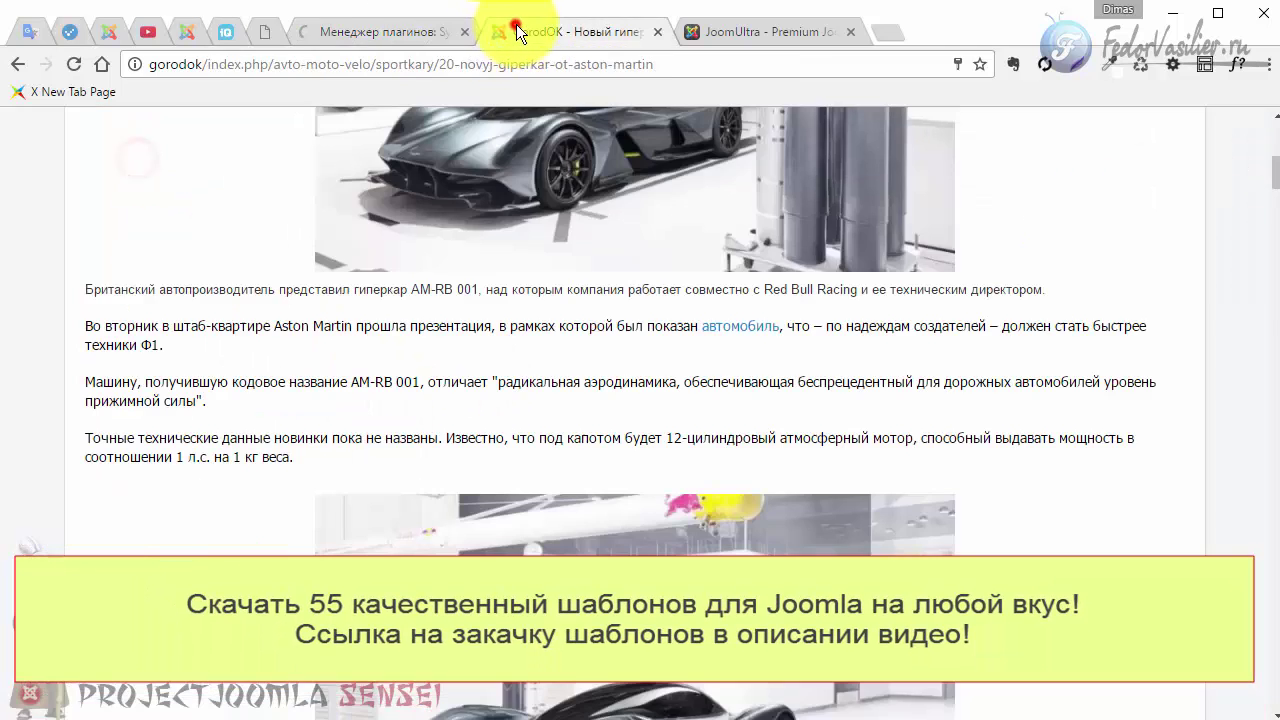
left_click(80, 64)
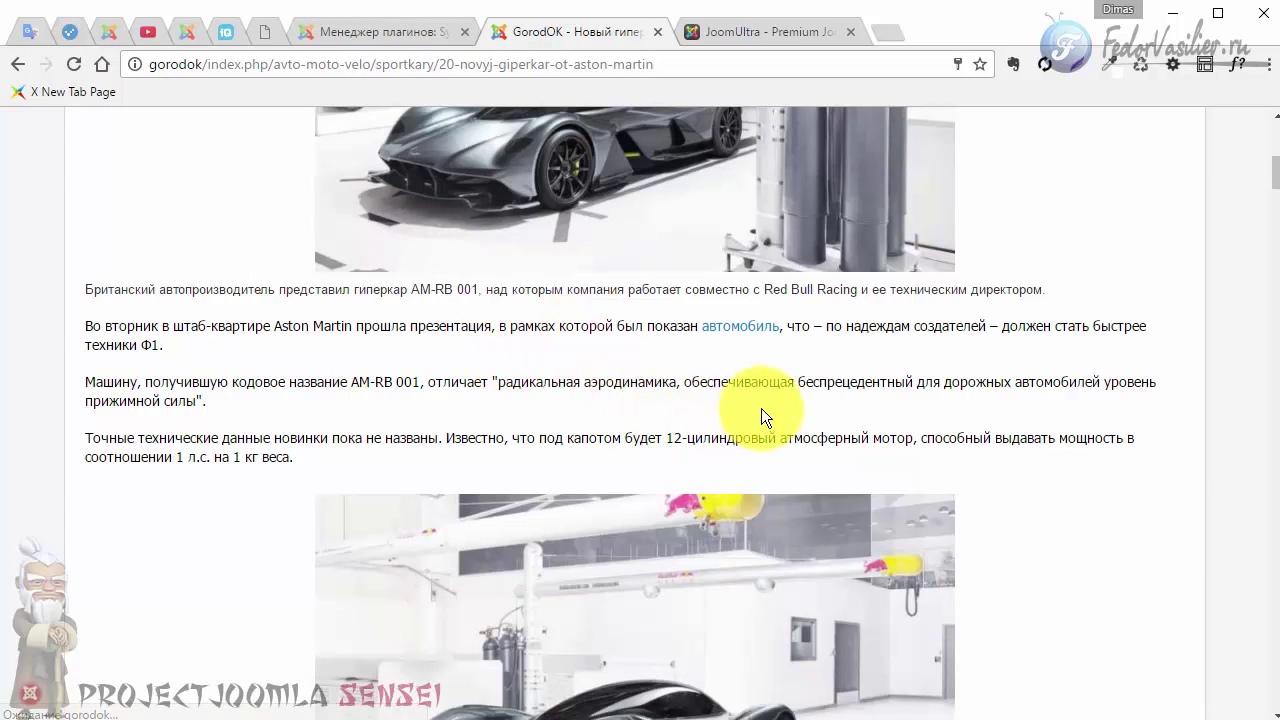
mouse_move(743, 324)
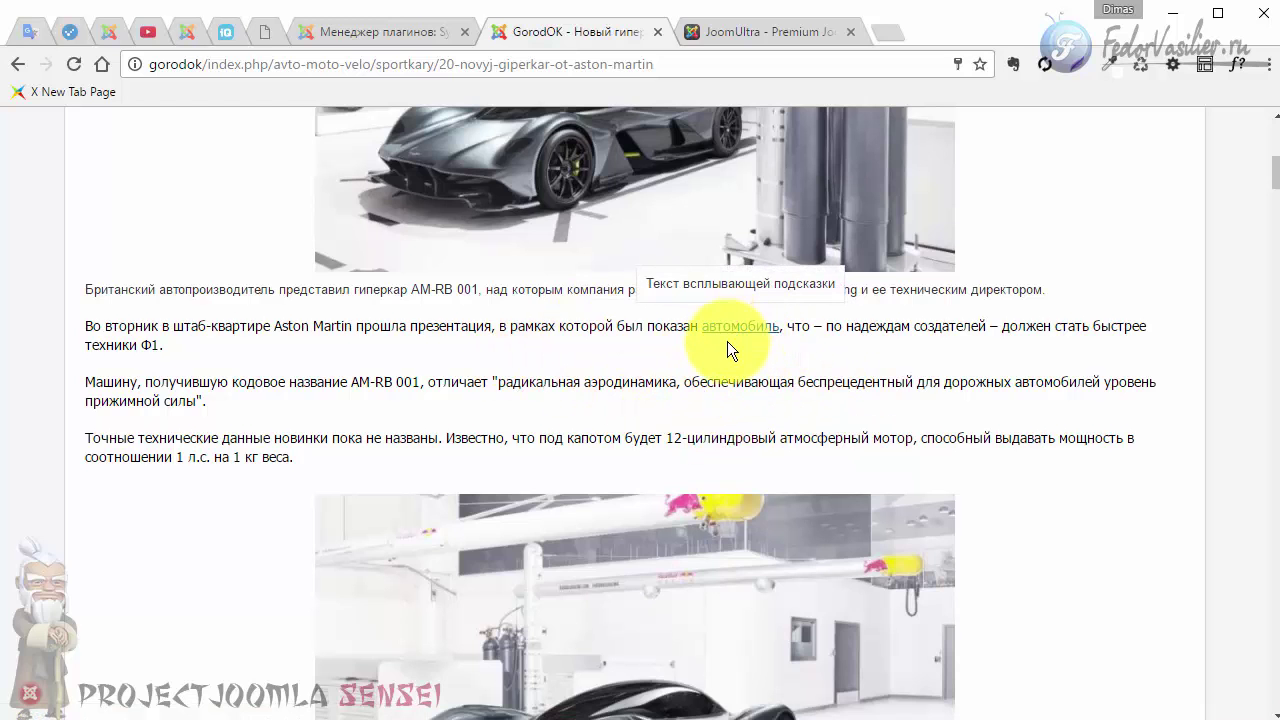
Set the JU Tooltip plugin's tooltip effect to Toggle and save the plugin
left_click(362, 40)
scroll(603, 376, "up", 4)
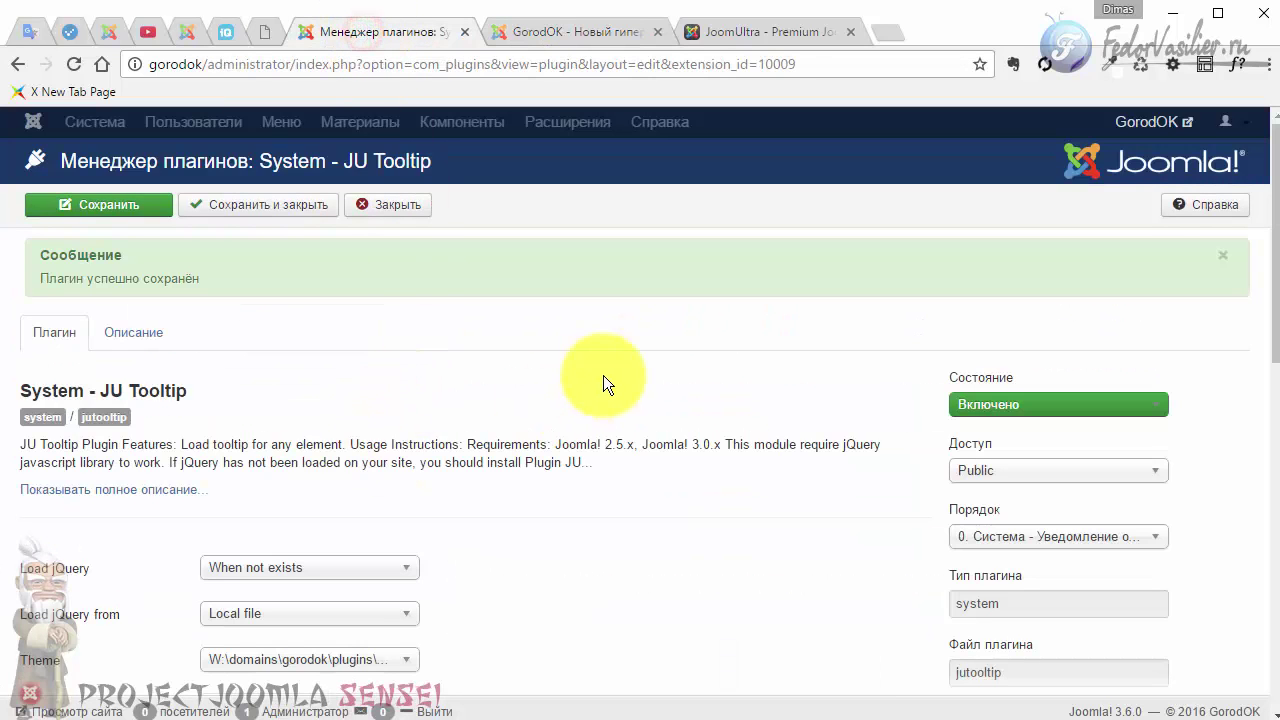
scroll(603, 376, "down", 3)
left_click(356, 451)
left_click(317, 476)
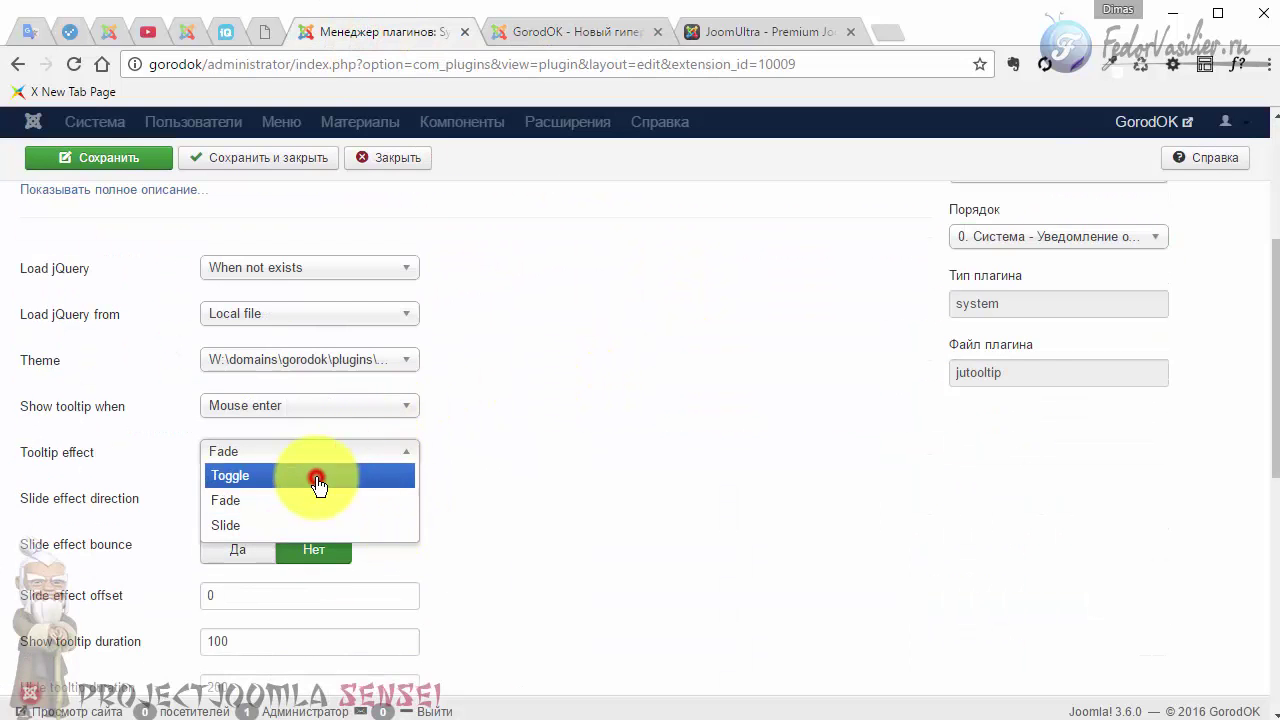
left_click(108, 157)
Reload the article page and check the Toggle effect on the "автомобиль" tooltip
left_click(596, 34)
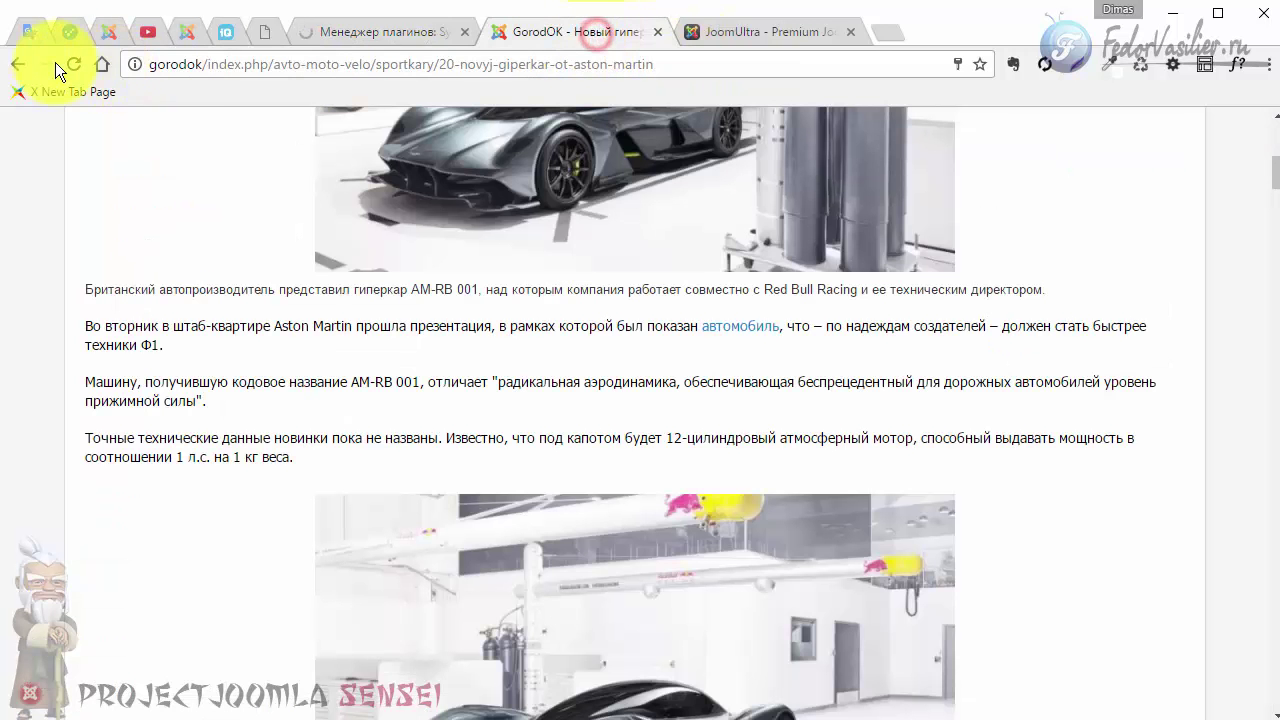
left_click(76, 65)
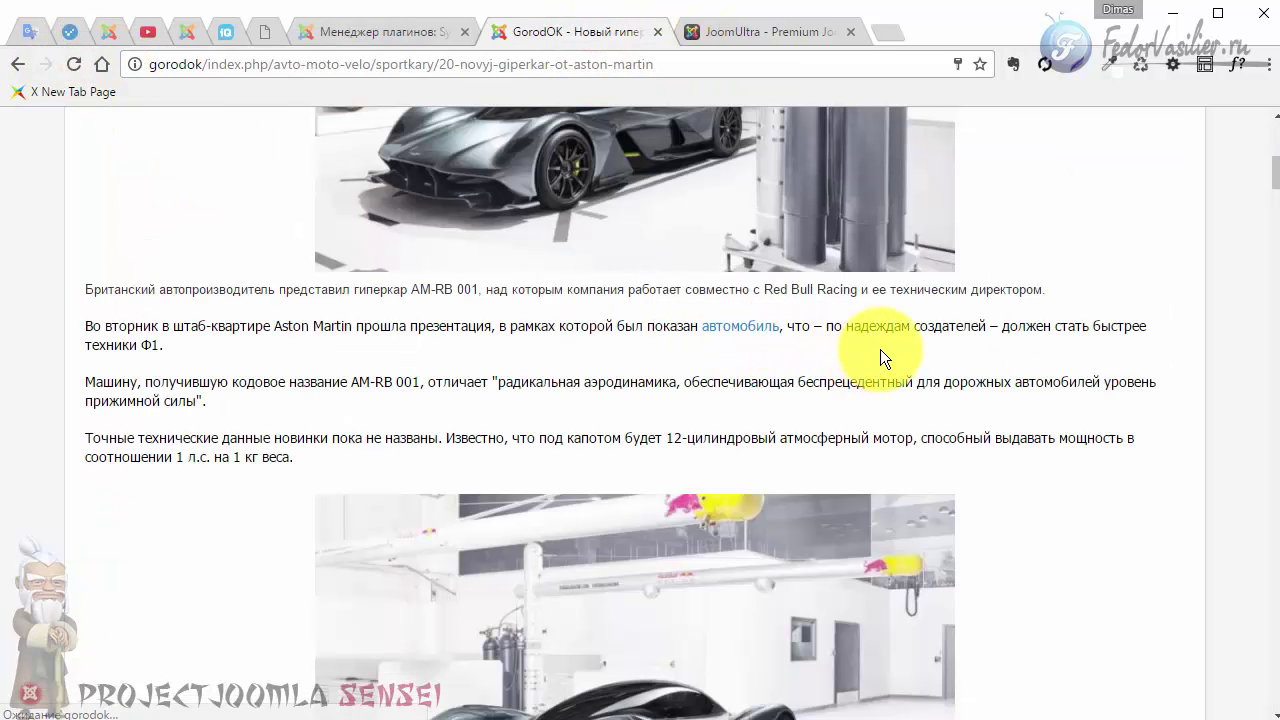
mouse_move(743, 327)
Set the JU Tooltip plugin's slide effect direction to Up and save the plugin
left_click(359, 33)
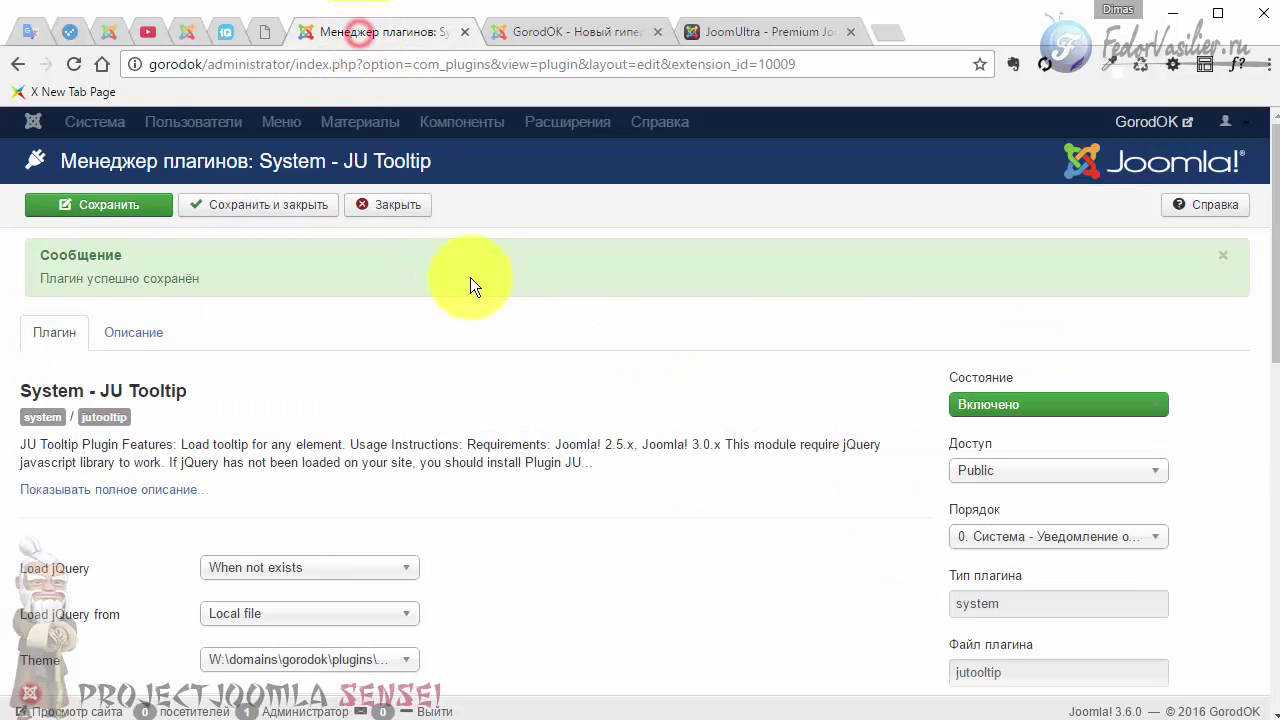
scroll(515, 274, "down", 4)
scroll(517, 275, "down", 1)
scroll(530, 360, "up", 1)
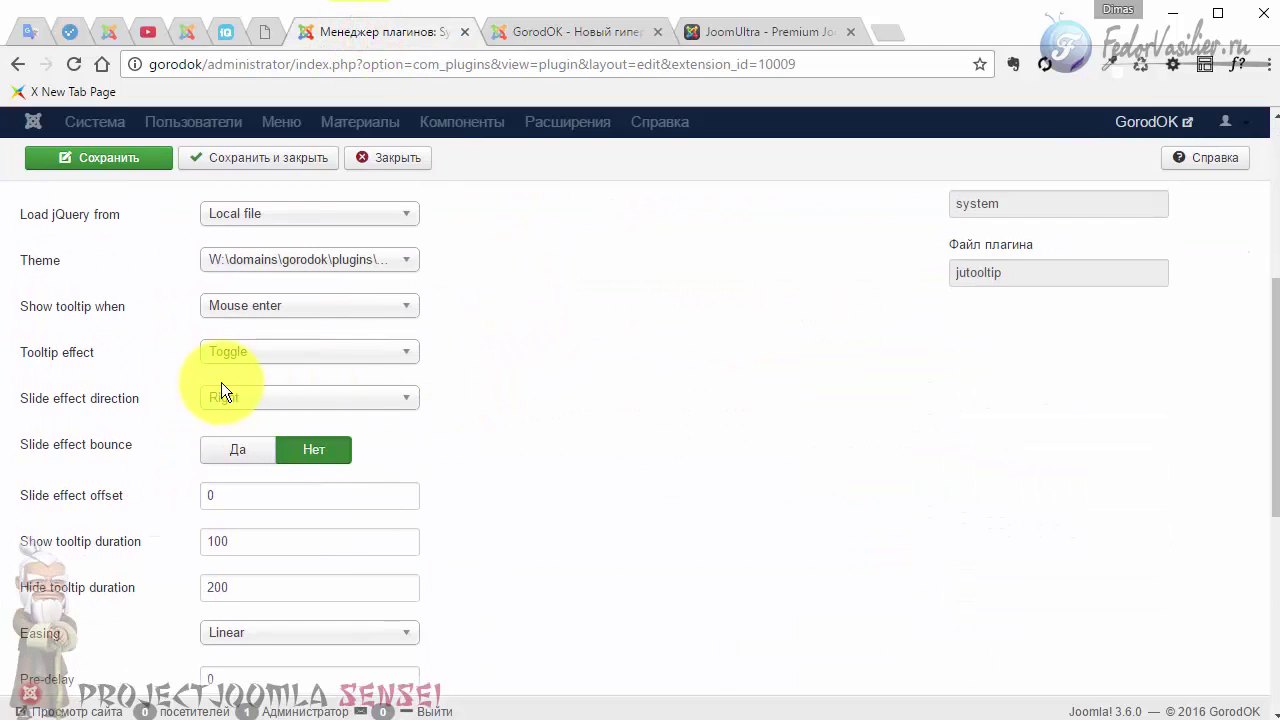
left_click(361, 400)
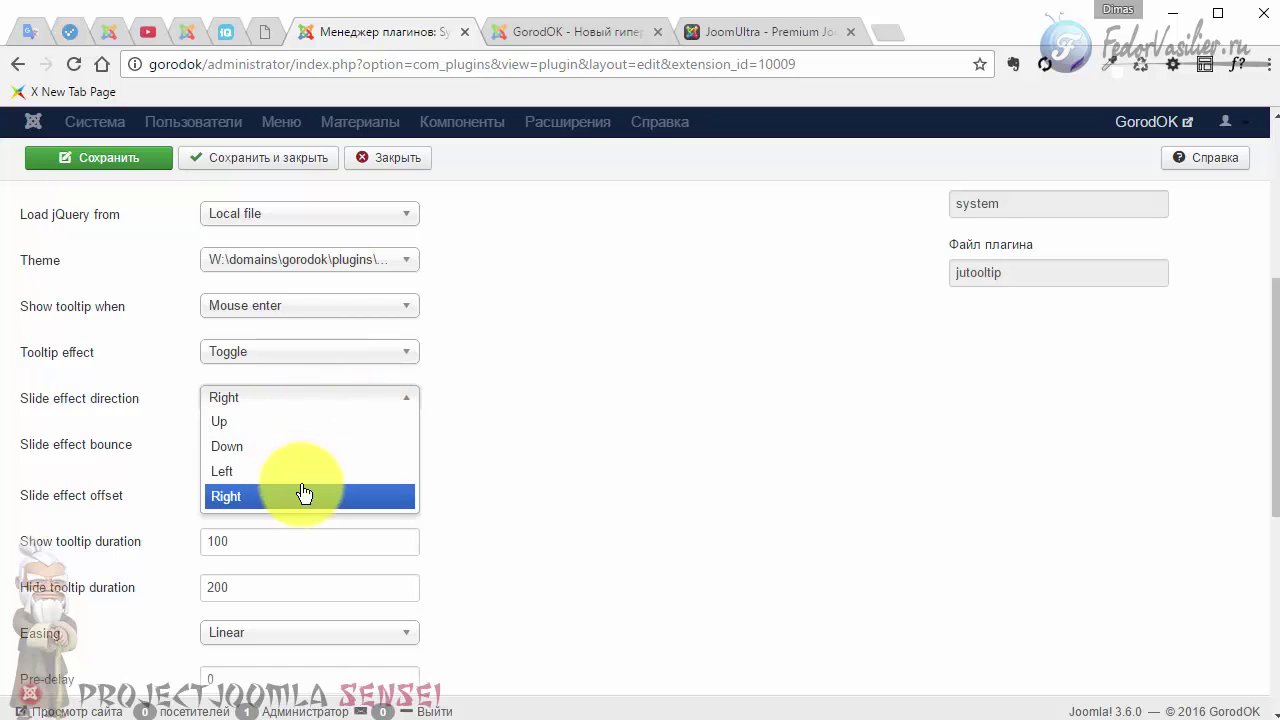
left_click(287, 428)
left_click(151, 157)
Reload the article page and check how the "автомобиль" tooltip appears with the new slide direction
left_click(528, 23)
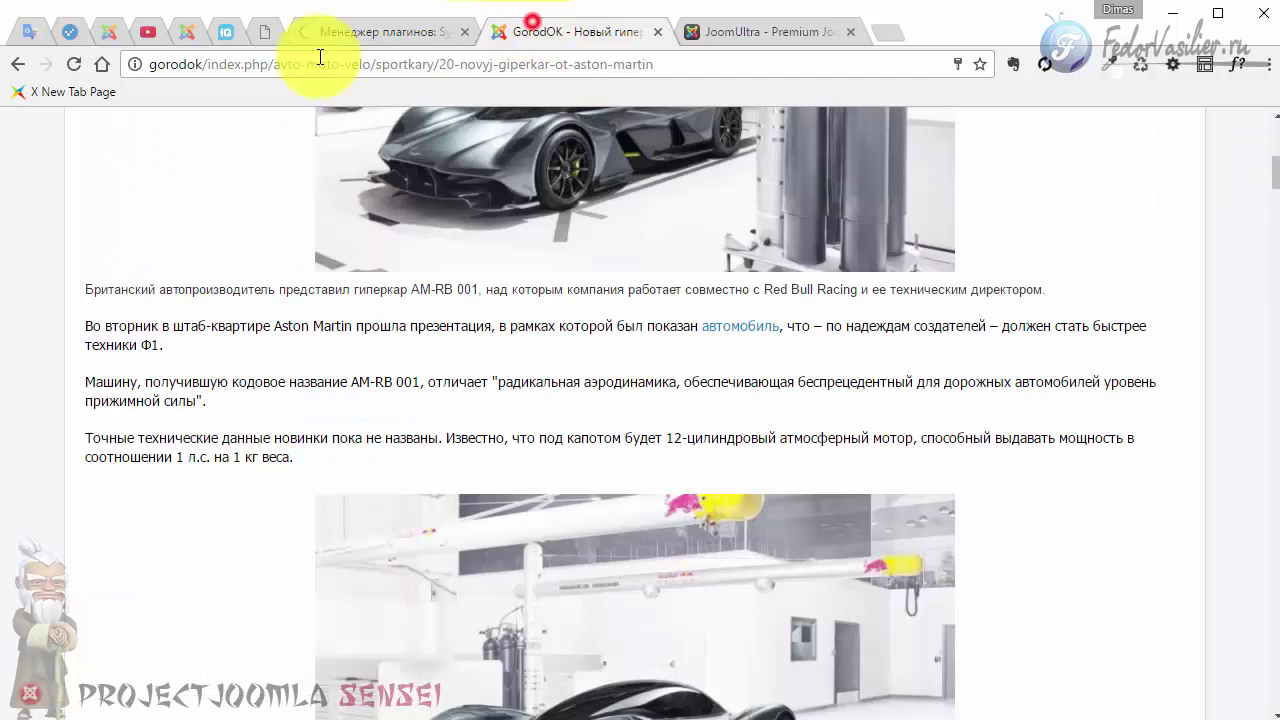
left_click(68, 66)
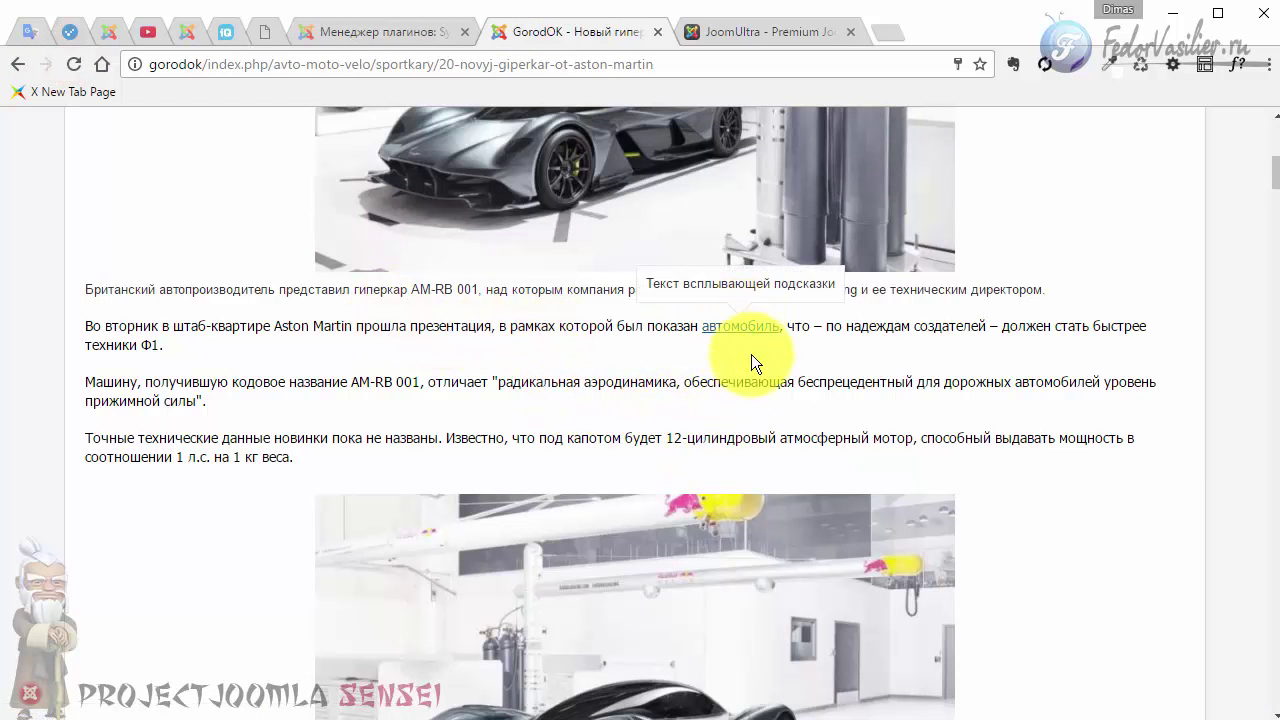
mouse_move(748, 330)
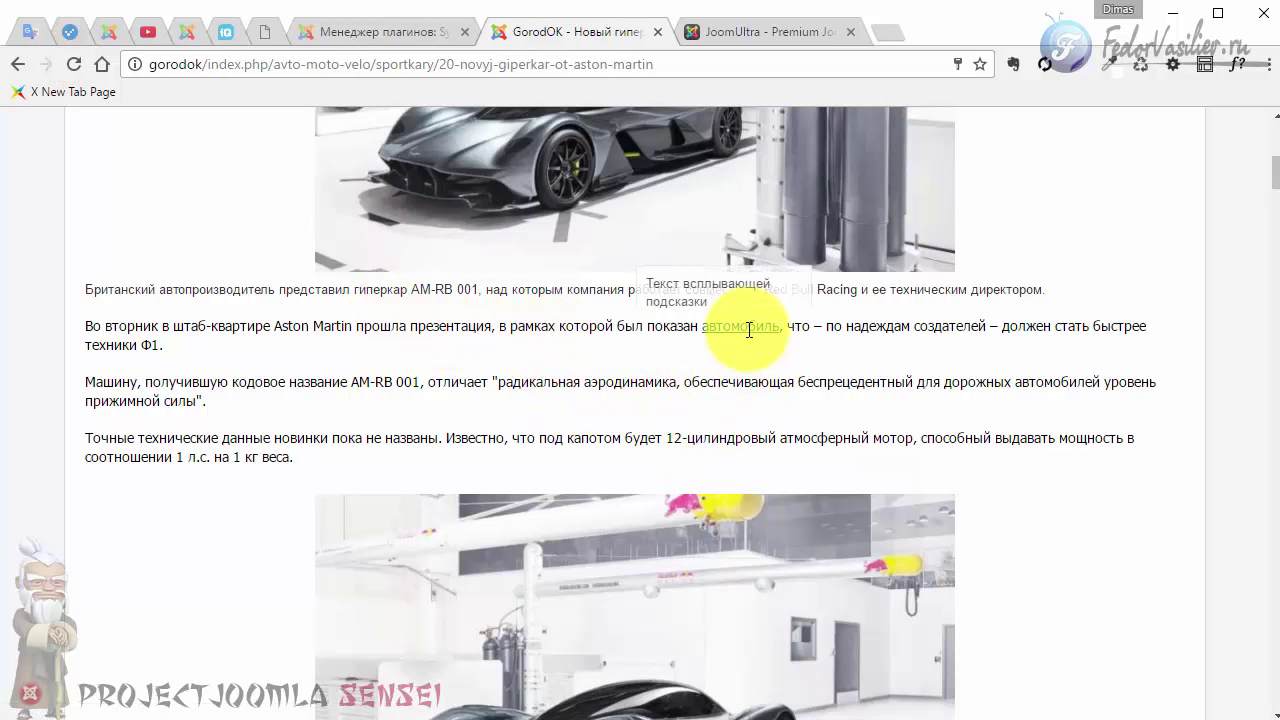
In the JU Tooltip plugin's settings, switch the slide effect bounce to "Нет" and back to "Да"
left_click(377, 33)
scroll(511, 326, "down", 5)
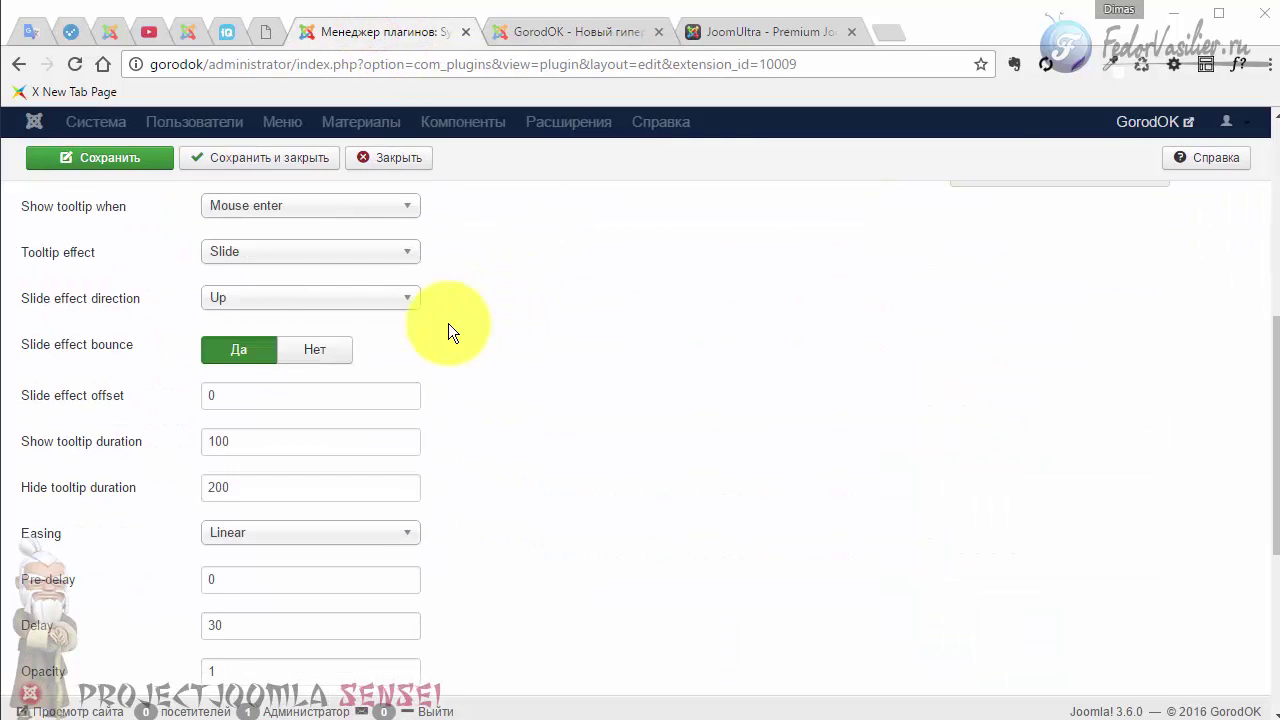
left_click(300, 346)
left_click(218, 355)
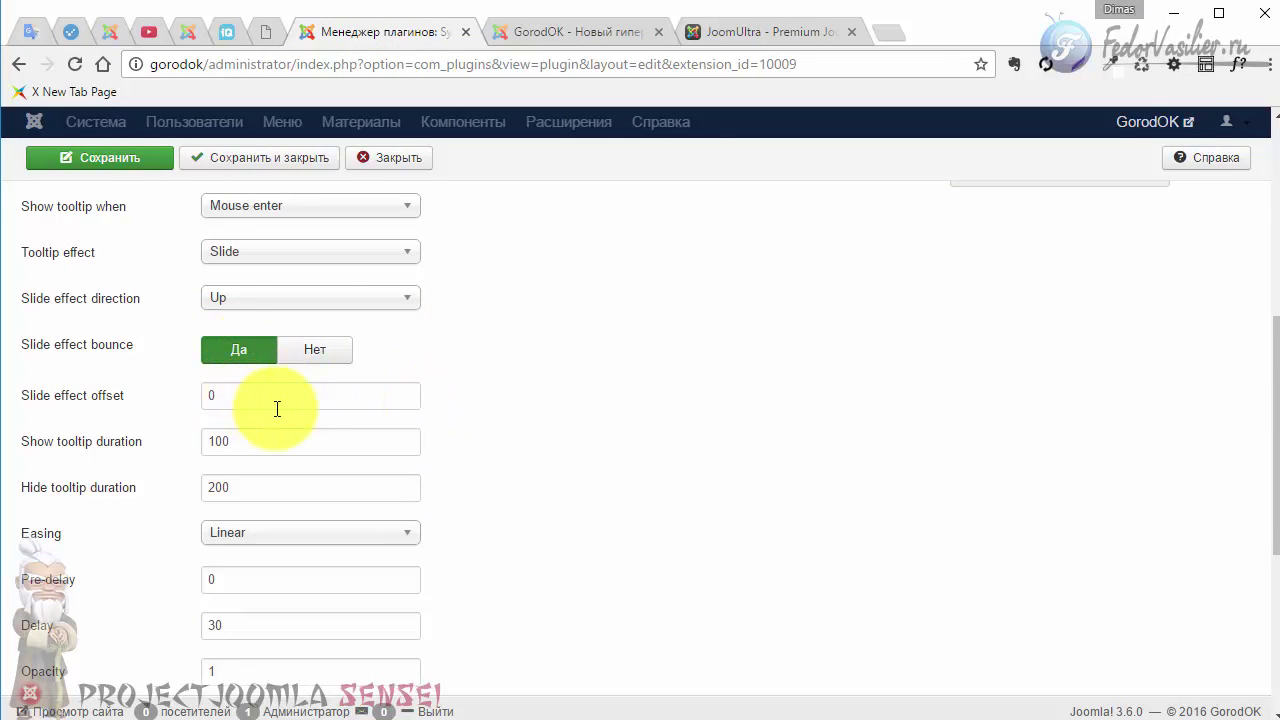
Set the JU Tooltip plugin's slide effect offset to 20 and save the plugin
left_click_drag(231, 397, 189, 397)
key("BackSpace")
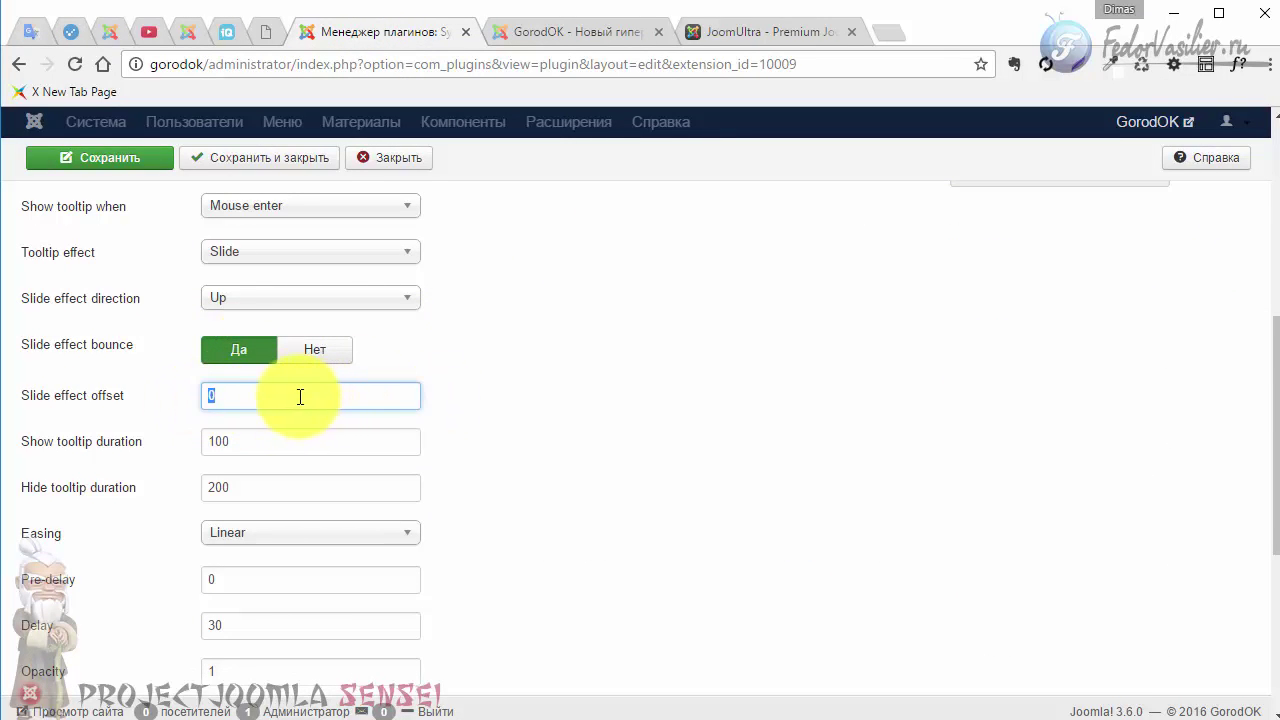
left_click(299, 397)
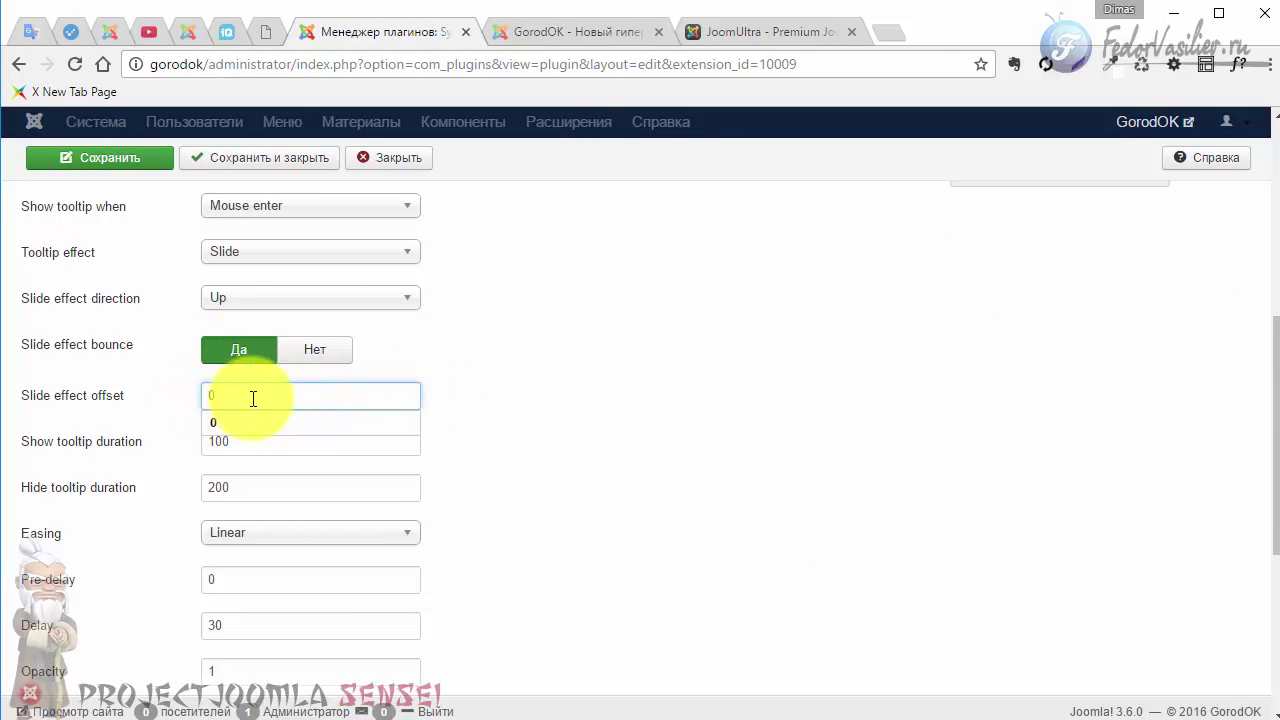
left_click(232, 397)
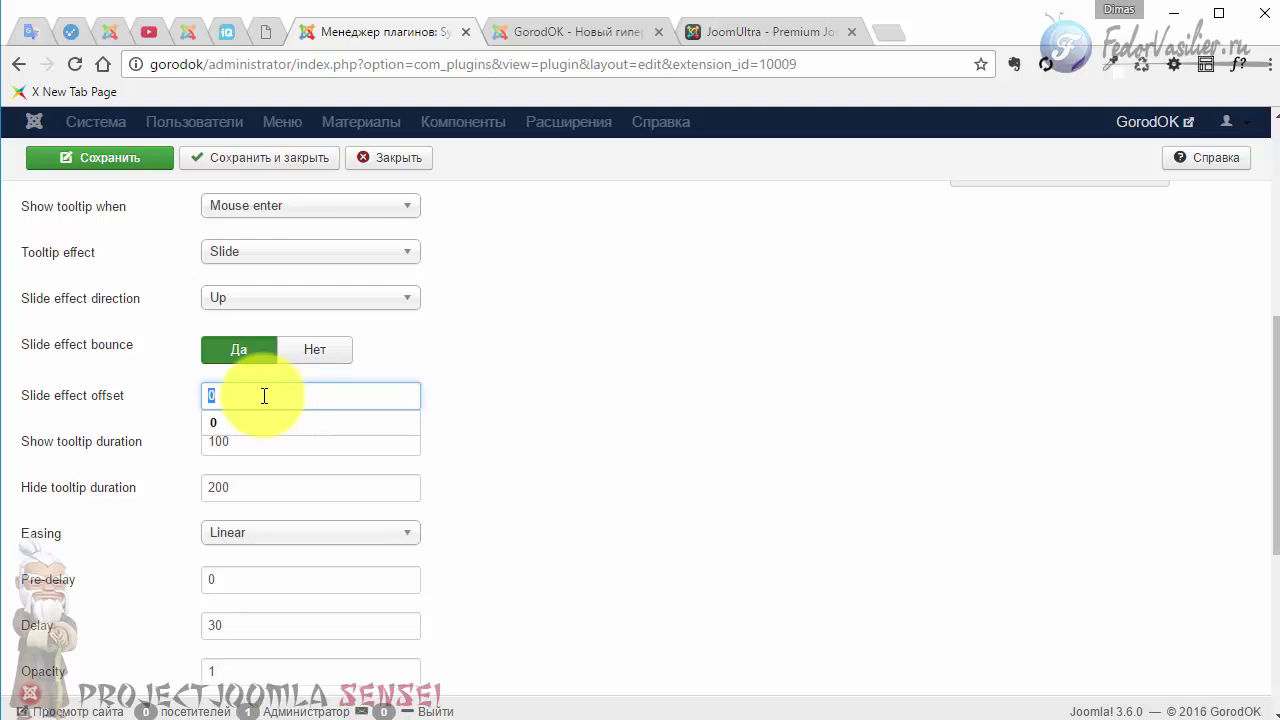
left_click(531, 33)
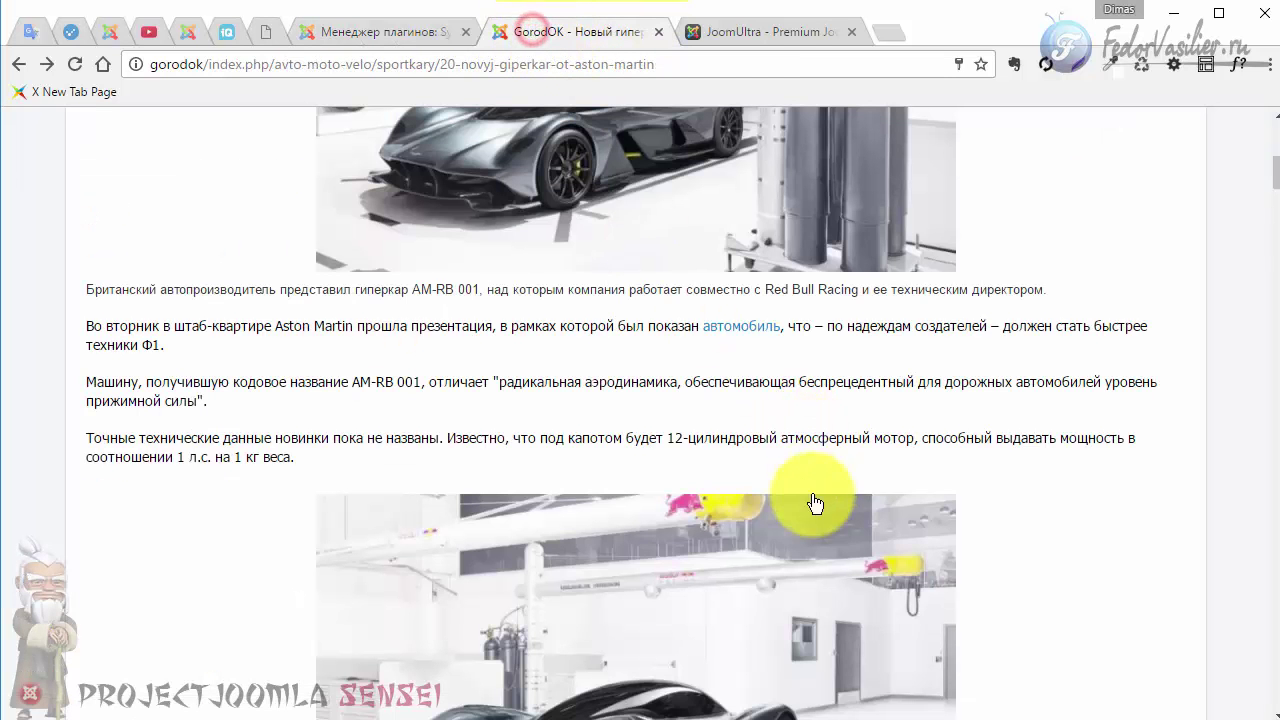
mouse_move(735, 330)
left_click(385, 32)
left_click(247, 394)
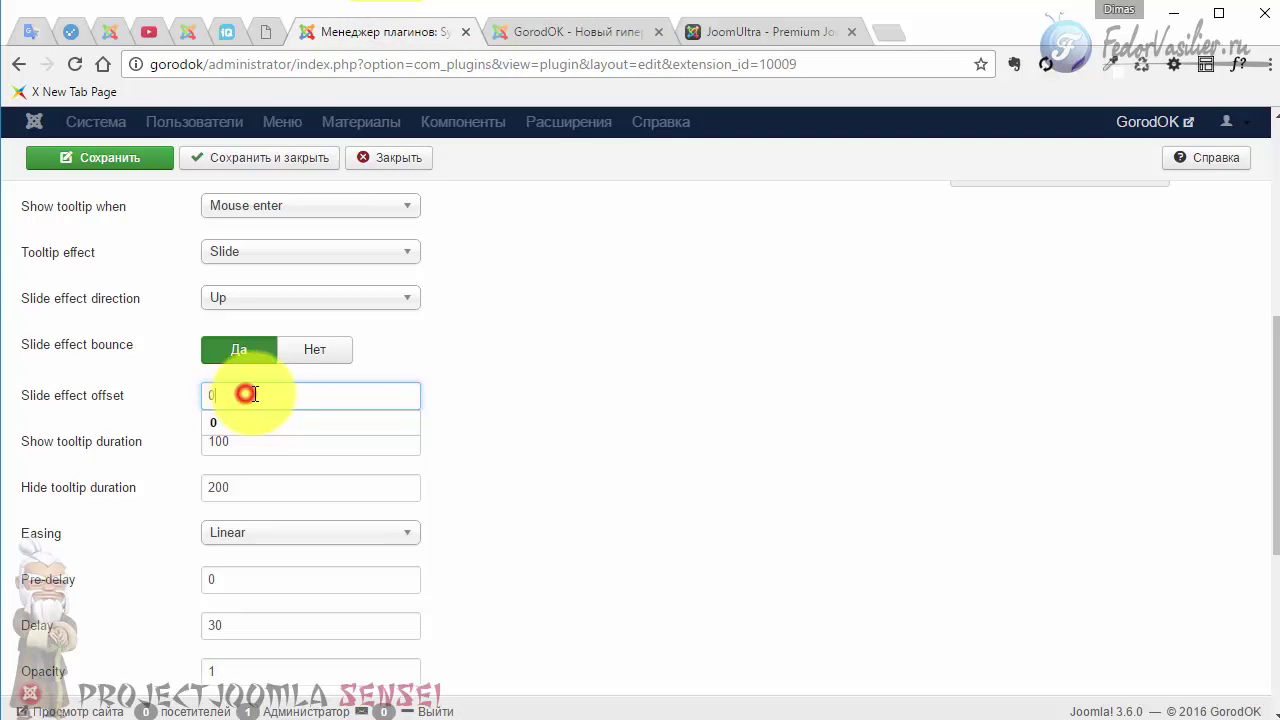
left_click(356, 420)
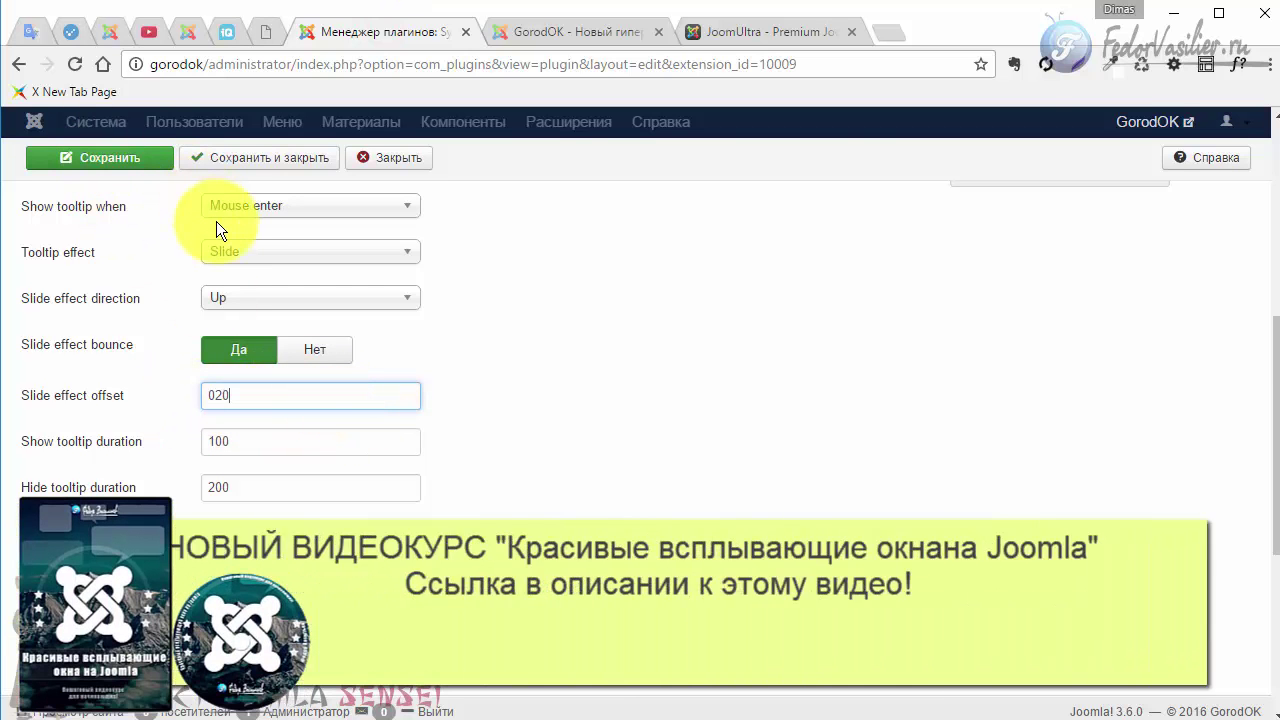
key("BackSpace")
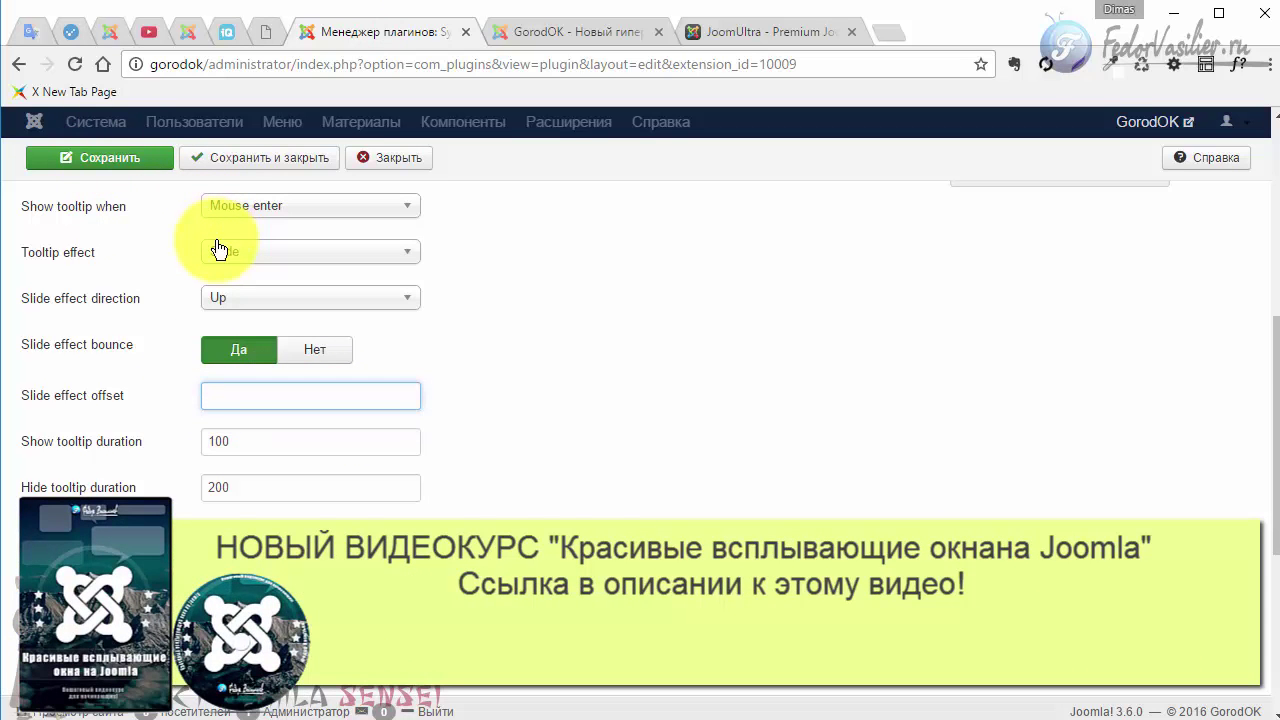
type("20")
left_click(83, 143)
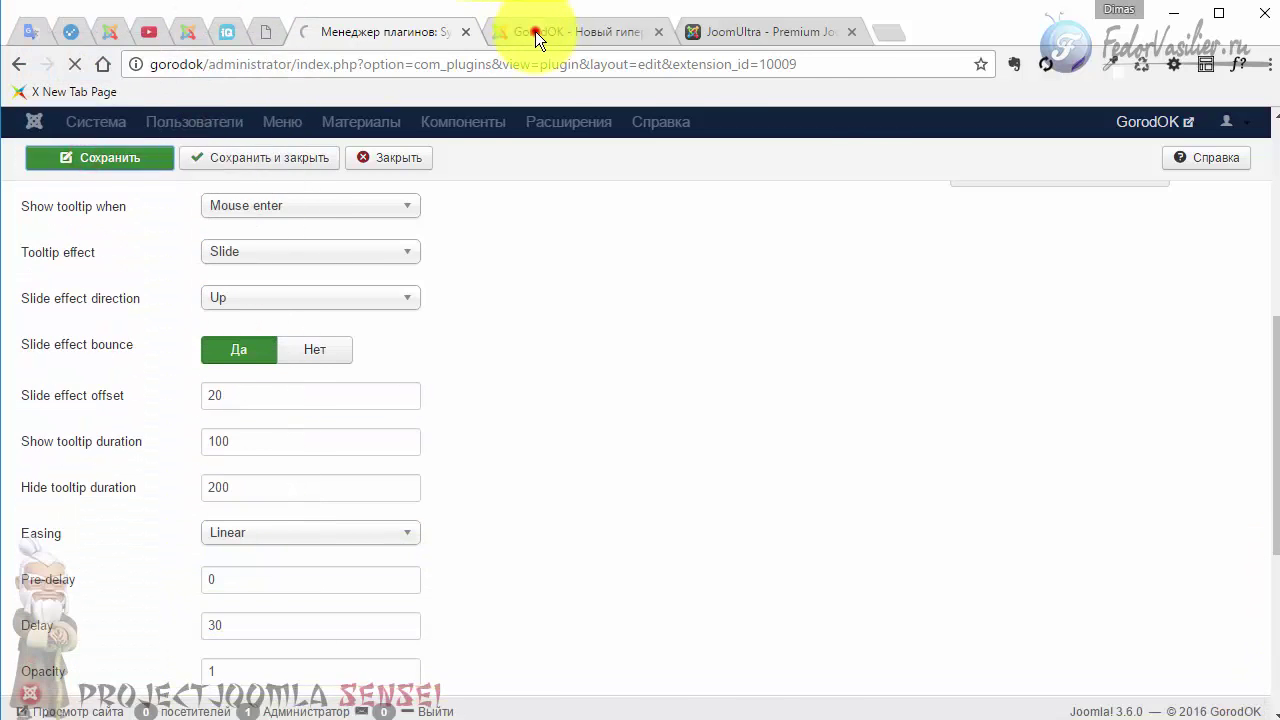
Reload the article page and check the slide offset on the "автомобиль" tooltip
left_click(535, 31)
left_click(74, 71)
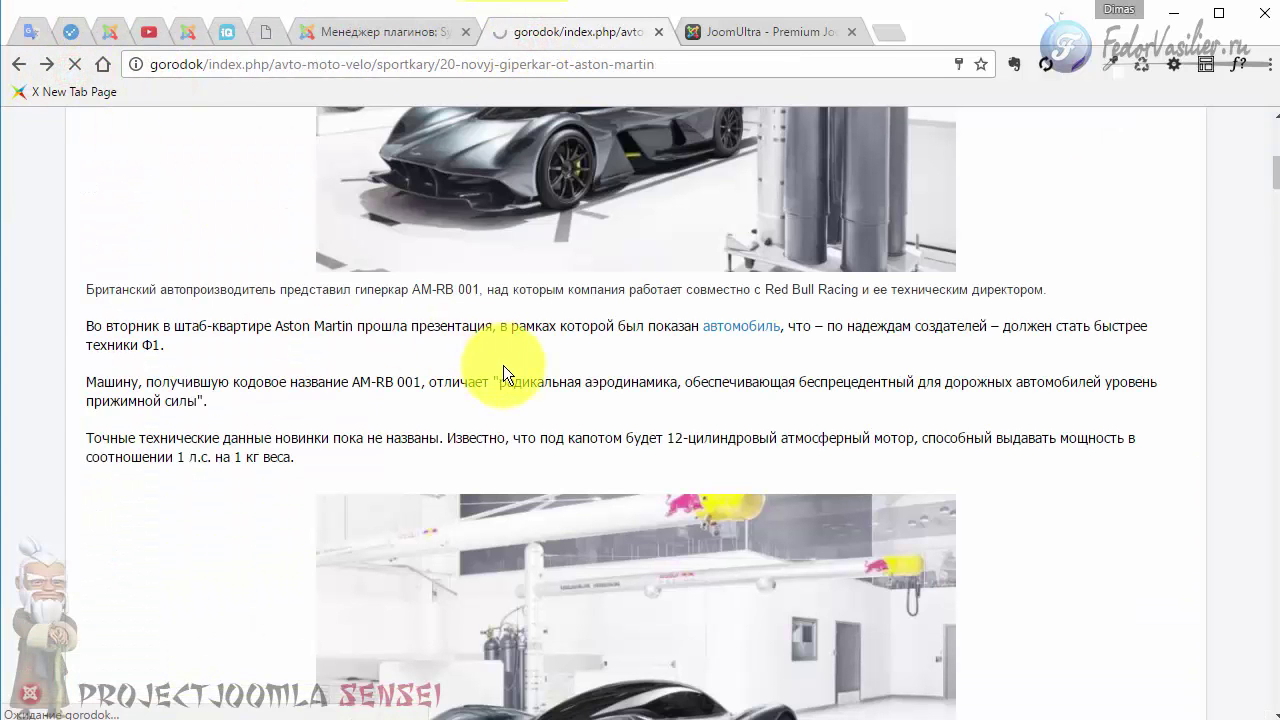
mouse_move(743, 328)
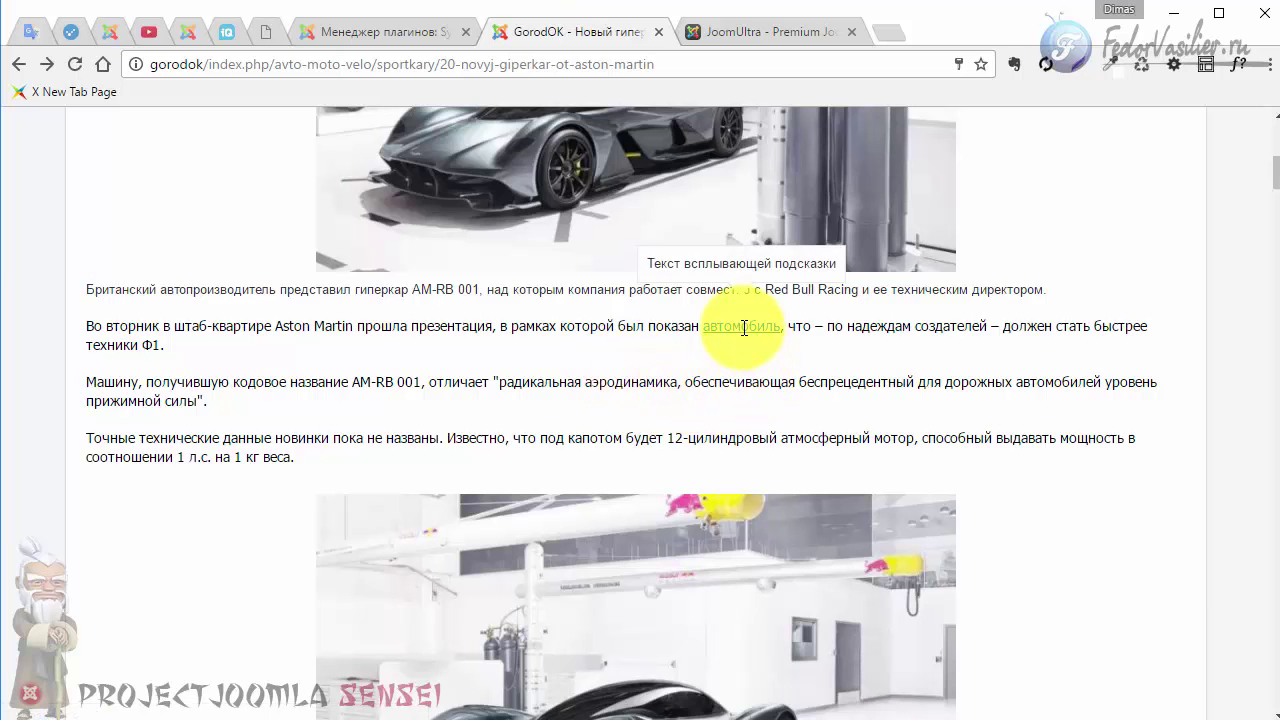
Reset the JU Tooltip plugin's slide effect offset to 0
left_click(414, 36)
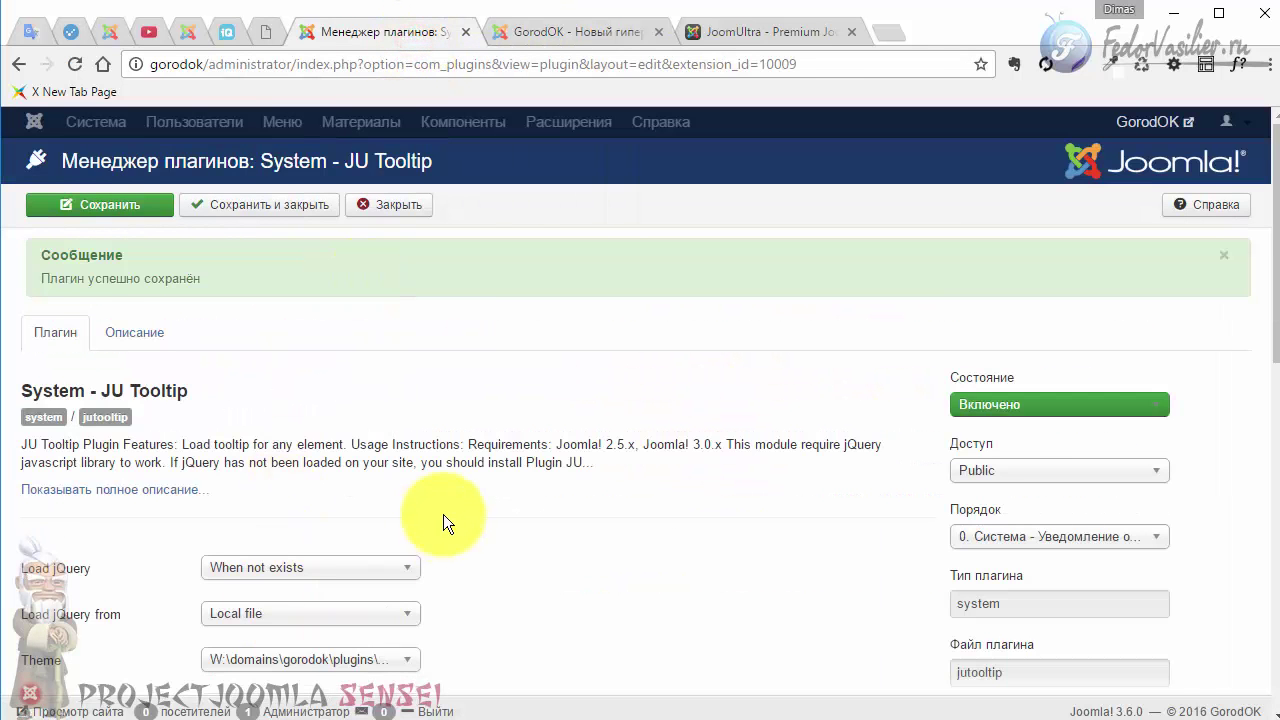
scroll(443, 520, "down", 5)
double_click(245, 394)
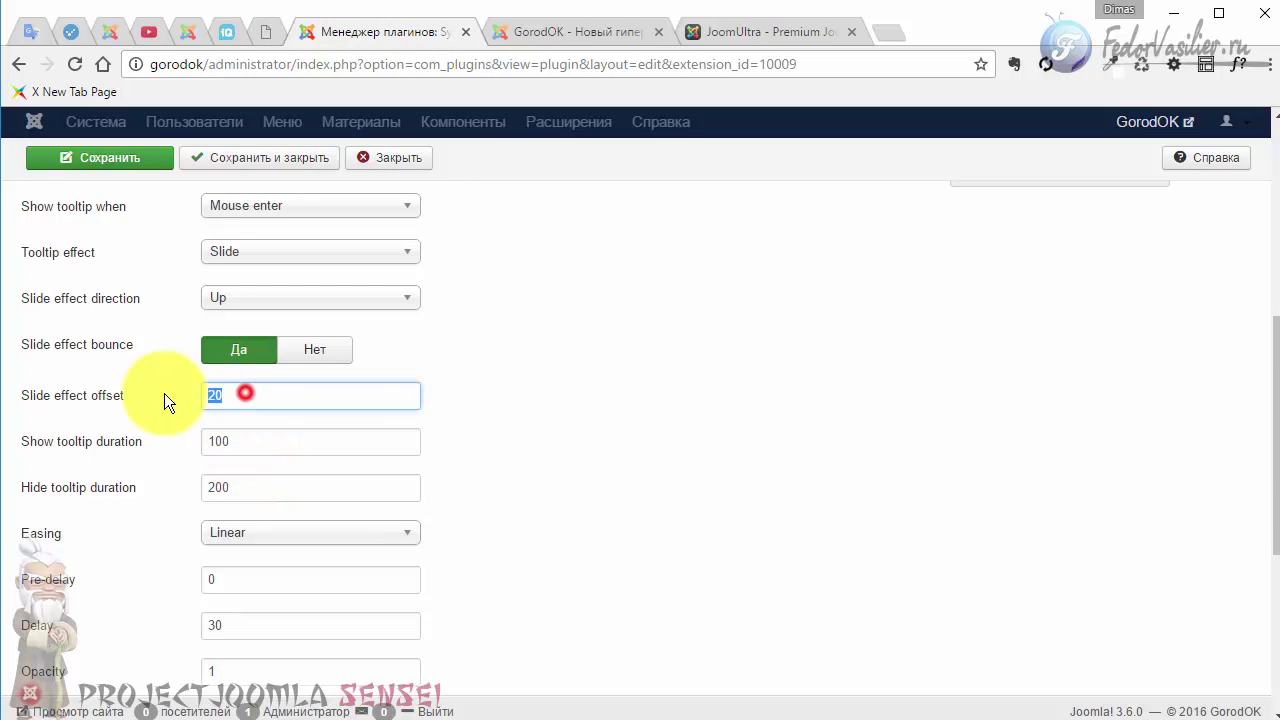
key("BackSpace")
type("0")
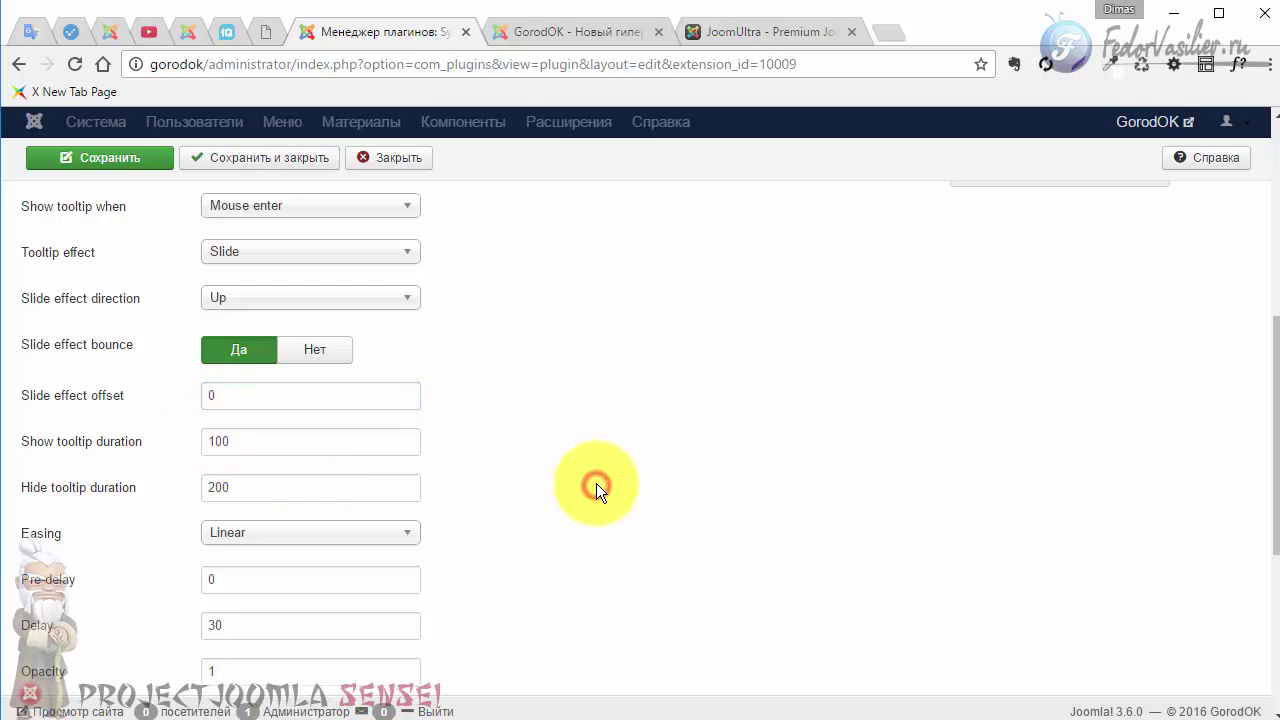
Set the show tooltip duration to 1000 and save the plugin
double_click(250, 441)
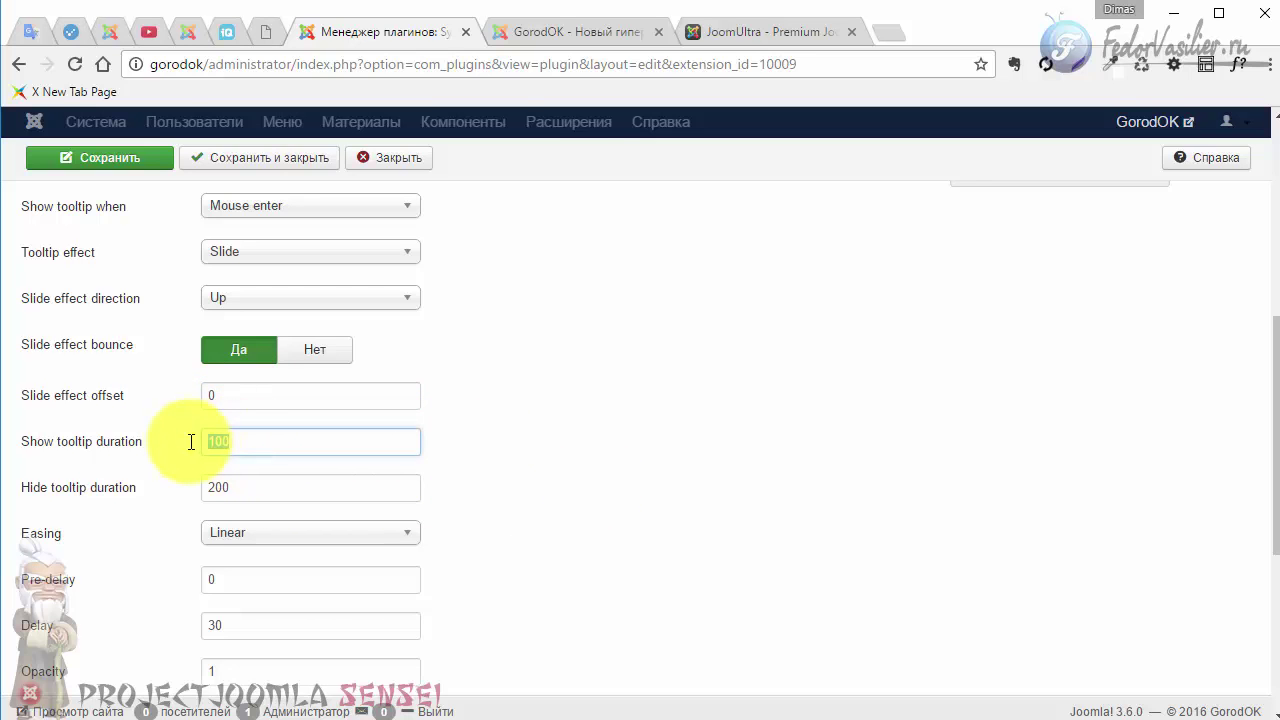
left_click(269, 443)
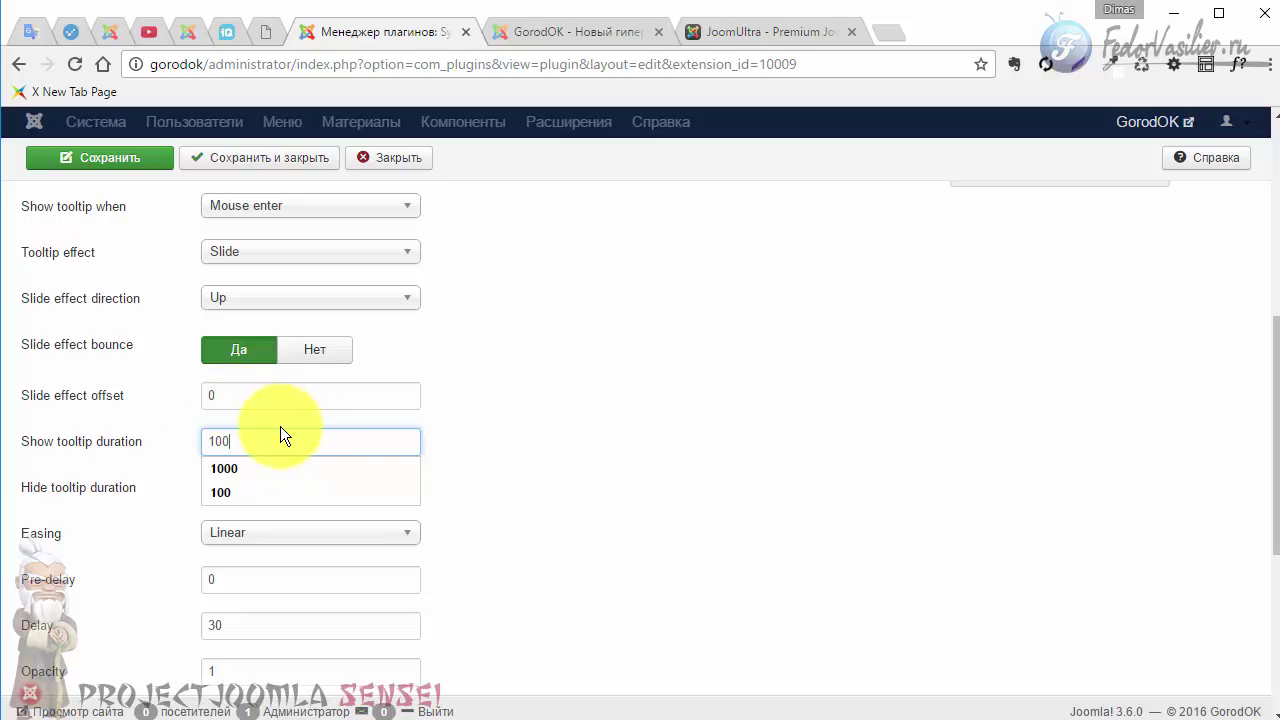
type("0")
left_click(112, 160)
Reload the article page and check how slowly the "автомобиль" tooltip appears
left_click(572, 33)
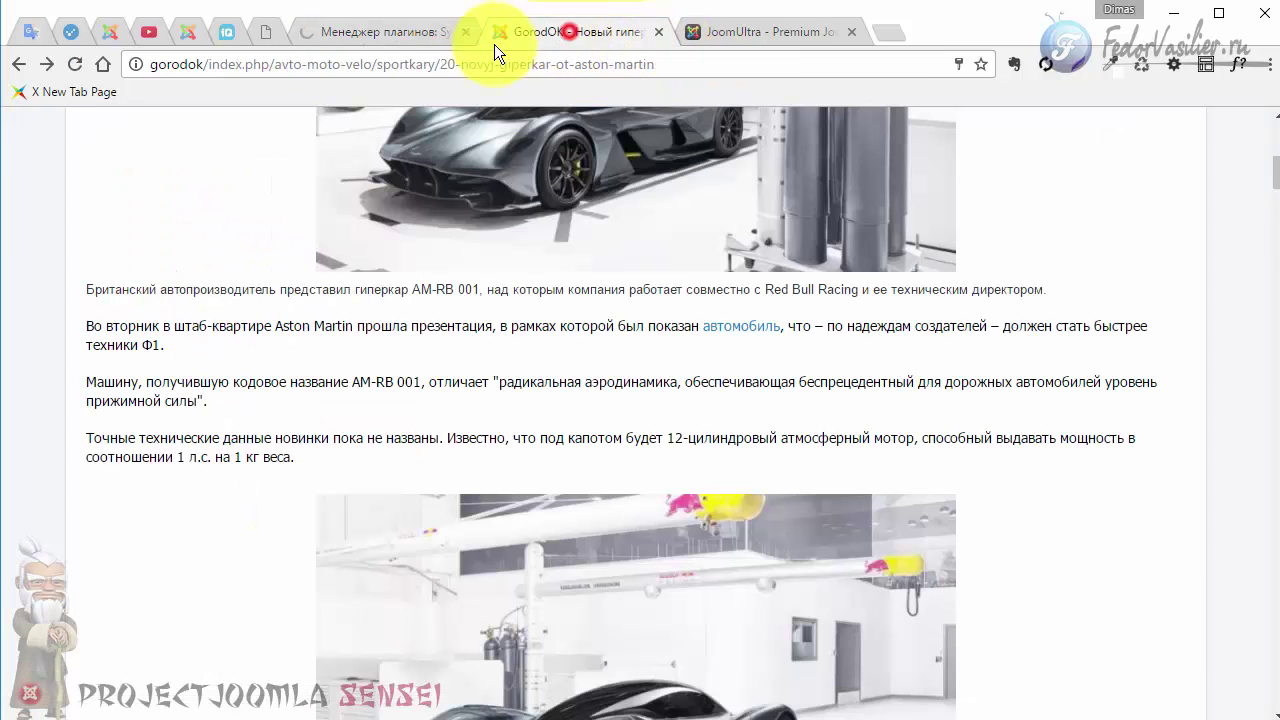
left_click(76, 60)
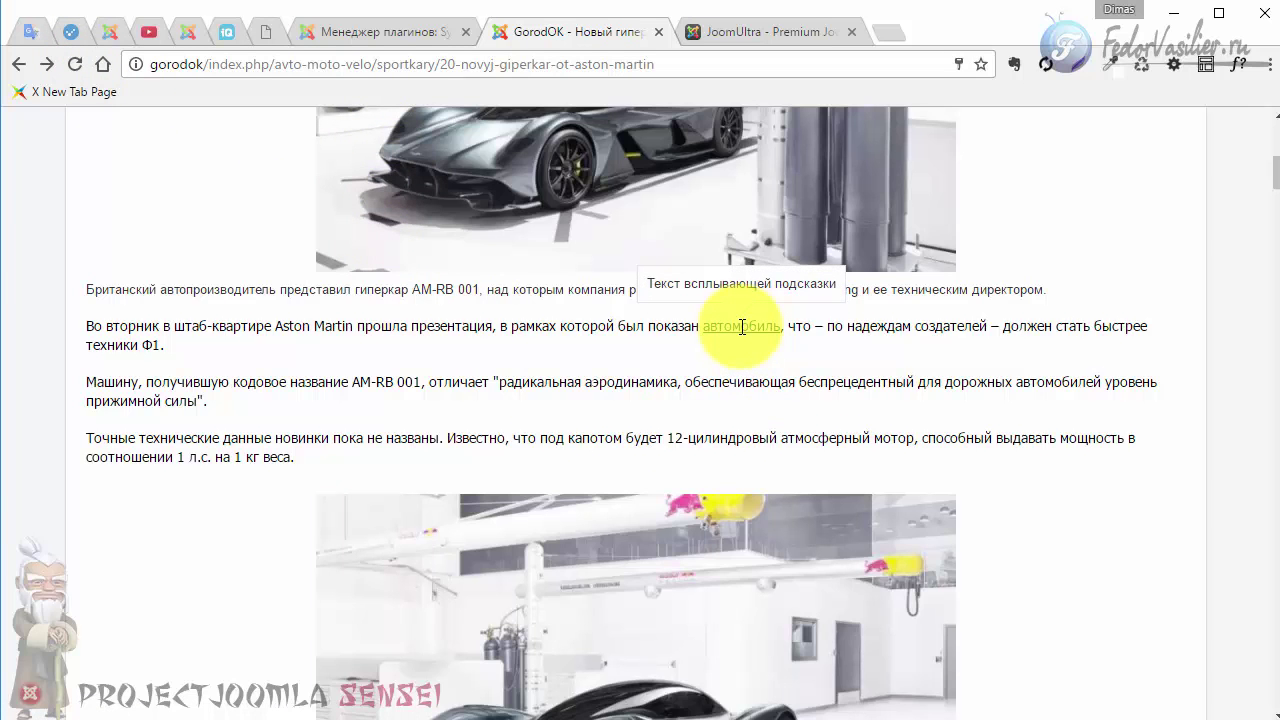
Set the JU Tooltip plugin's hide tooltip duration to 2000 and save the plugin
left_click(387, 35)
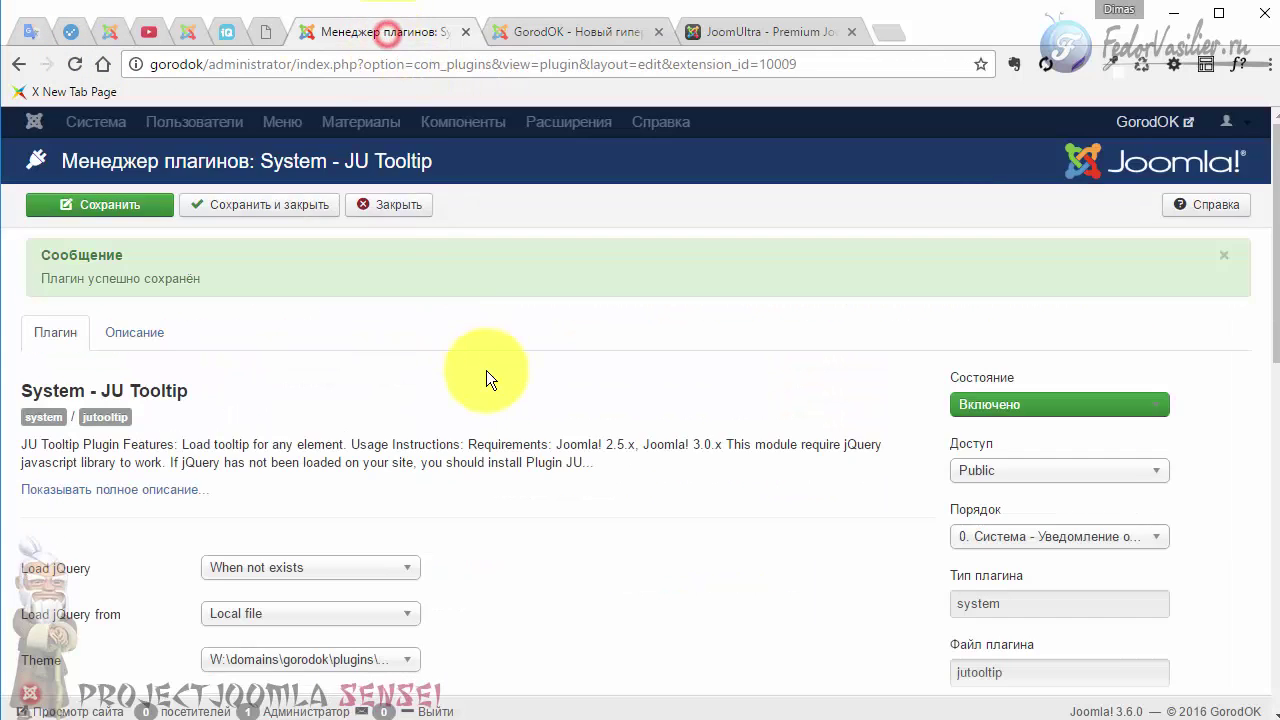
scroll(486, 370, "down", 3)
scroll(486, 374, "down", 2)
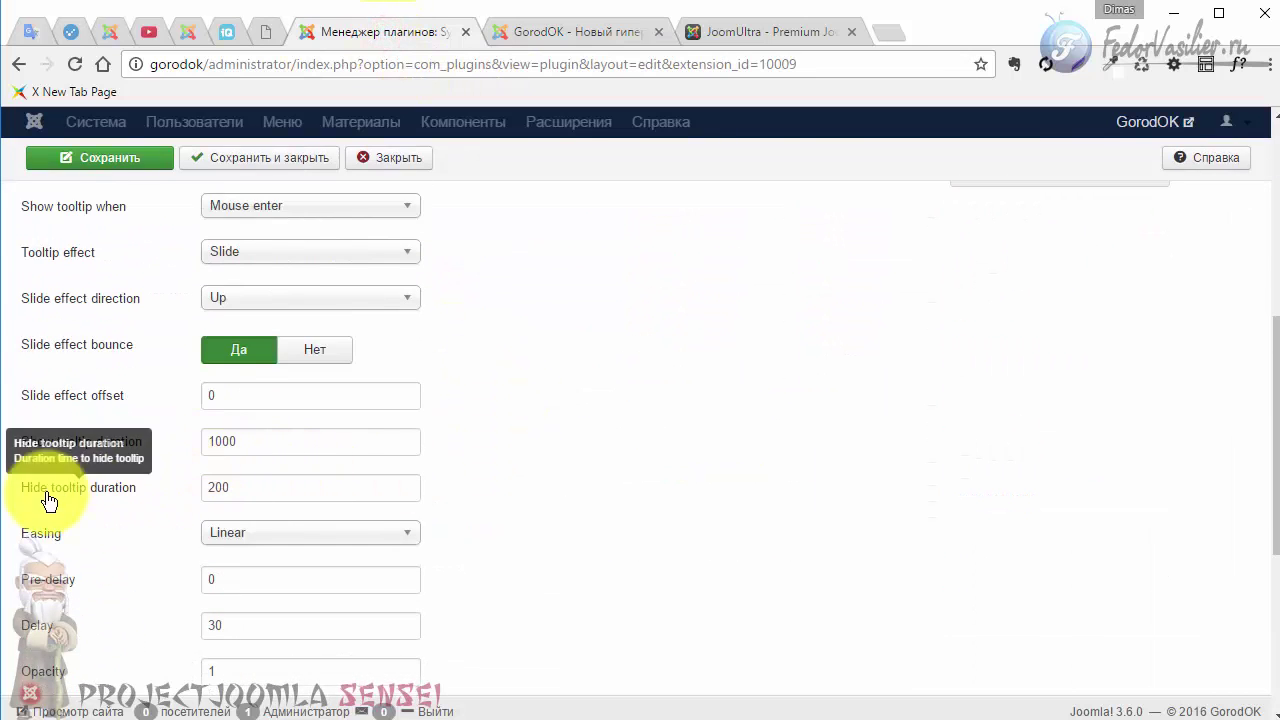
double_click(255, 489)
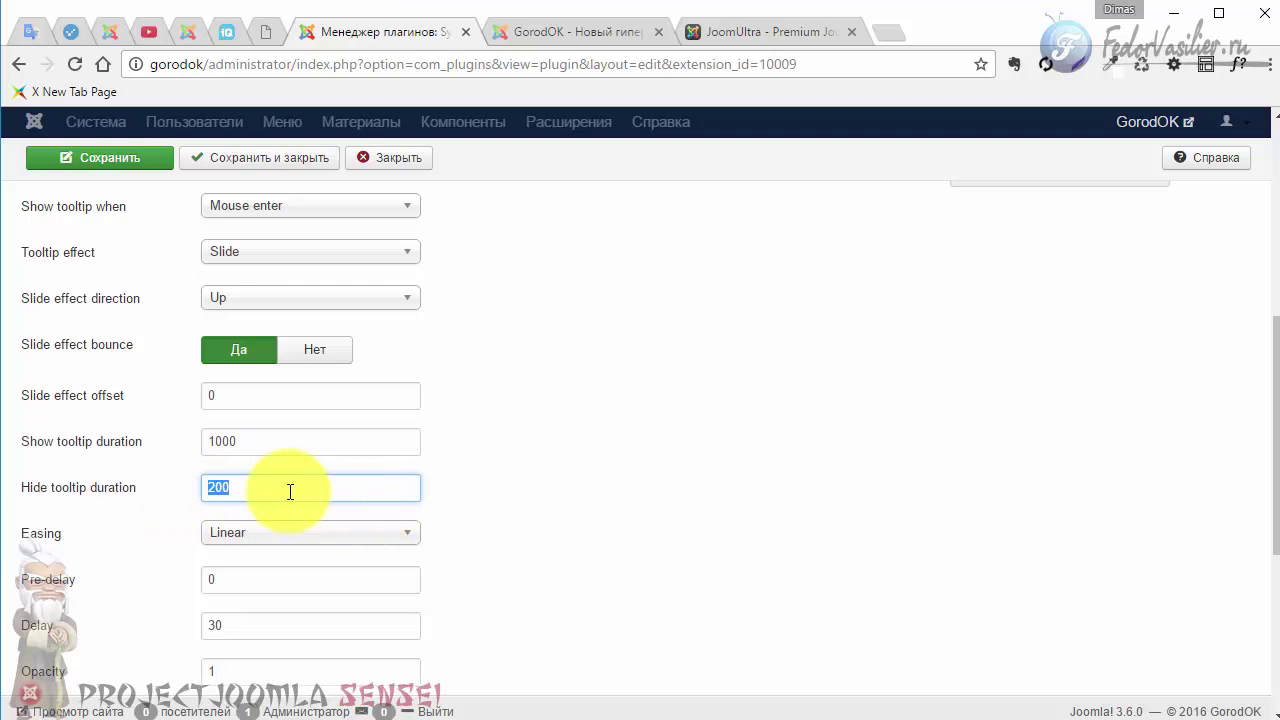
left_click(289, 491)
type("0")
left_click(104, 160)
Reload the article page and check how slowly the "автомобиль" tooltip disappears
left_click(535, 38)
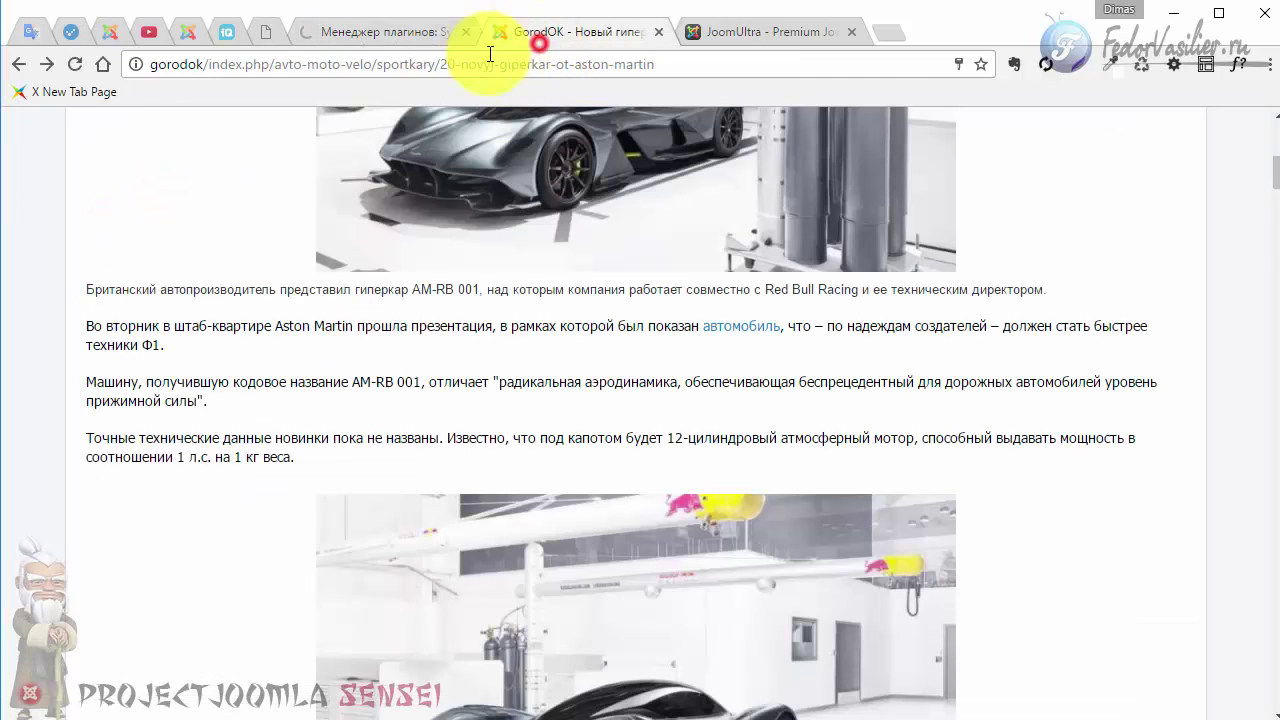
left_click(76, 69)
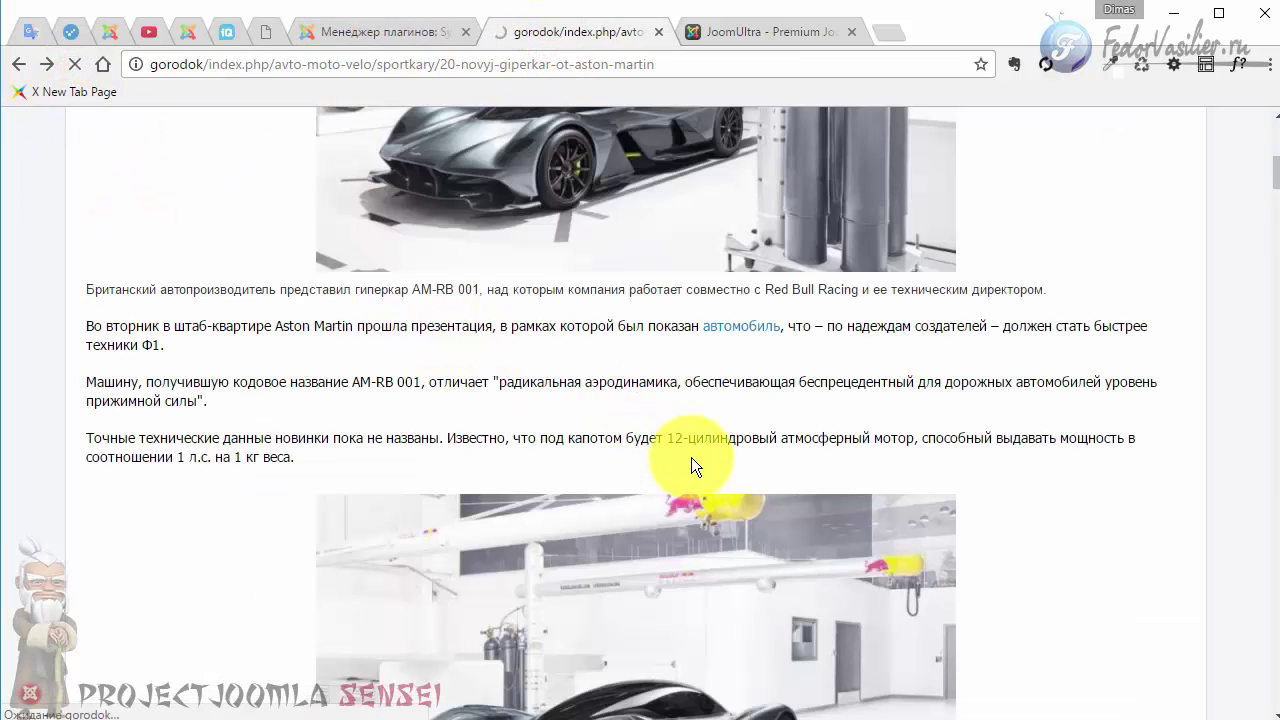
mouse_move(730, 326)
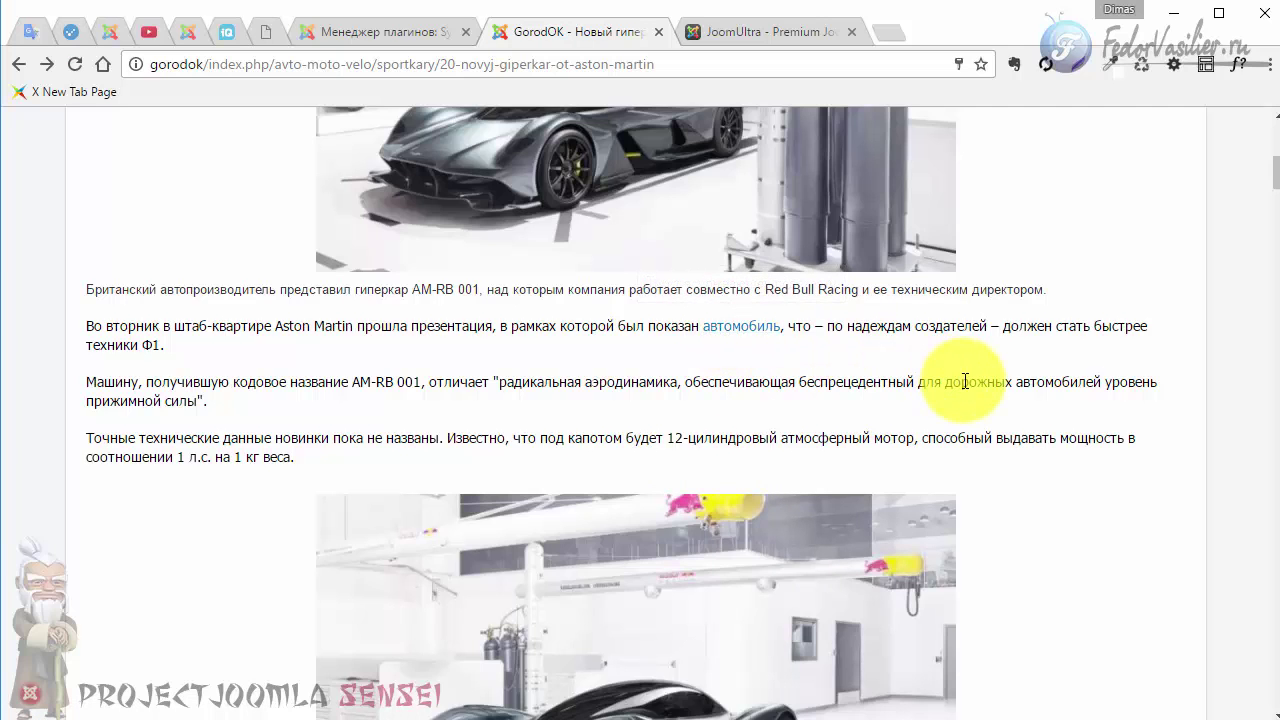
Review the available Easing options in the JU Tooltip plugin settings without changing the selection
left_click(401, 37)
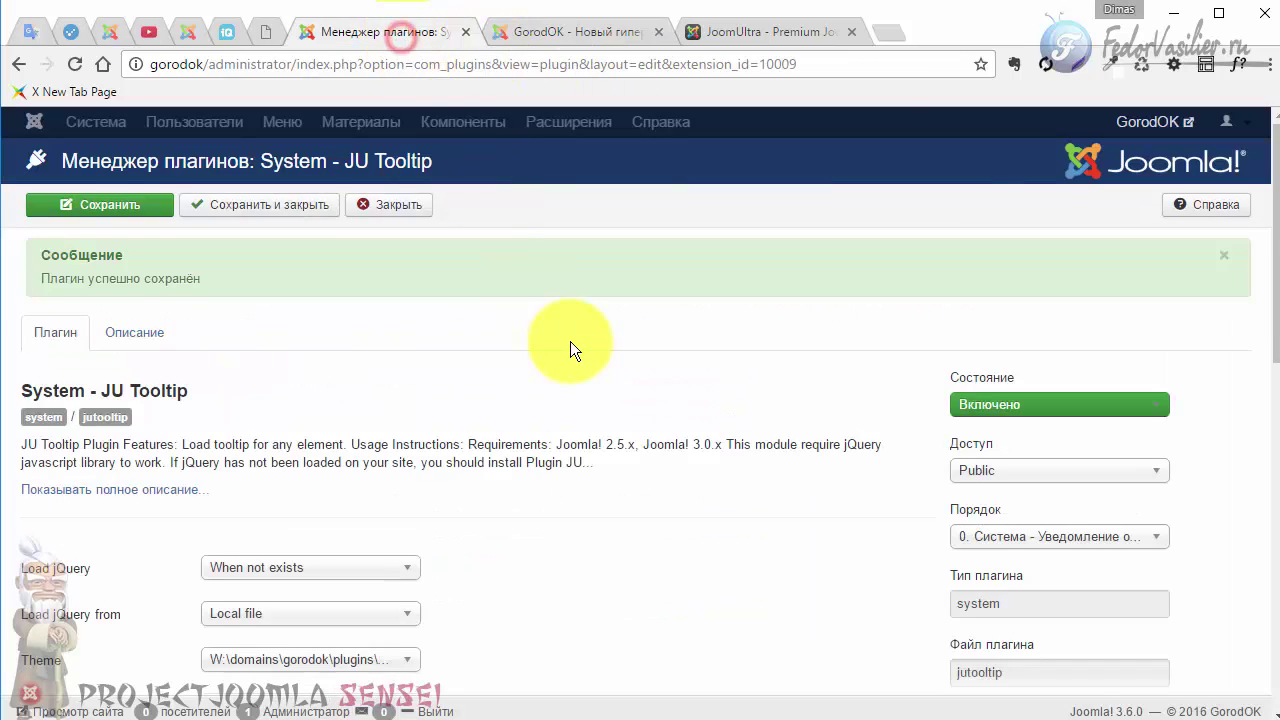
scroll(570, 346, "down", 5)
scroll(570, 346, "down", 1)
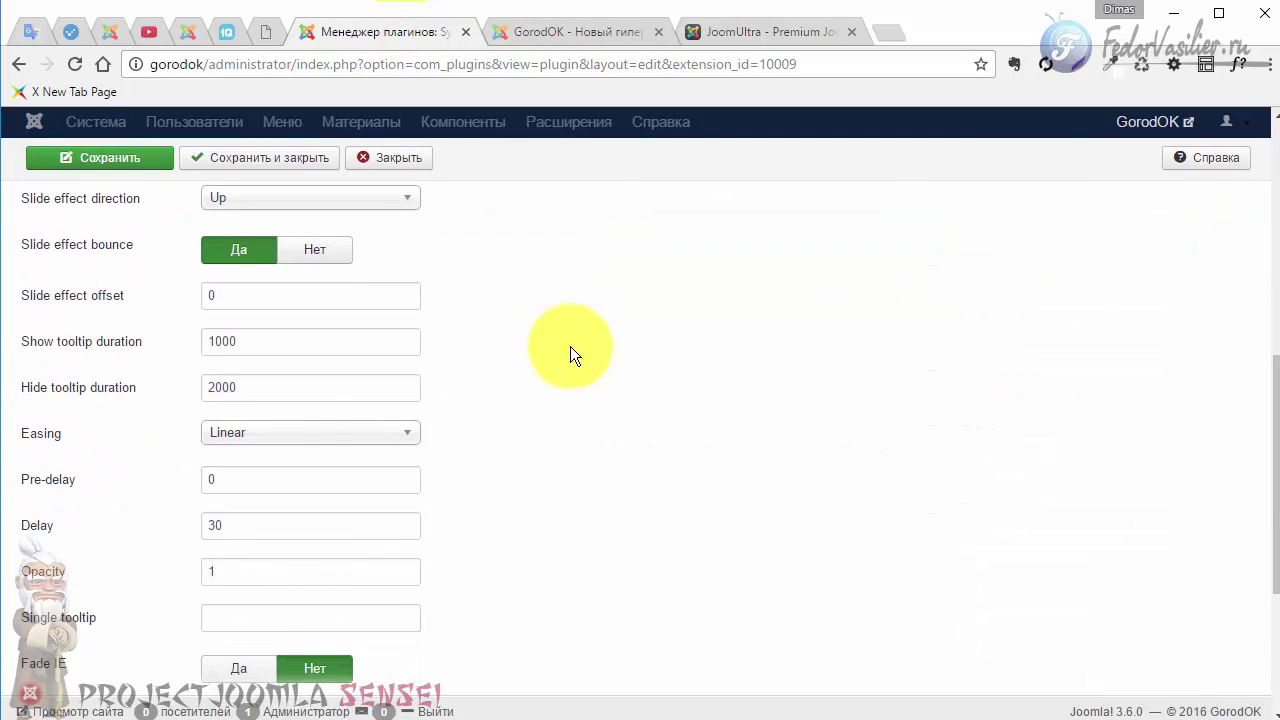
scroll(540, 318, "down", 1)
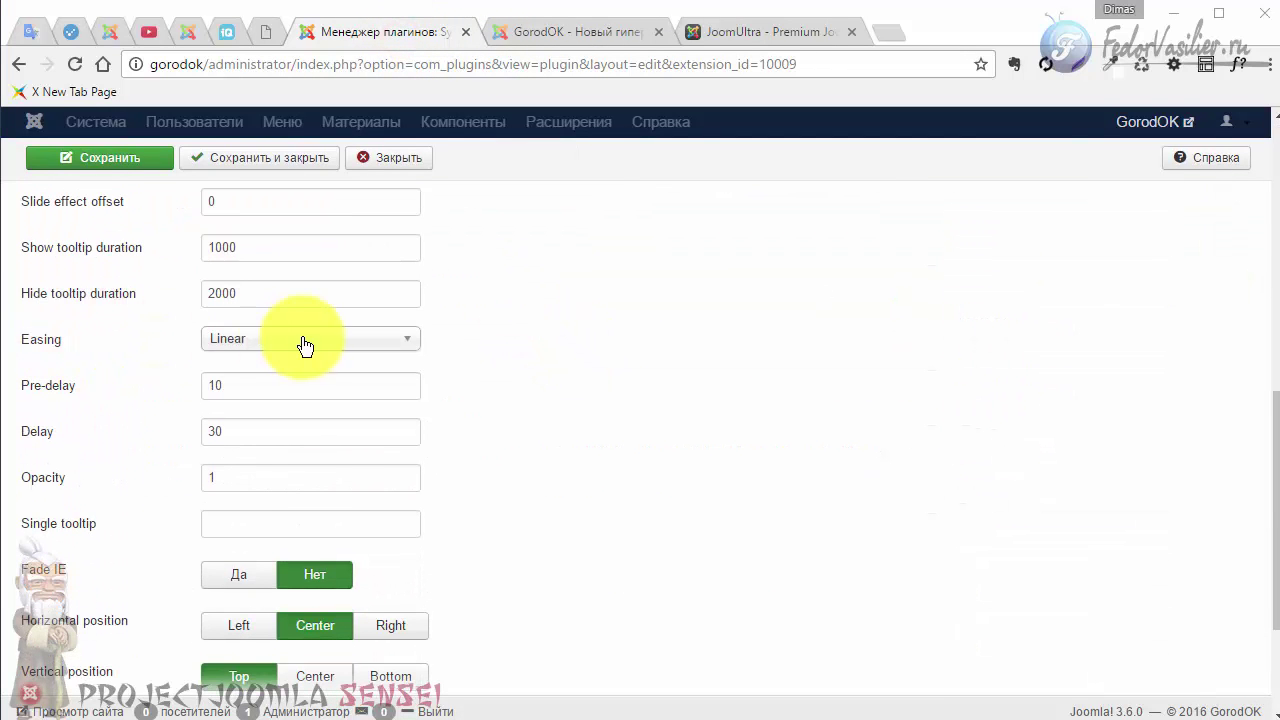
left_click(245, 340)
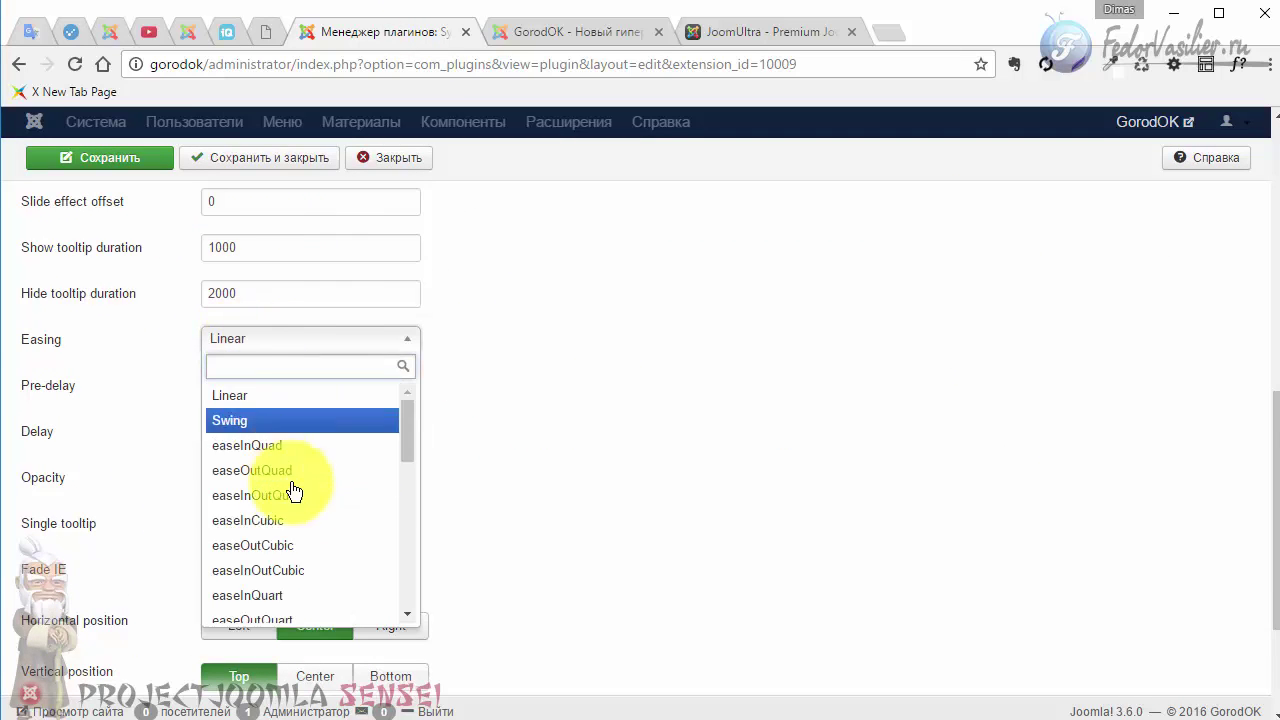
scroll(300, 525, "down", 5)
scroll(295, 520, "up", 5)
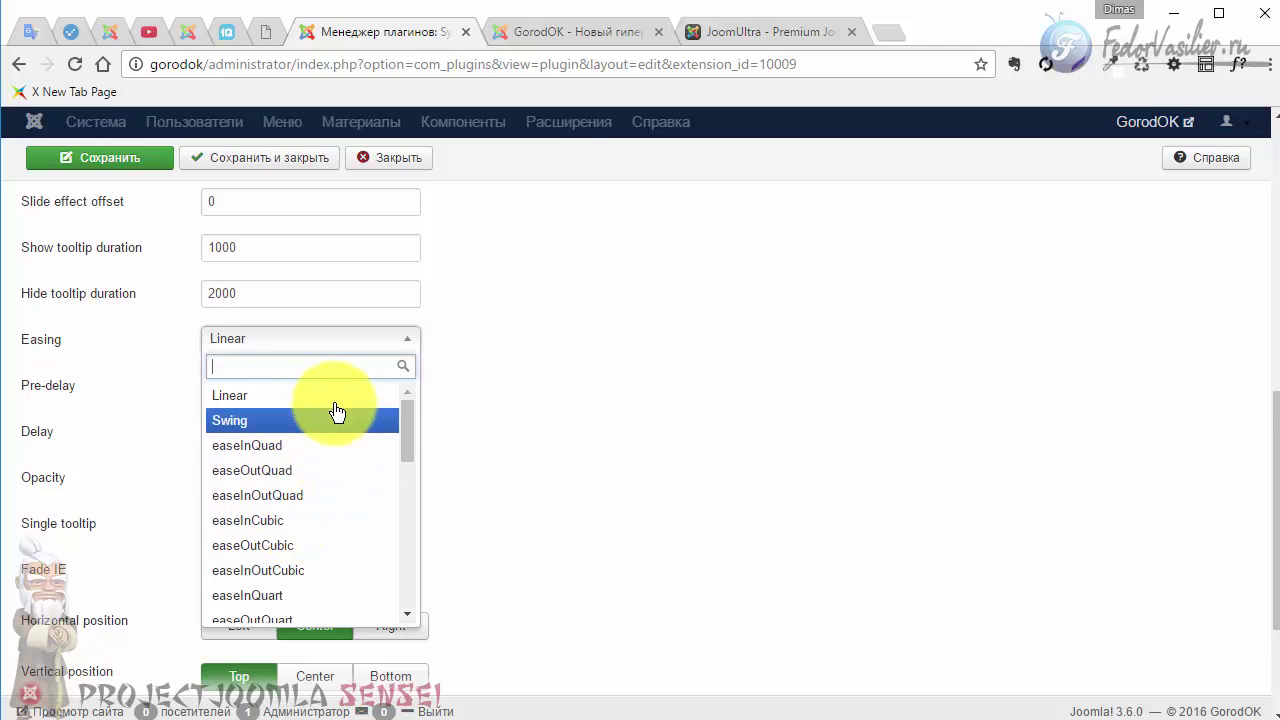
left_click(538, 383)
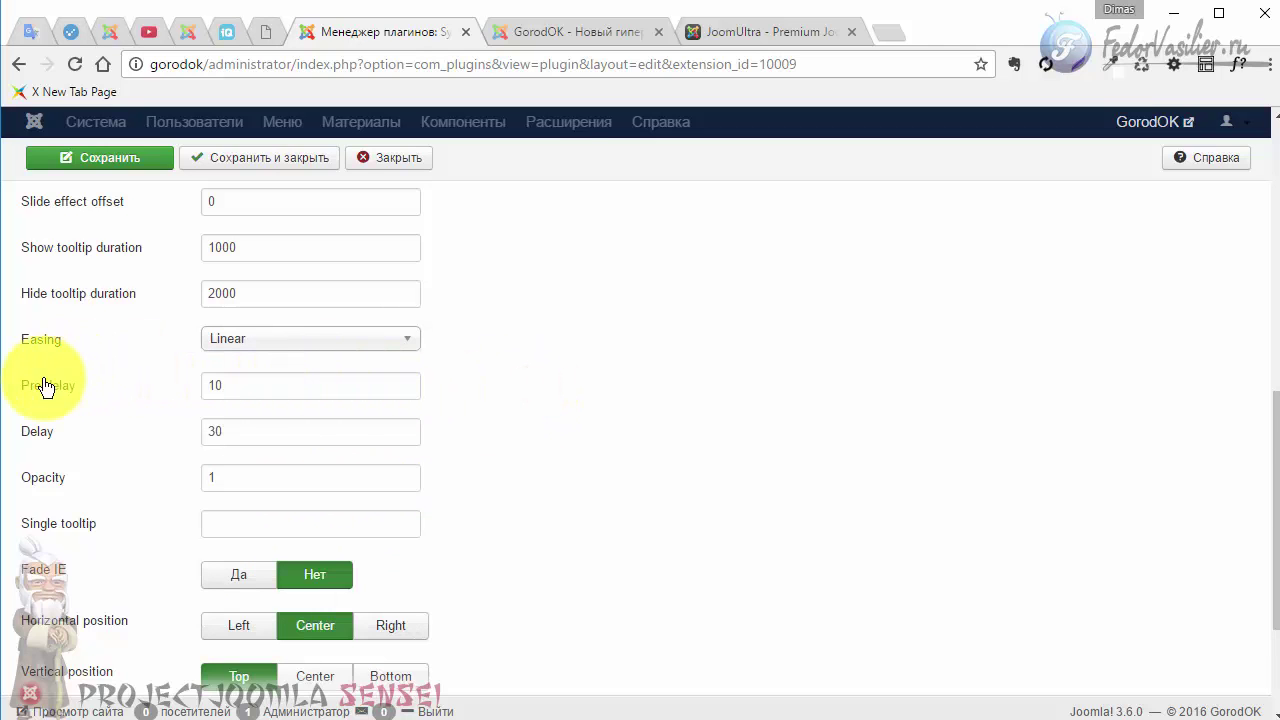
Set the JU Tooltip plugin's Pre-delay to 100 and save the plugin
mouse_move(168, 398)
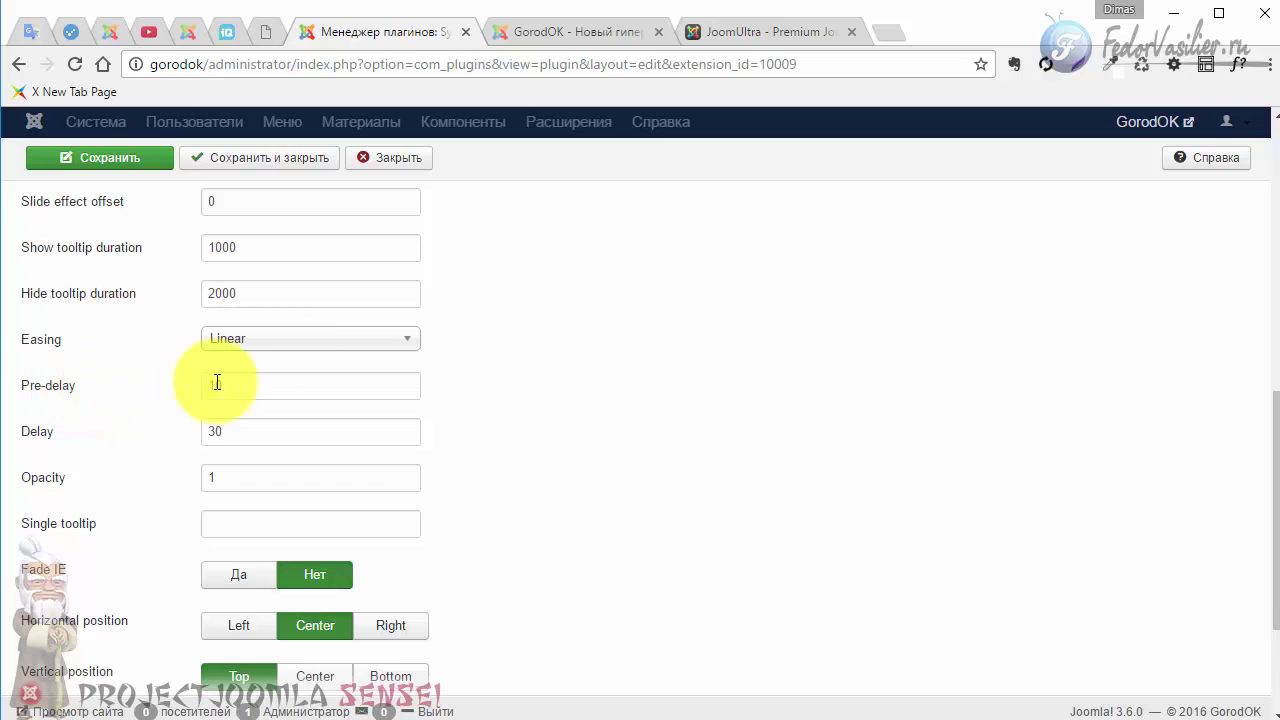
left_click(260, 386)
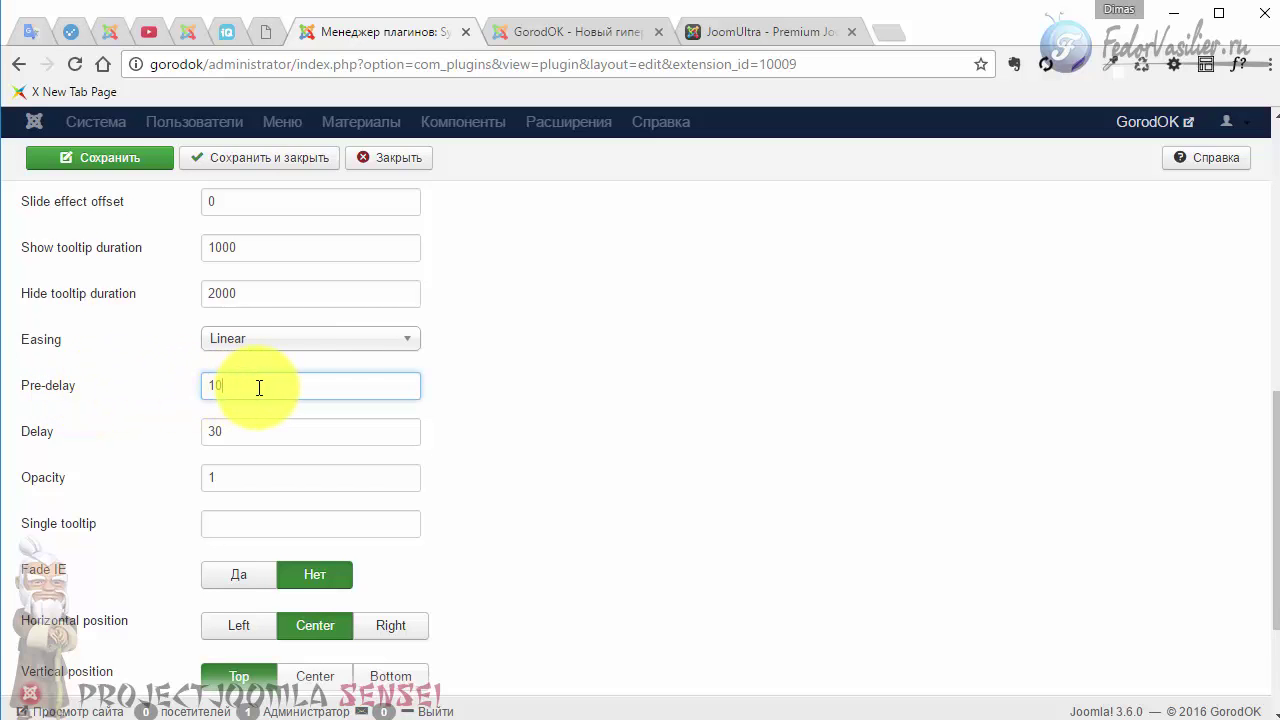
key("BackSpace")
key("BackSpace")
left_click(110, 157)
Reload the article page and check the pause before the "автомобиль" tooltip appears
left_click(534, 44)
left_click(78, 64)
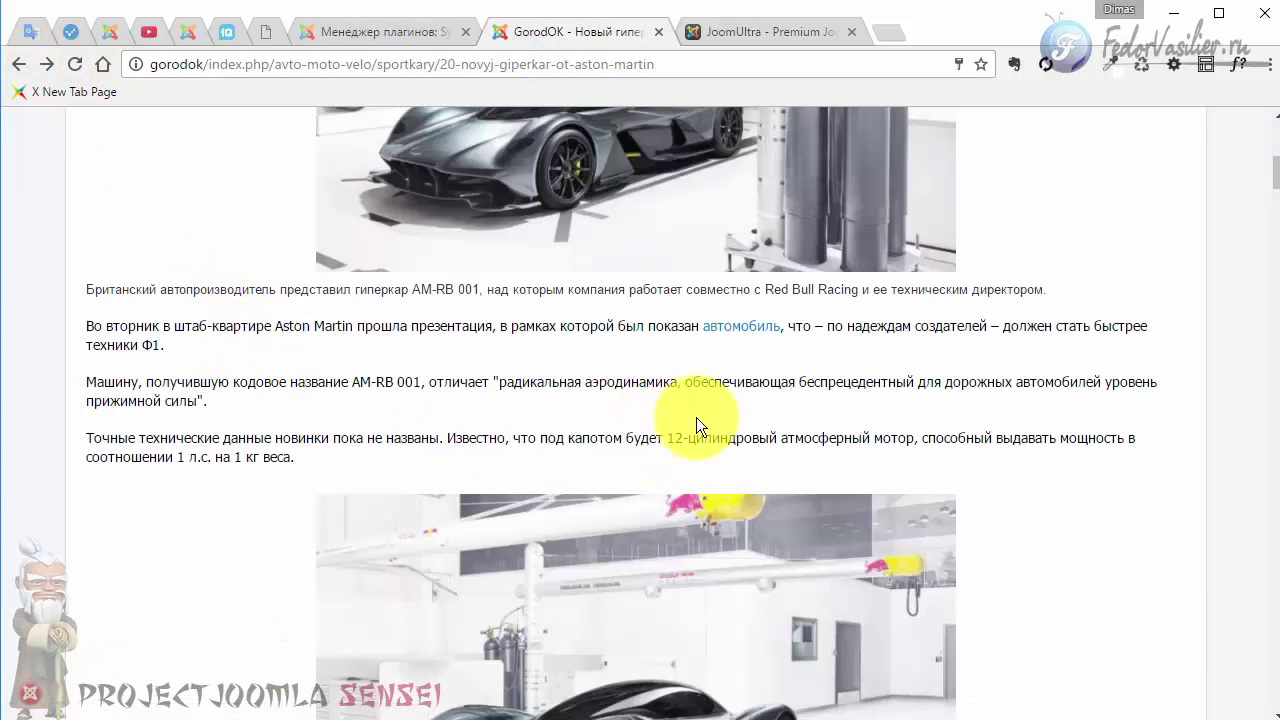
mouse_move(733, 325)
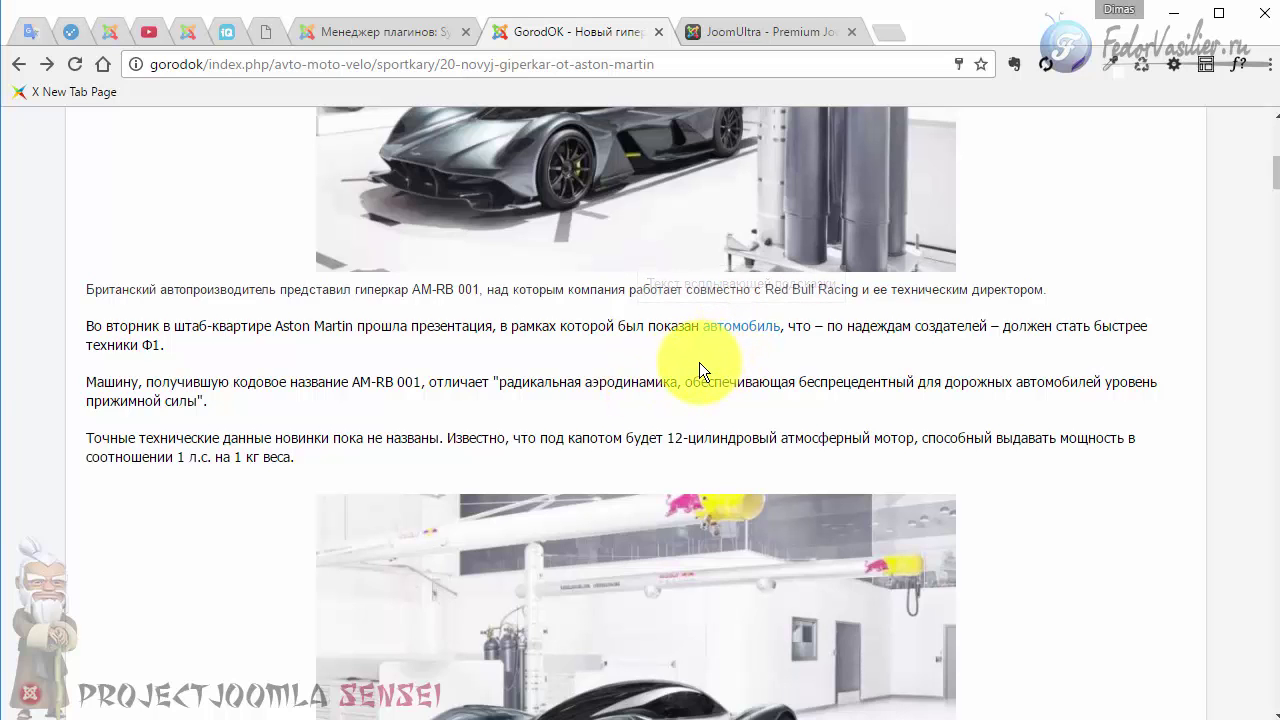
Set the JU Tooltip plugin's Delay to 200 and save the plugin
left_click(393, 29)
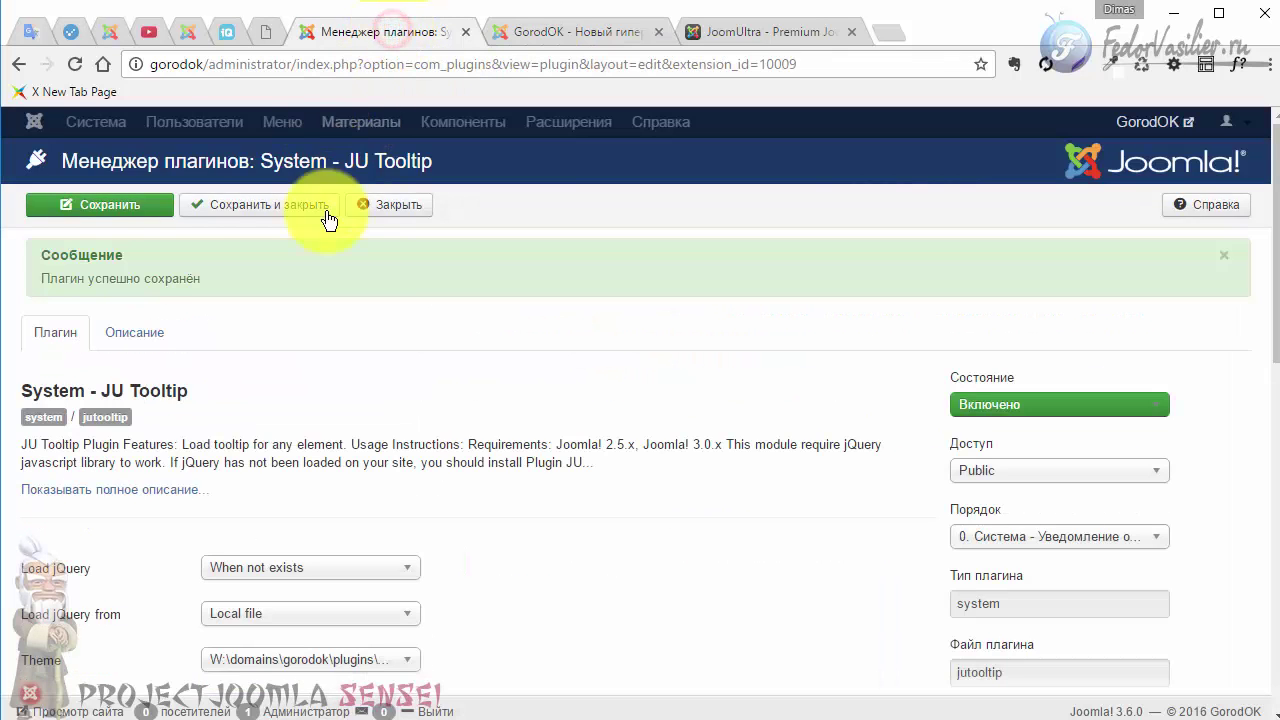
scroll(460, 345, "down", 10)
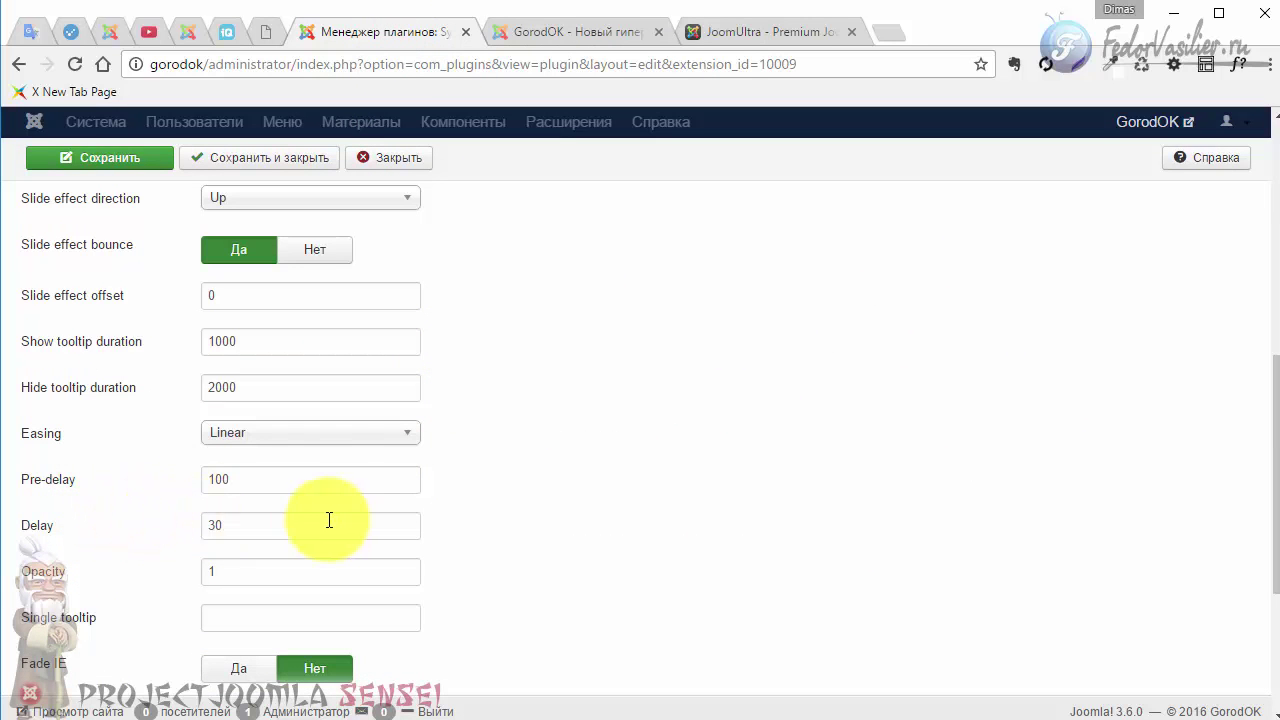
double_click(228, 525)
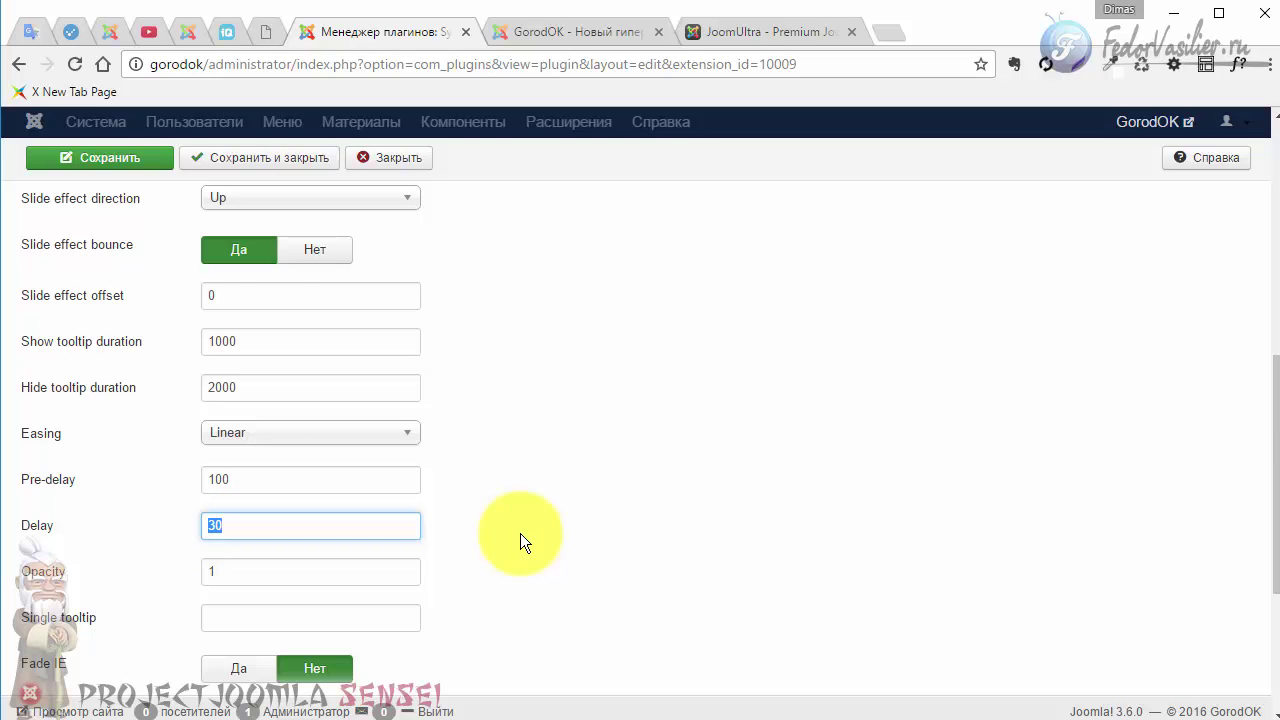
left_click(90, 152)
Reload the article page and check how long the "автомобиль" tooltip stays before it starts to disappear
left_click(545, 32)
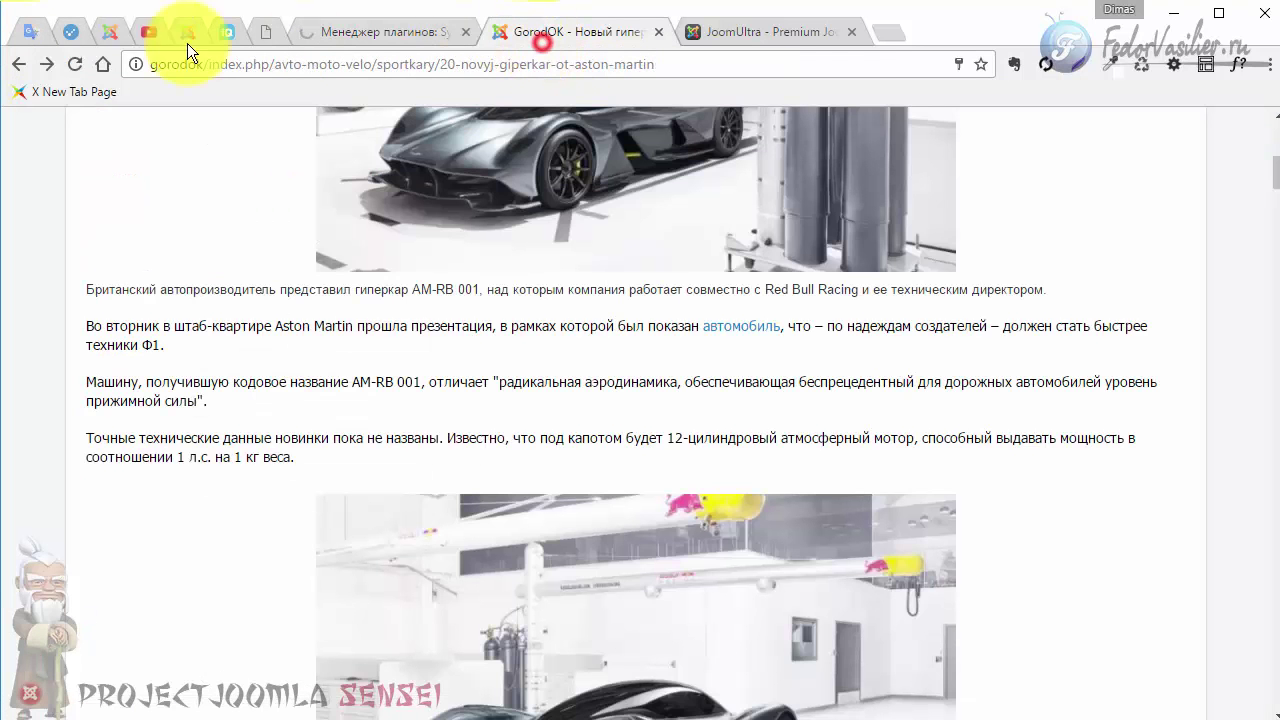
left_click(72, 63)
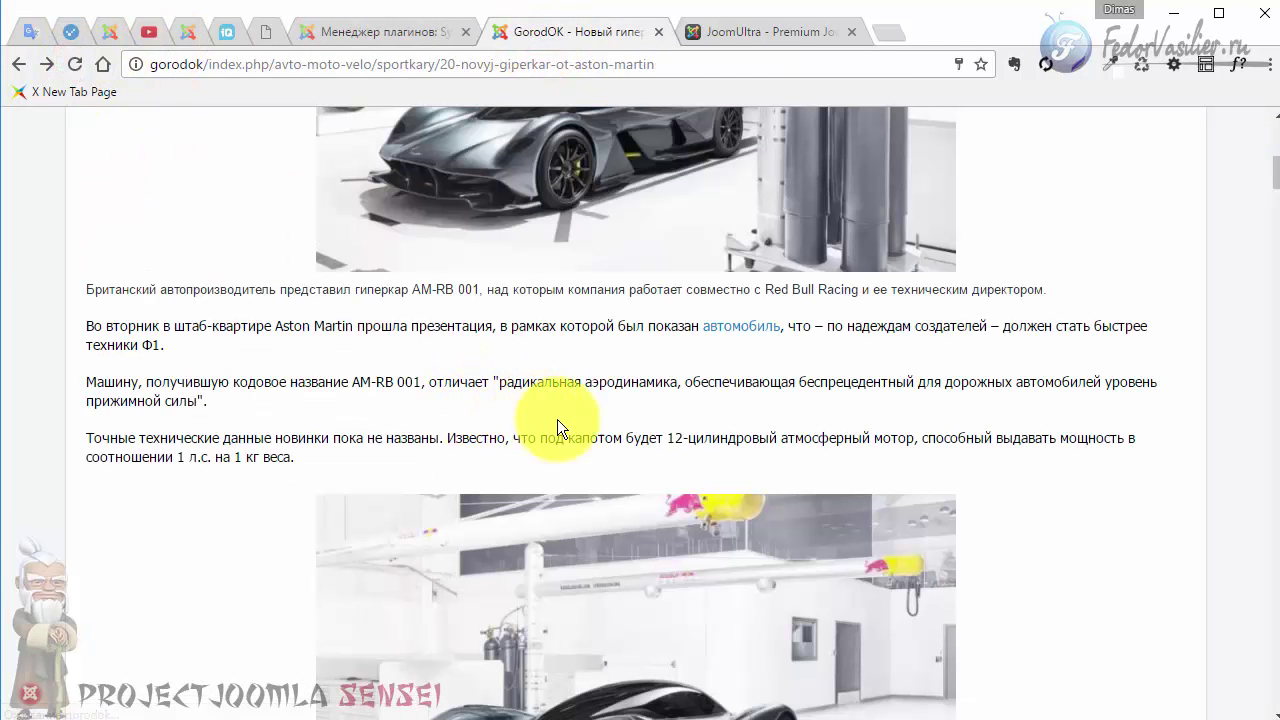
mouse_move(739, 329)
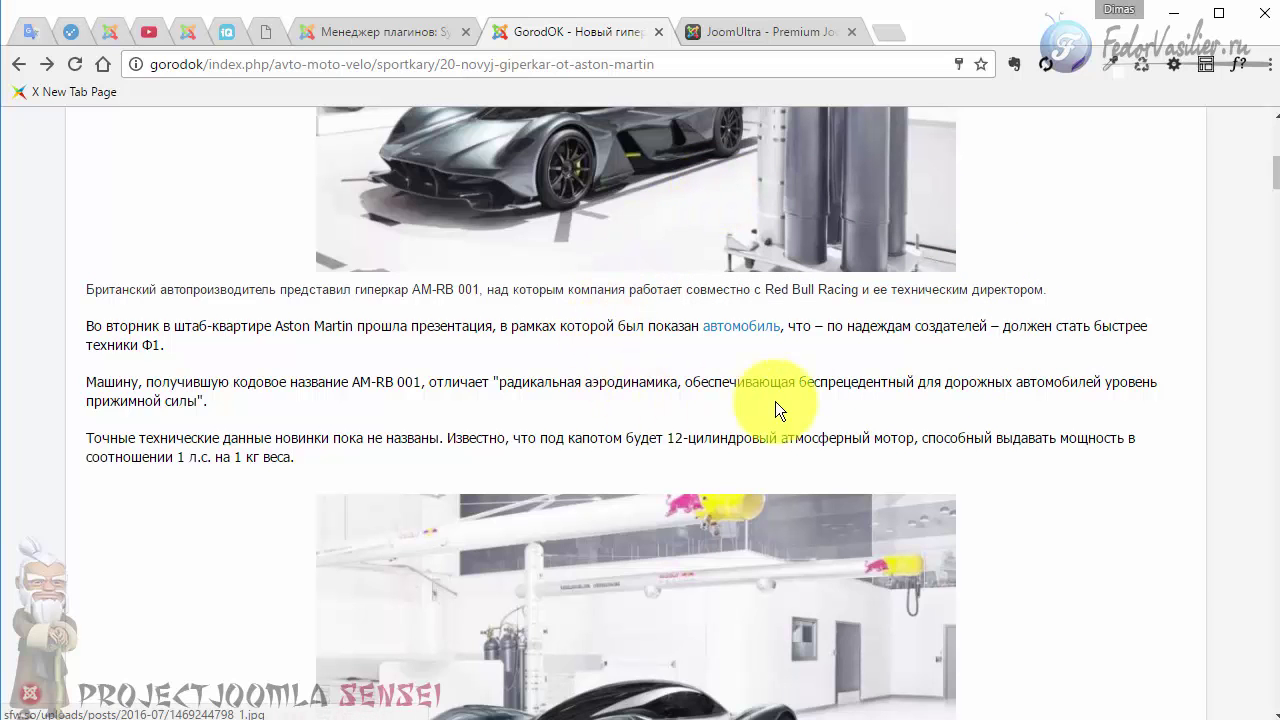
Set the JU Tooltip plugin's Opacity to 0.5 and save the plugin
left_click(369, 32)
mouse_move(43, 376)
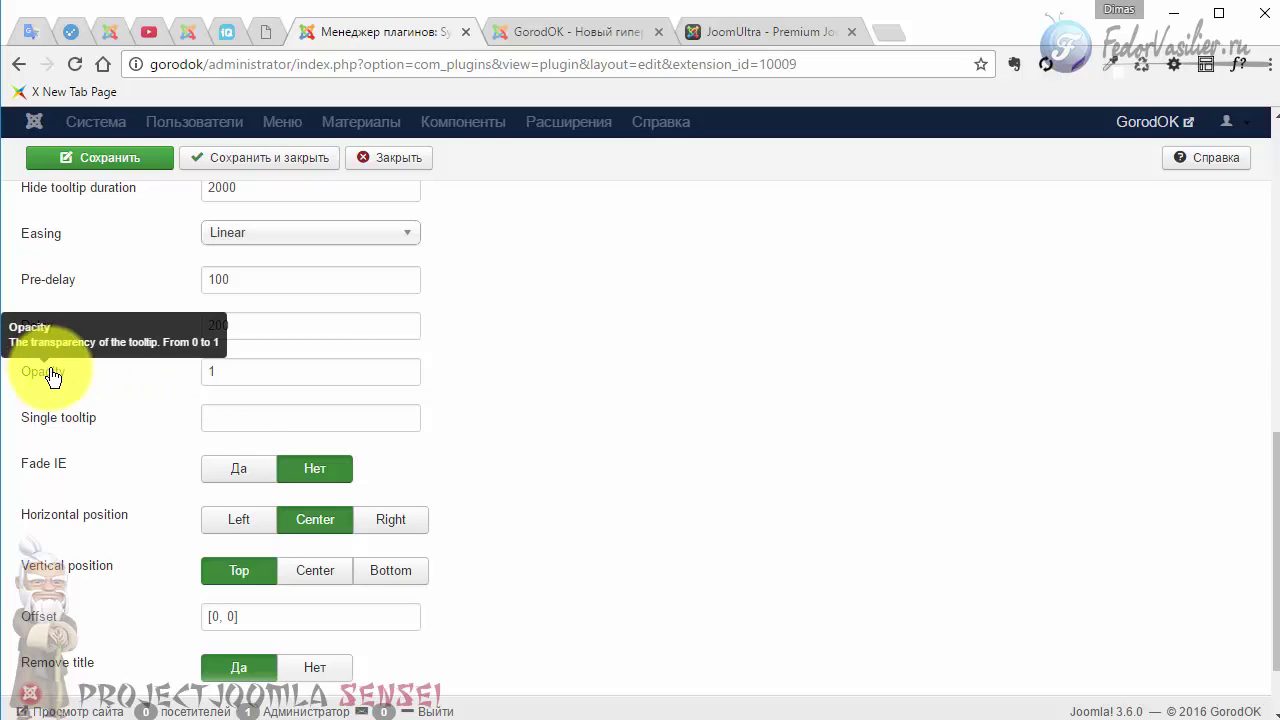
double_click(257, 370)
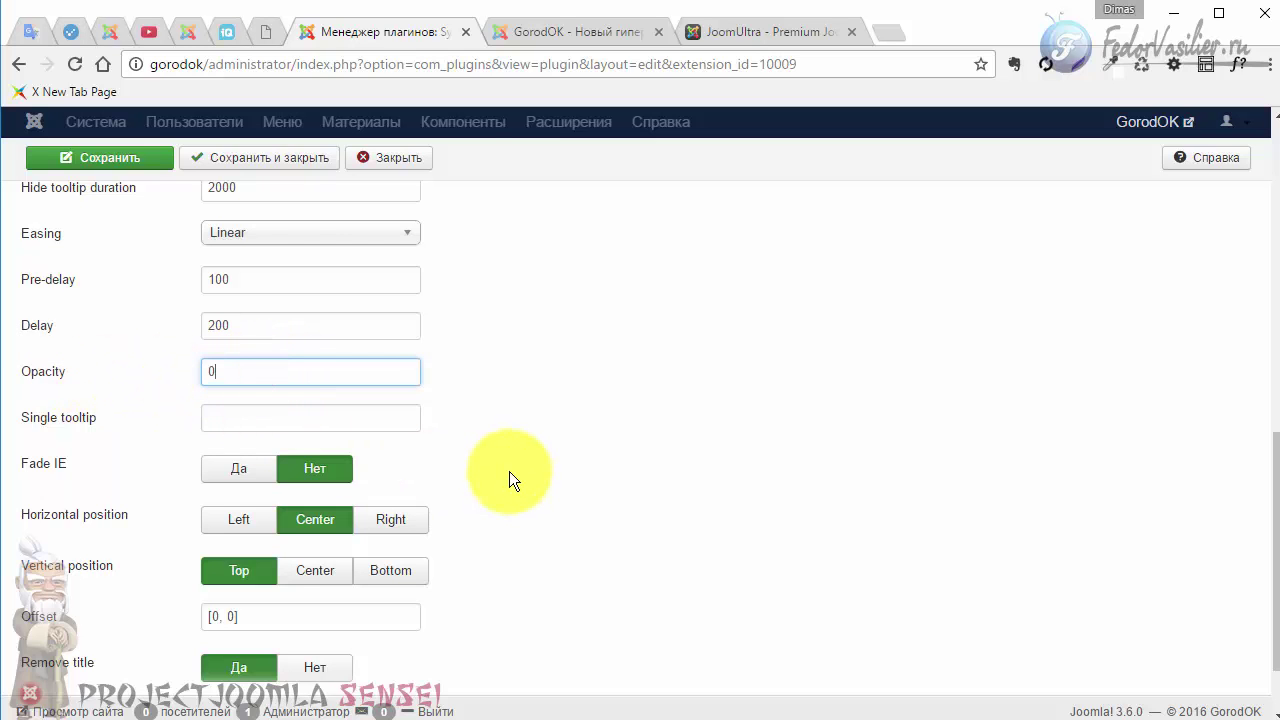
left_click(131, 160)
Reload the article page and check the transparency of the "автомобиль" tooltip
left_click(555, 33)
left_click(75, 66)
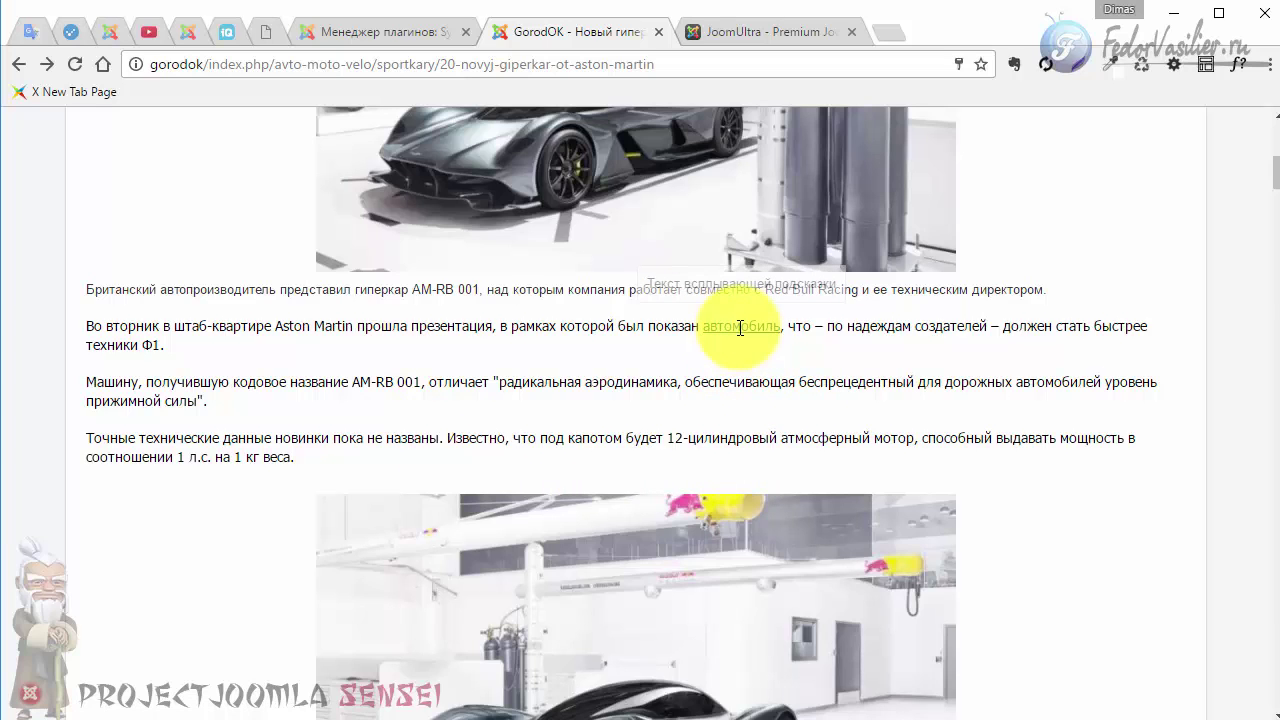
Set the JU Tooltip plugin's Opacity to 1 and save the plugin
left_click(388, 33)
double_click(257, 571)
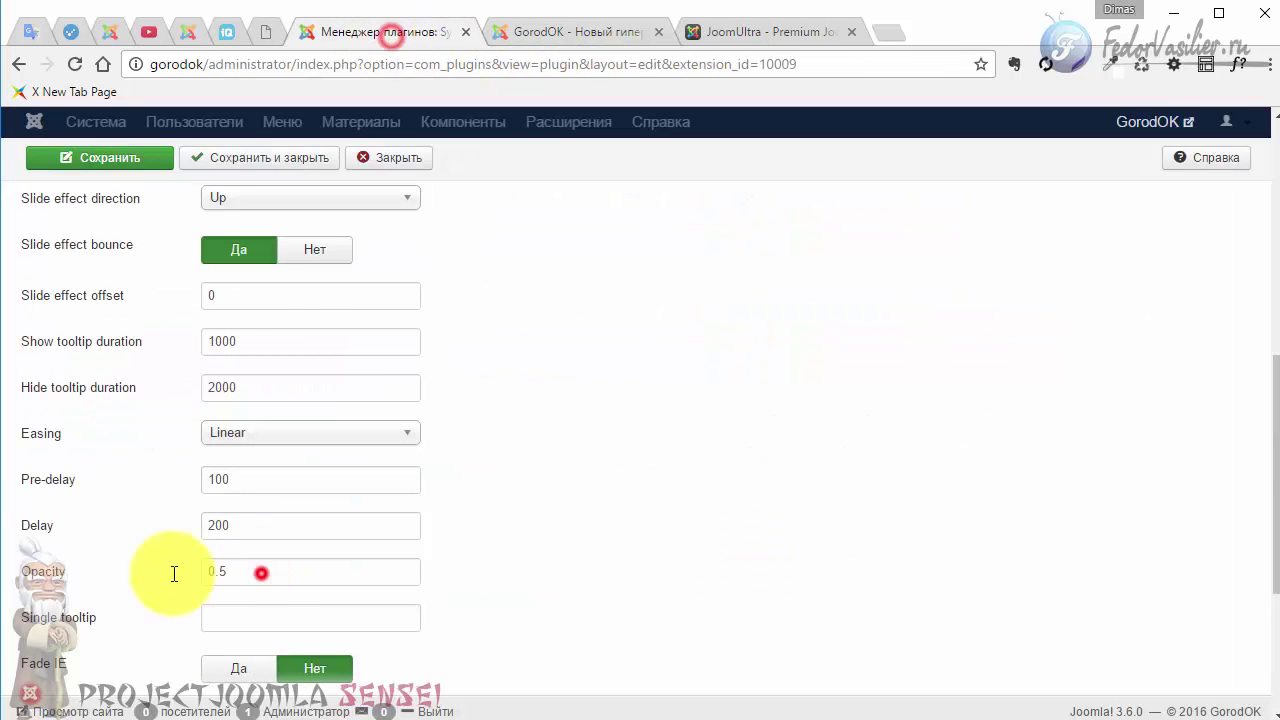
type("1")
left_click(124, 157)
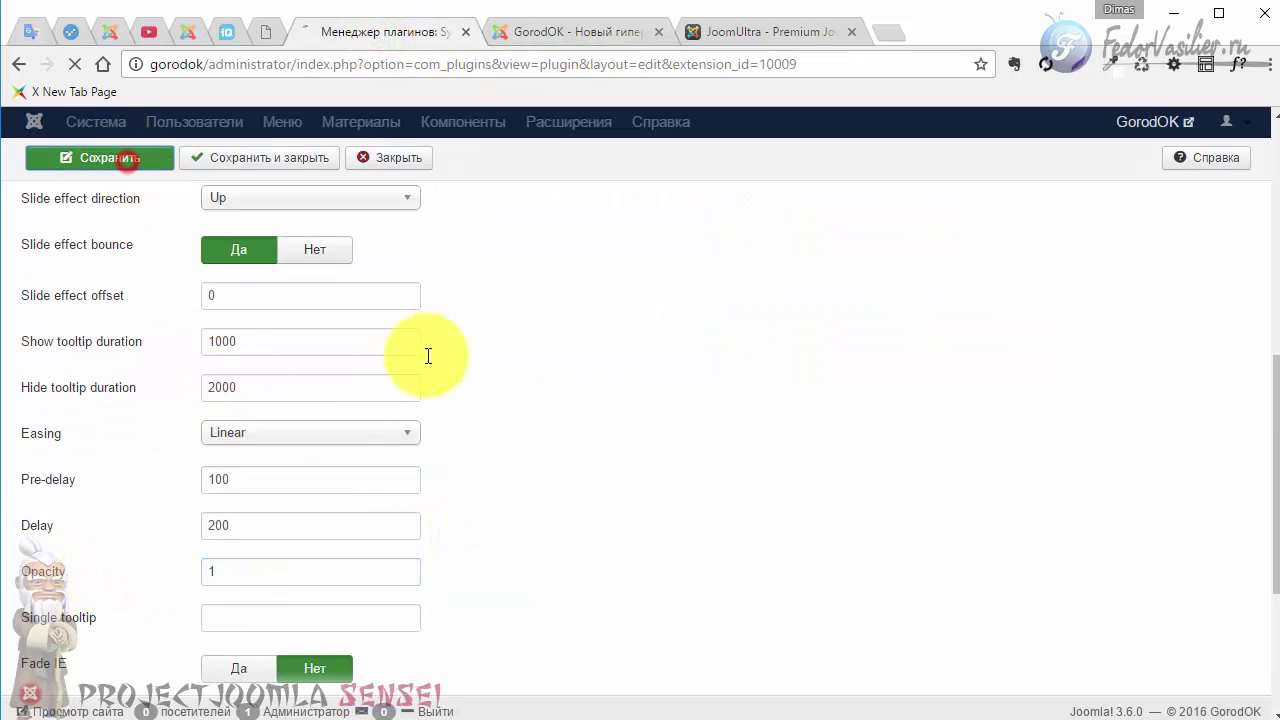
Set the plugin's Fade IE option to Да
scroll(420, 320, "down", 3)
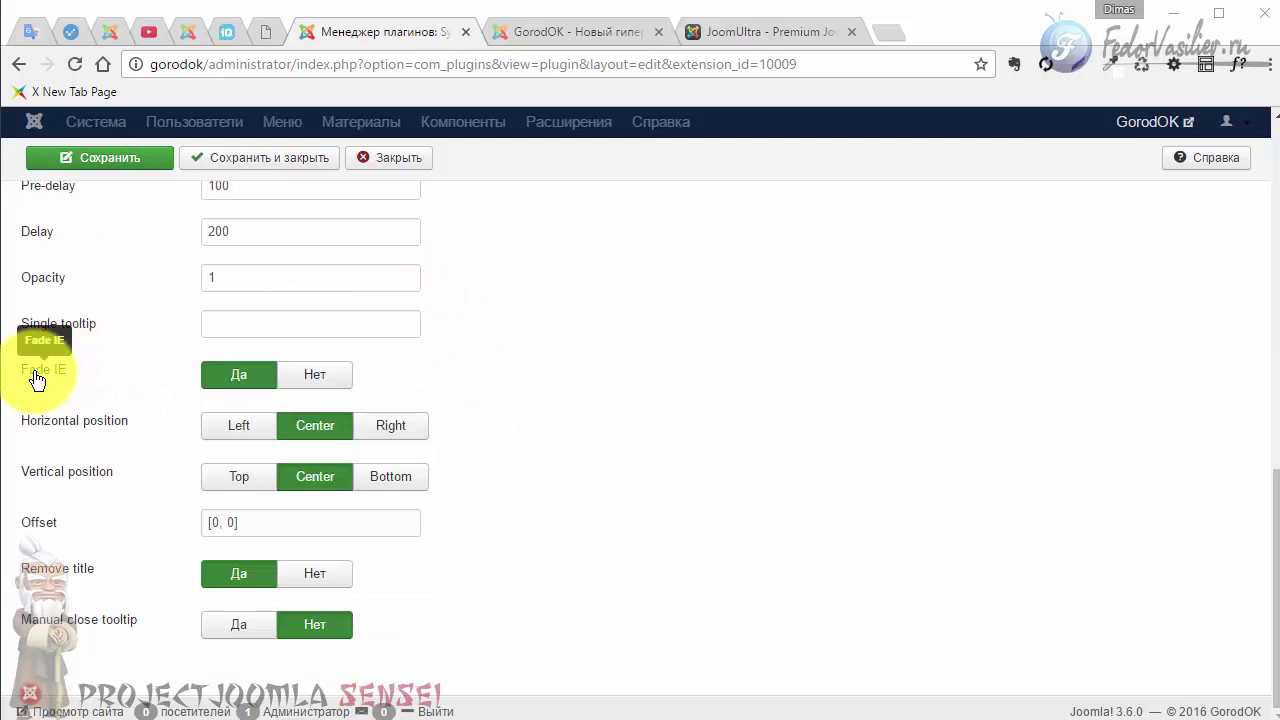
left_click(334, 381)
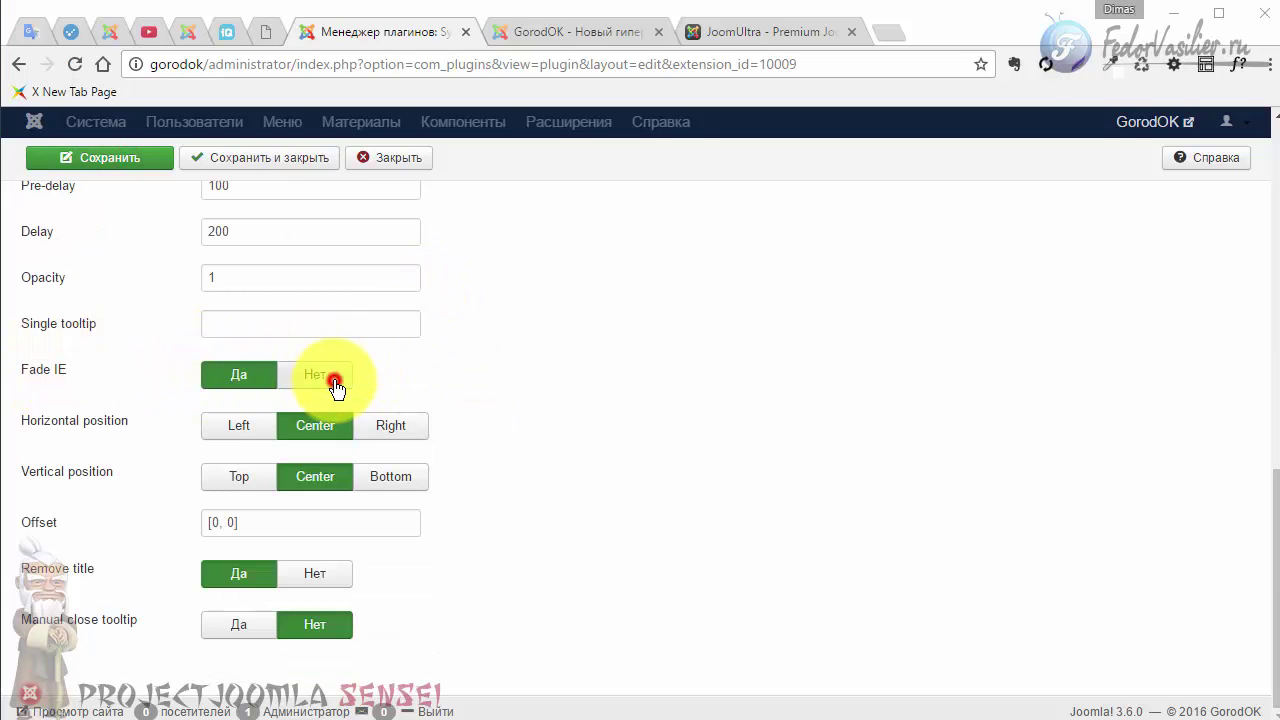
left_click(256, 380)
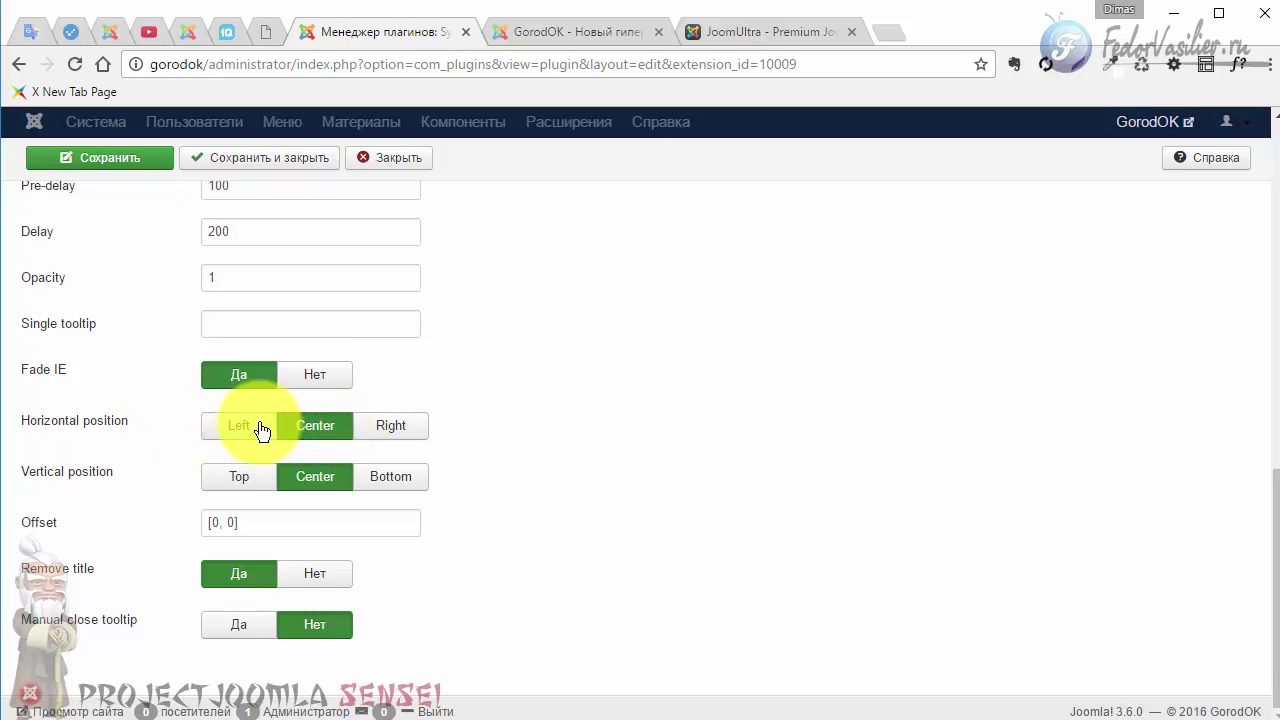
Set the tooltip's horizontal position to Right and vertical position to Bottom, and save the plugin
mouse_move(88, 483)
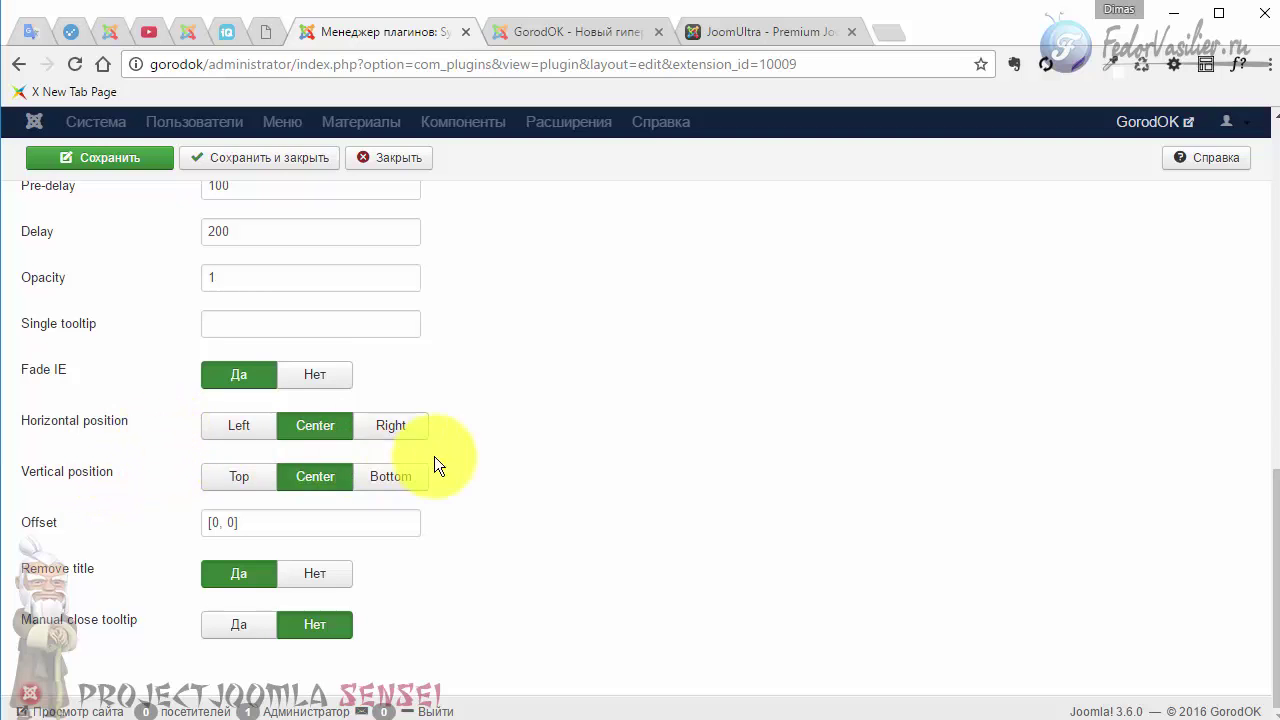
left_click(400, 428)
mouse_move(80, 487)
left_click(391, 477)
left_click(100, 166)
Reload the article page and check where the tooltip is placed relative to the word "автомобиль"
left_click(580, 32)
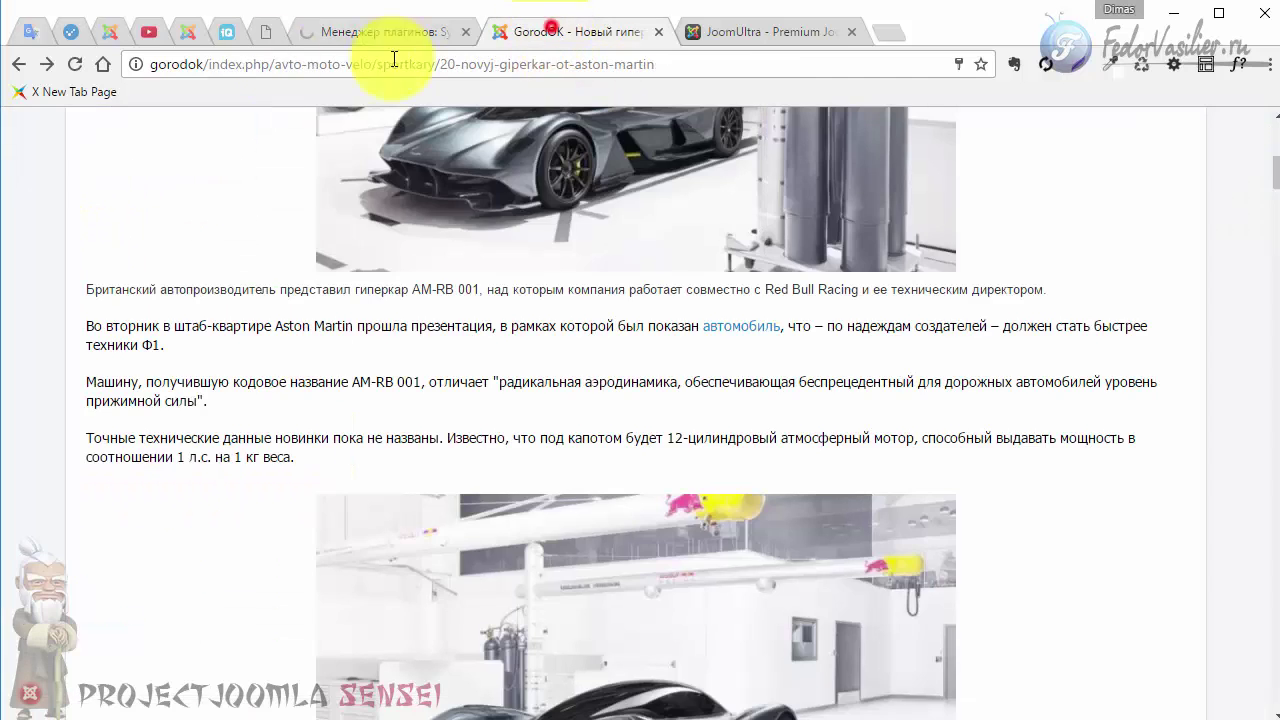
left_click(76, 66)
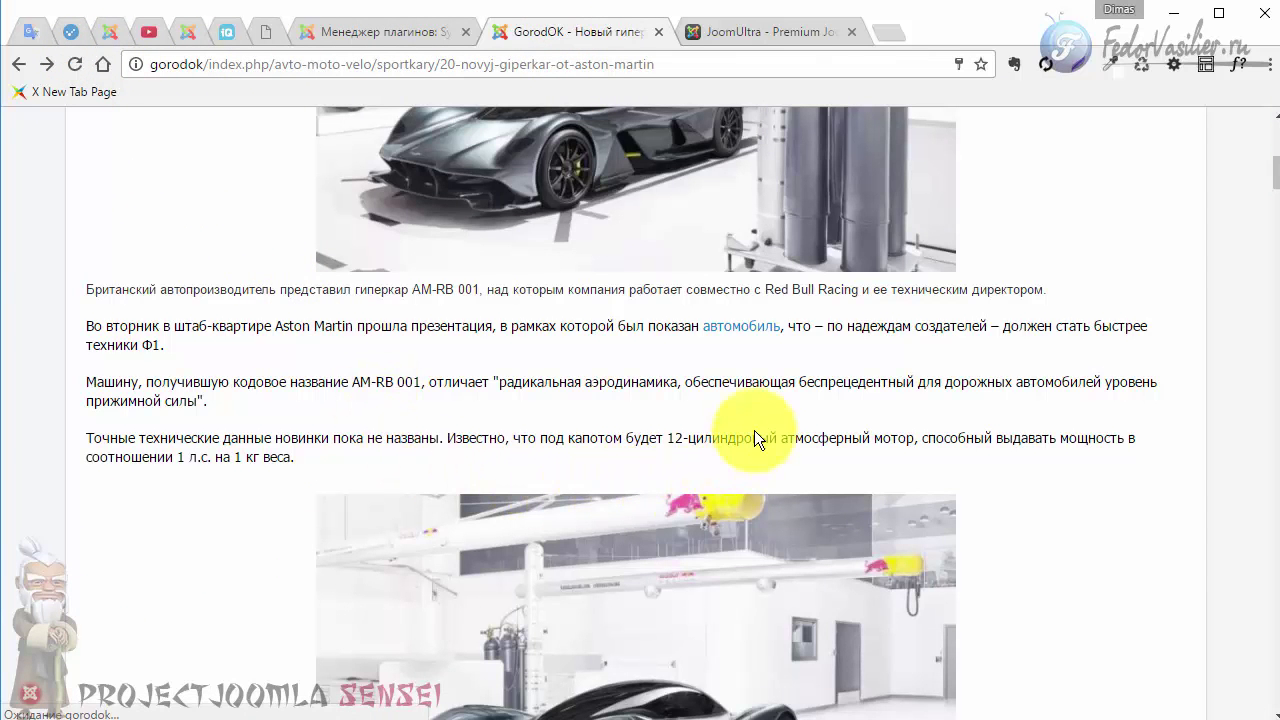
mouse_move(752, 325)
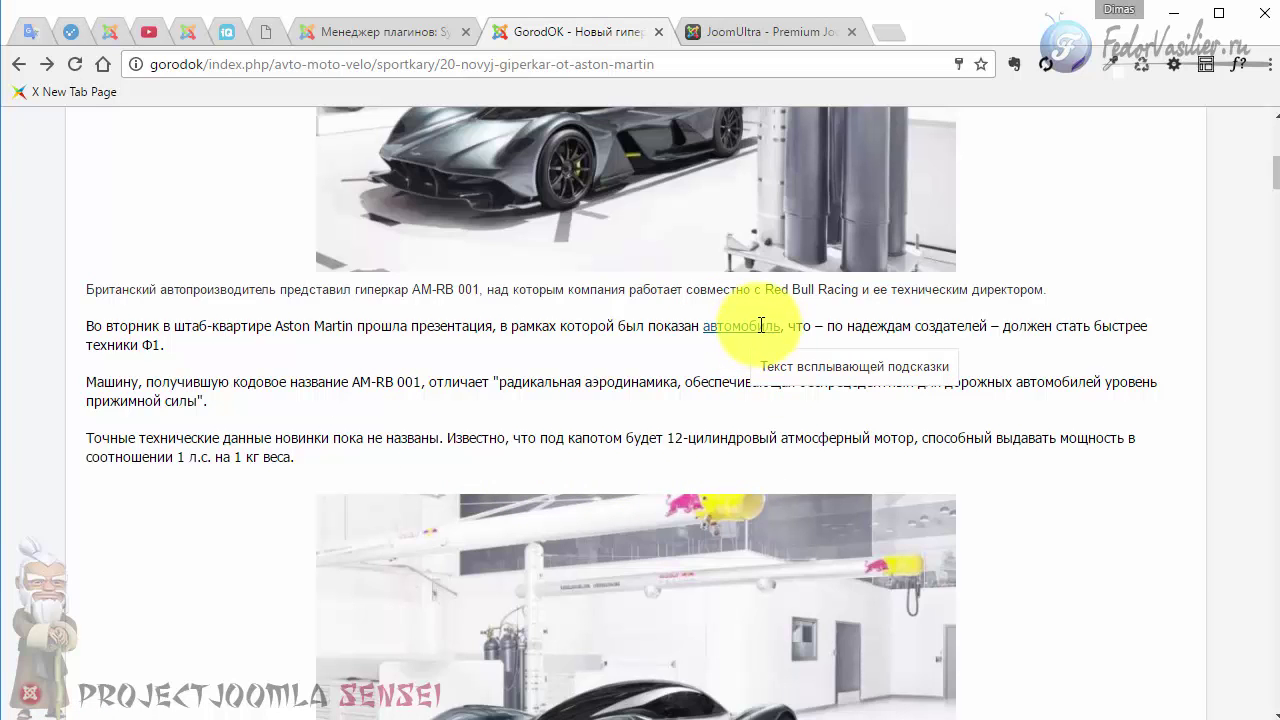
Set the JU Tooltip plugin's horizontal position to Center and vertical position to Top
left_click(390, 36)
scroll(440, 430, "down", 10)
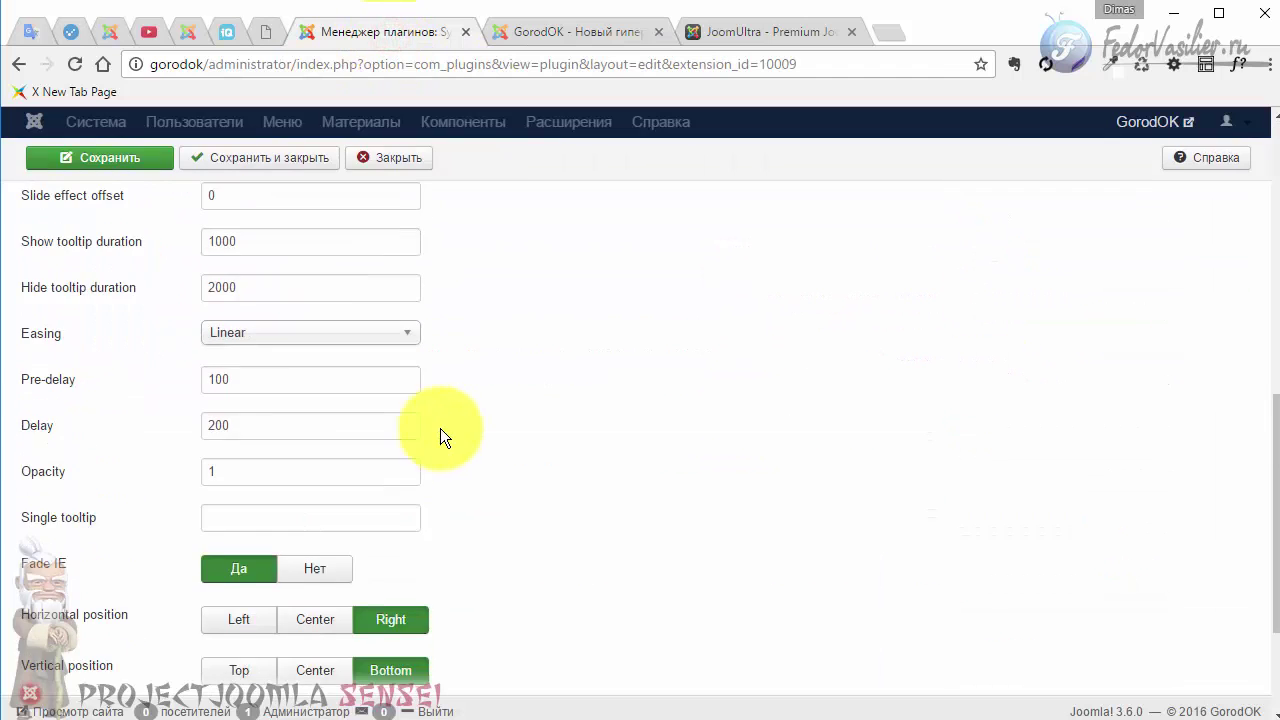
scroll(575, 408, "down", 1)
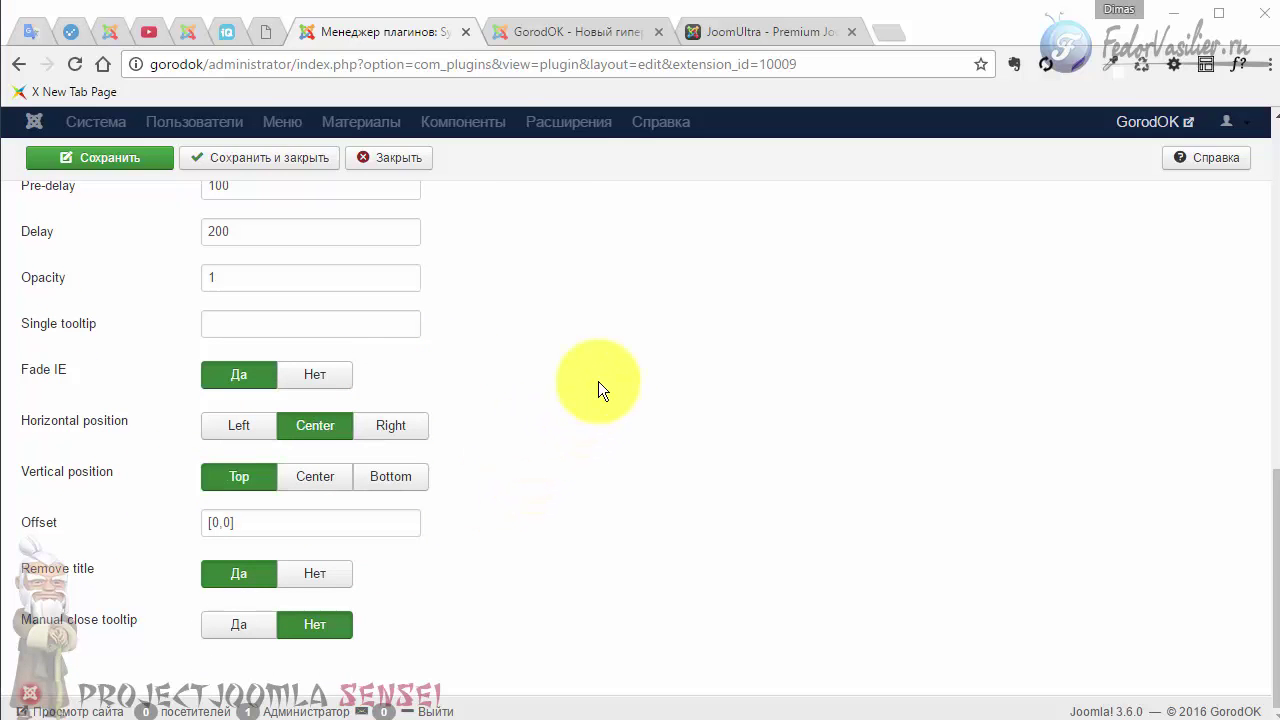
Enter [0,0] as the tooltip's Offset in the plugin settings
double_click(216, 522)
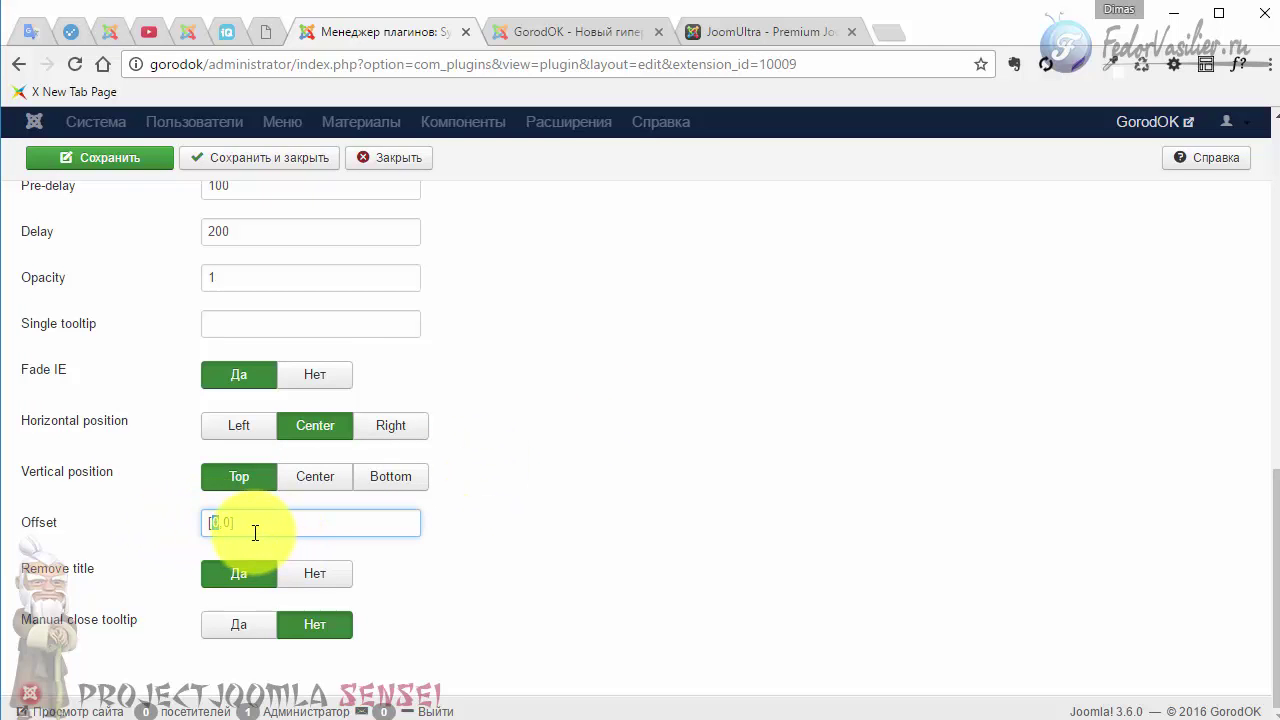
key("ctrl+a")
key("BackSpace")
left_click(223, 523)
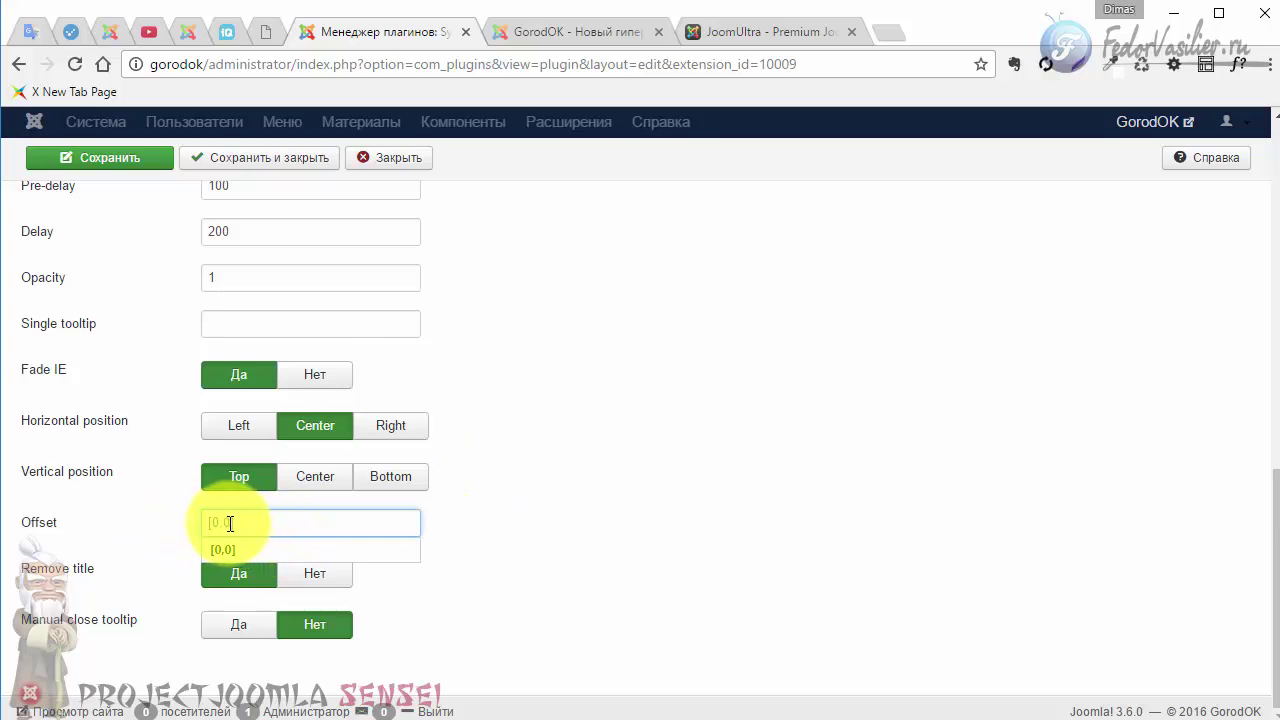
left_click(214, 522)
left_click(215, 524)
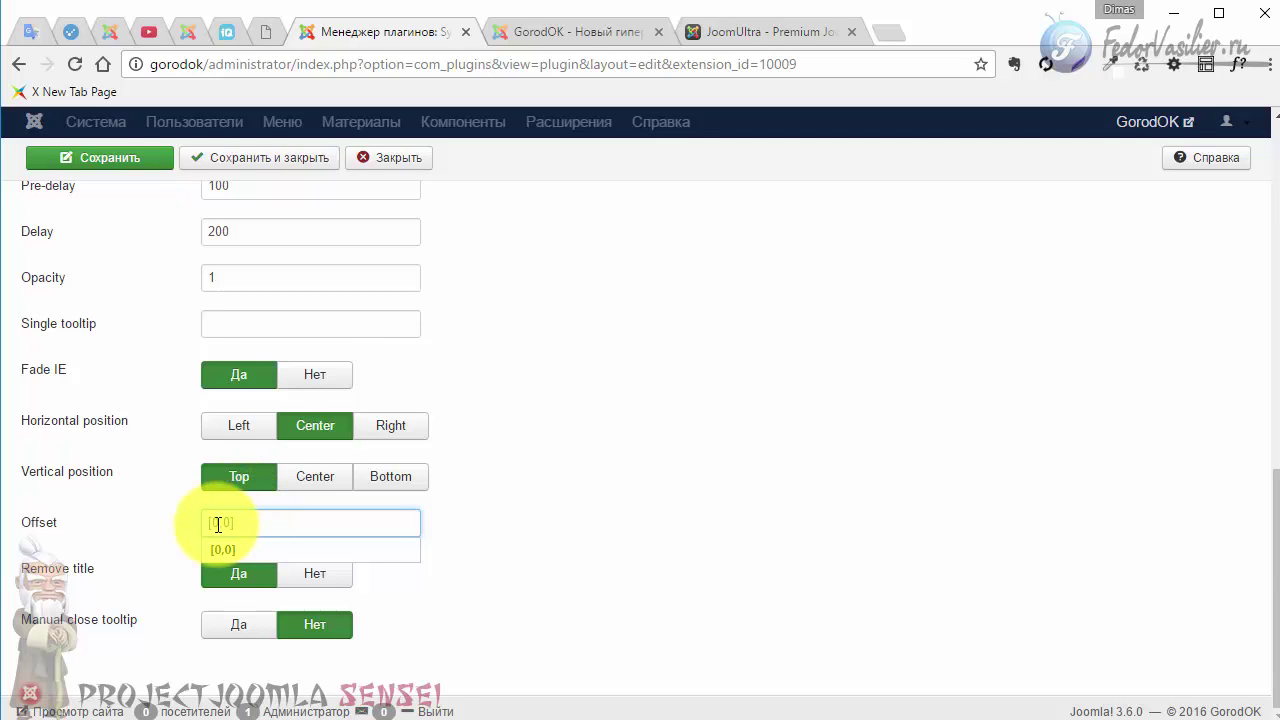
double_click(217, 522)
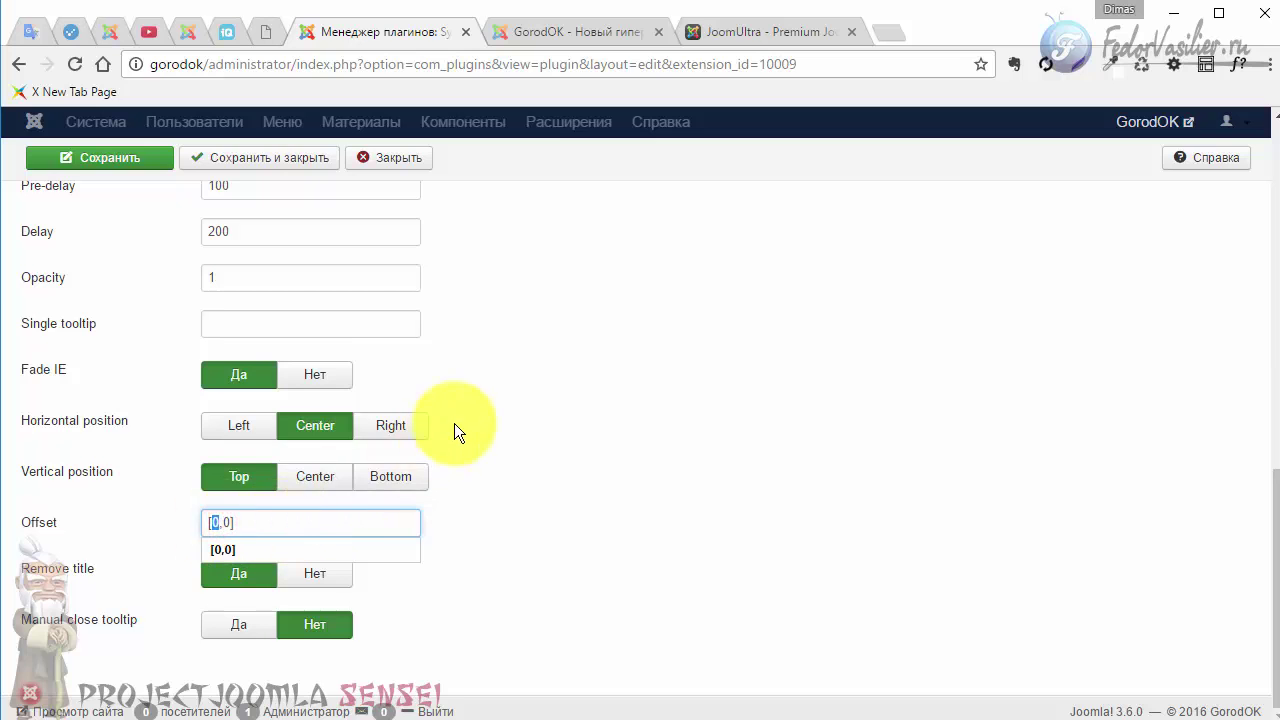
left_click(216, 520)
type("[0,0]")
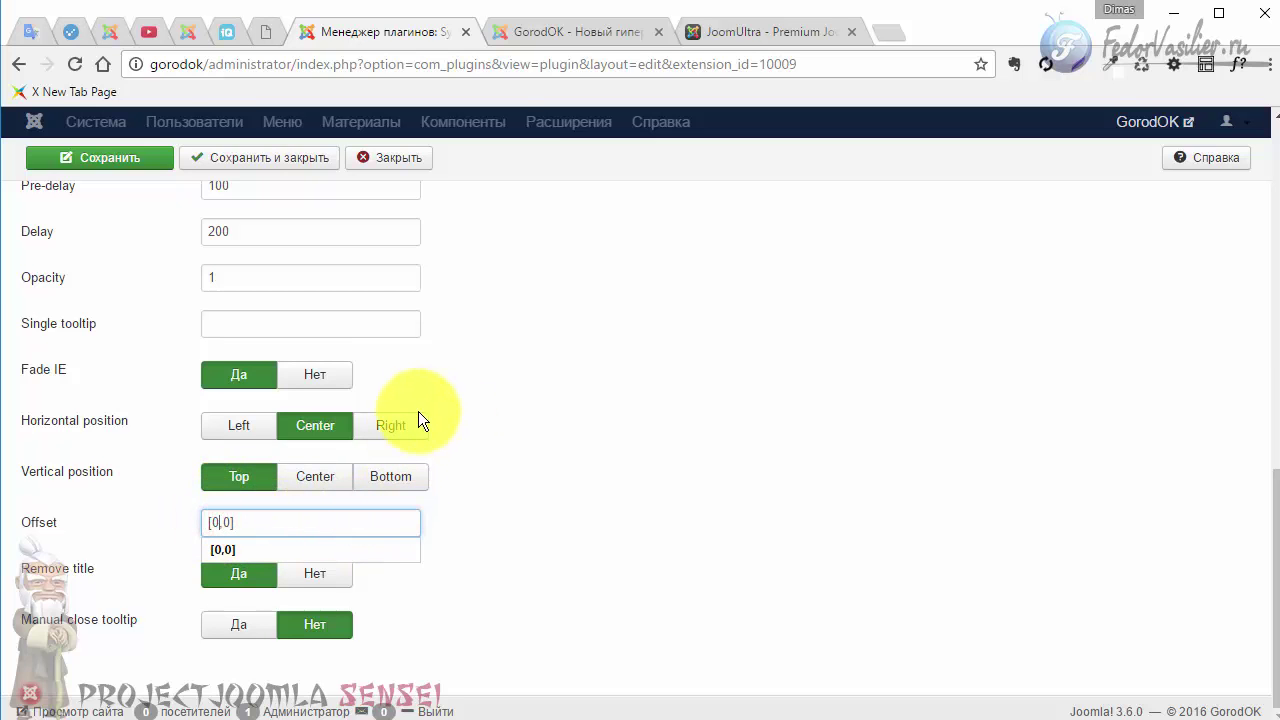
Set the tooltip's Offset to [-10,-20] in the plugin settings and save the plugin
left_click(223, 522)
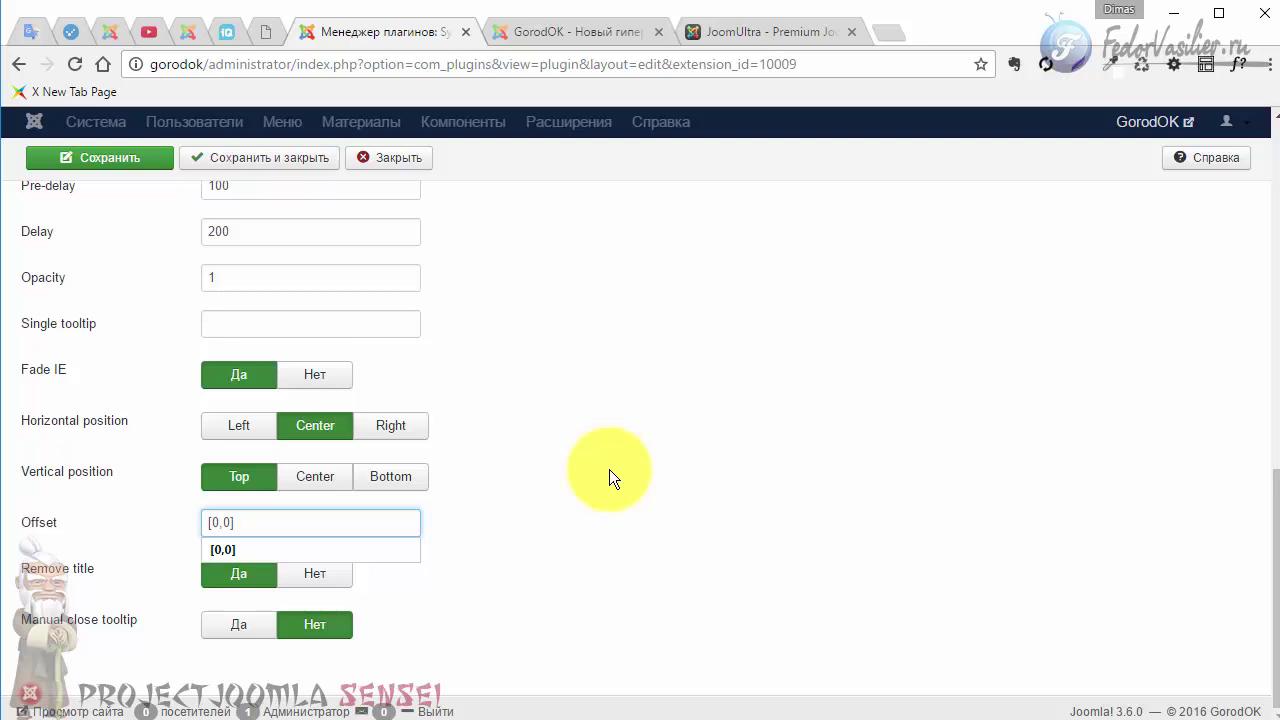
key("Delete")
key("Delete")
type("-")
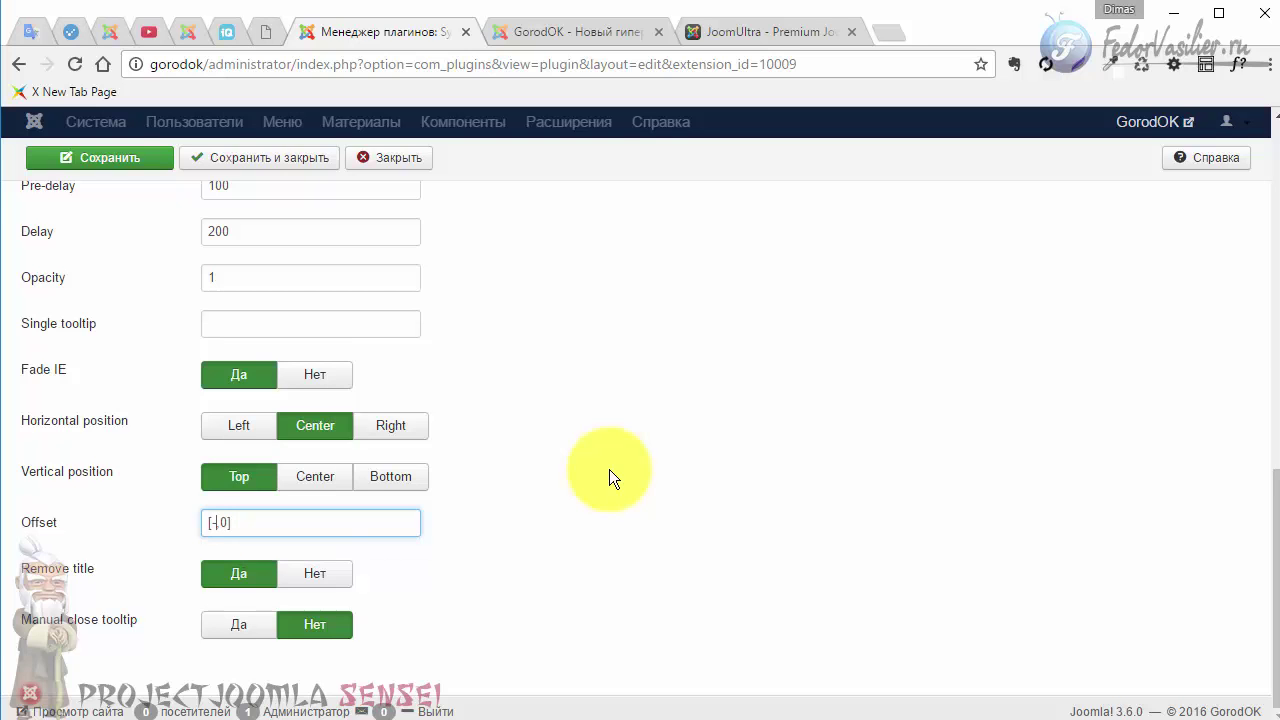
type("10")
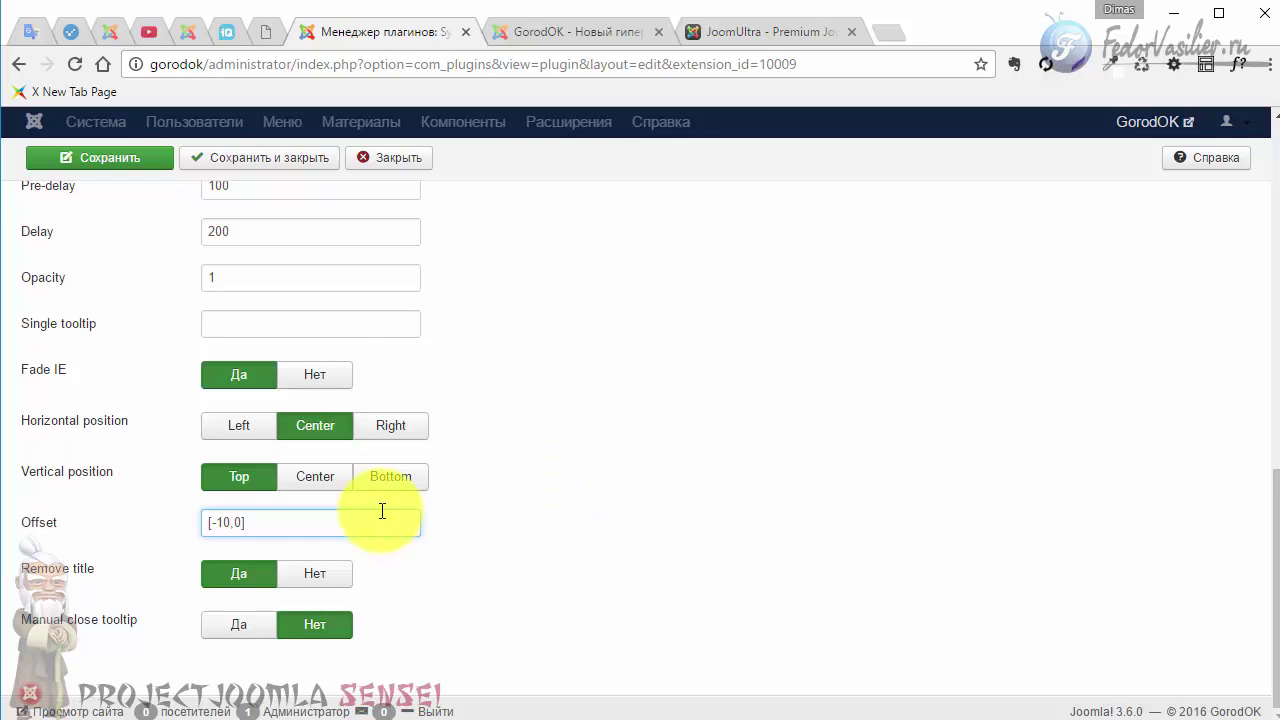
left_click(240, 522)
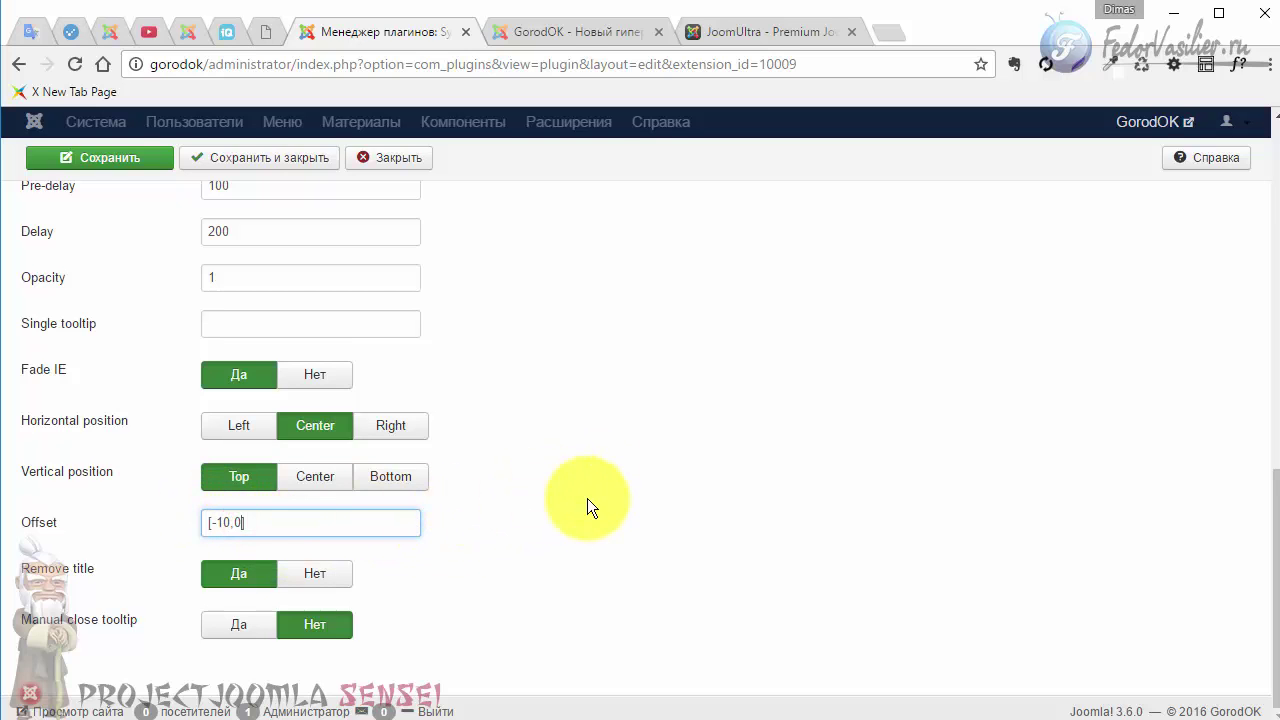
key("BackSpace")
type("-20")
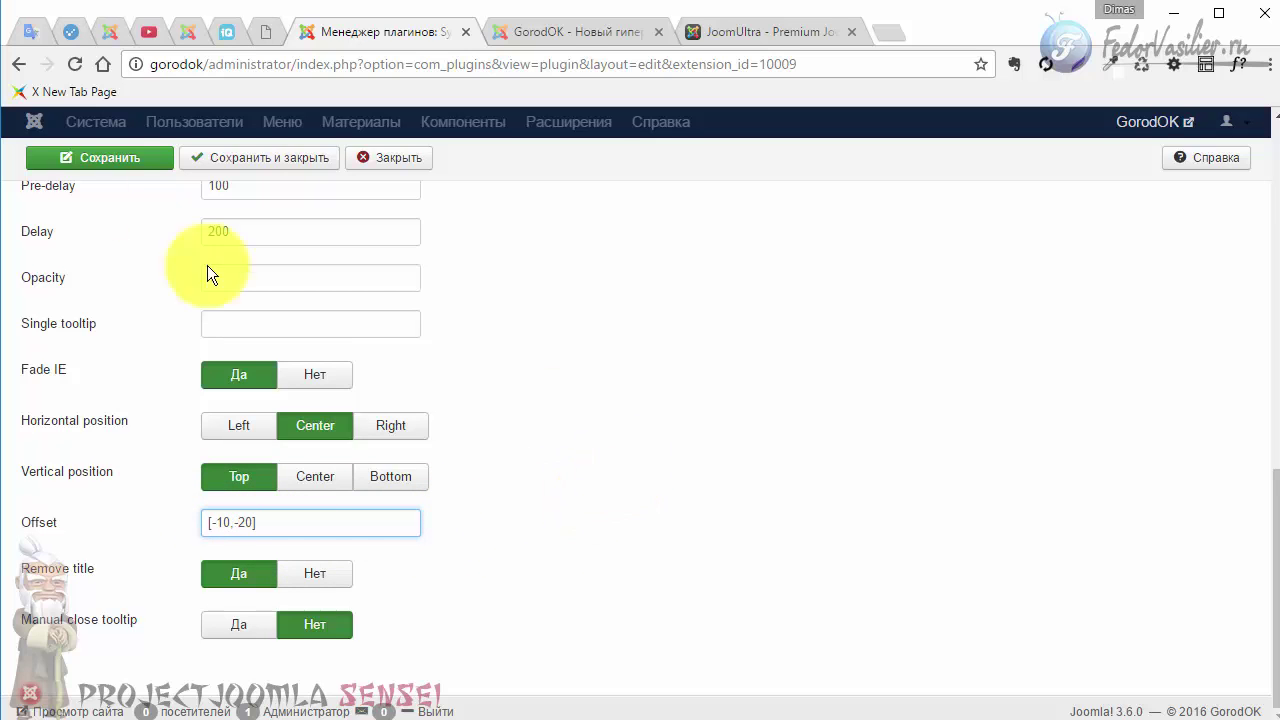
left_click(89, 160)
Reload the article page and check the tooltip's shifted placement at the word "автомобиль"
left_click(551, 32)
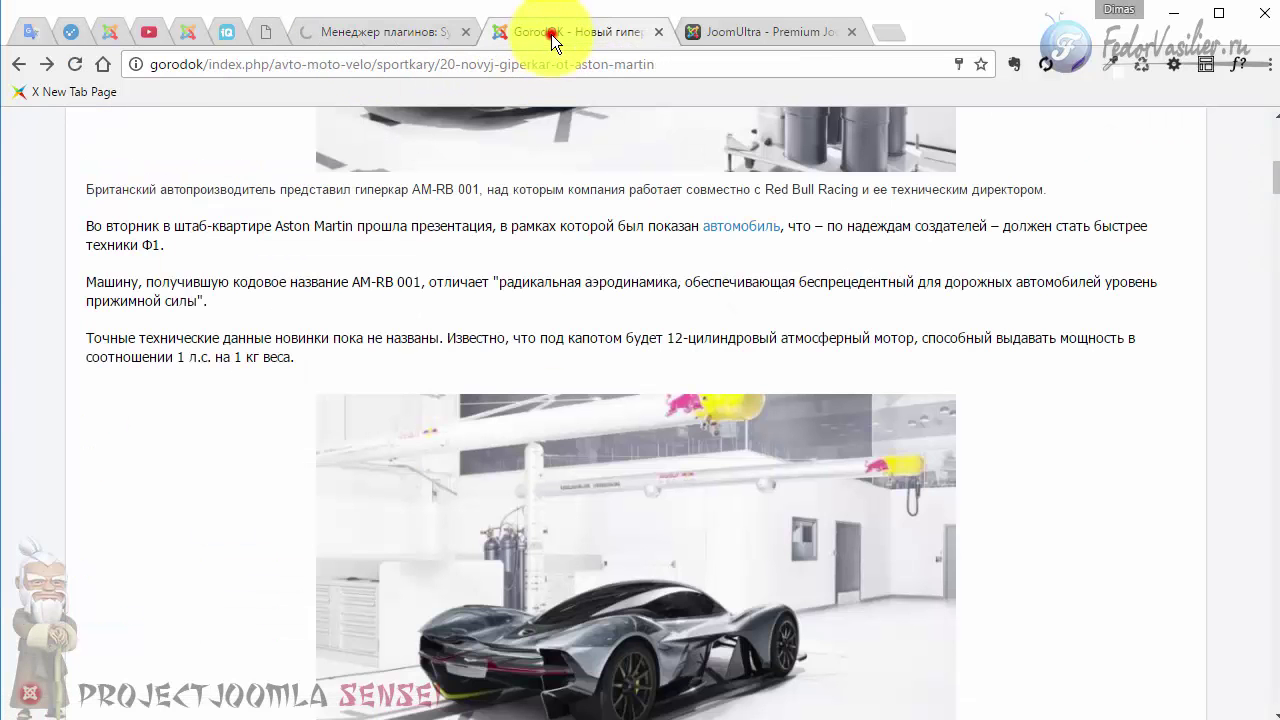
left_click(84, 64)
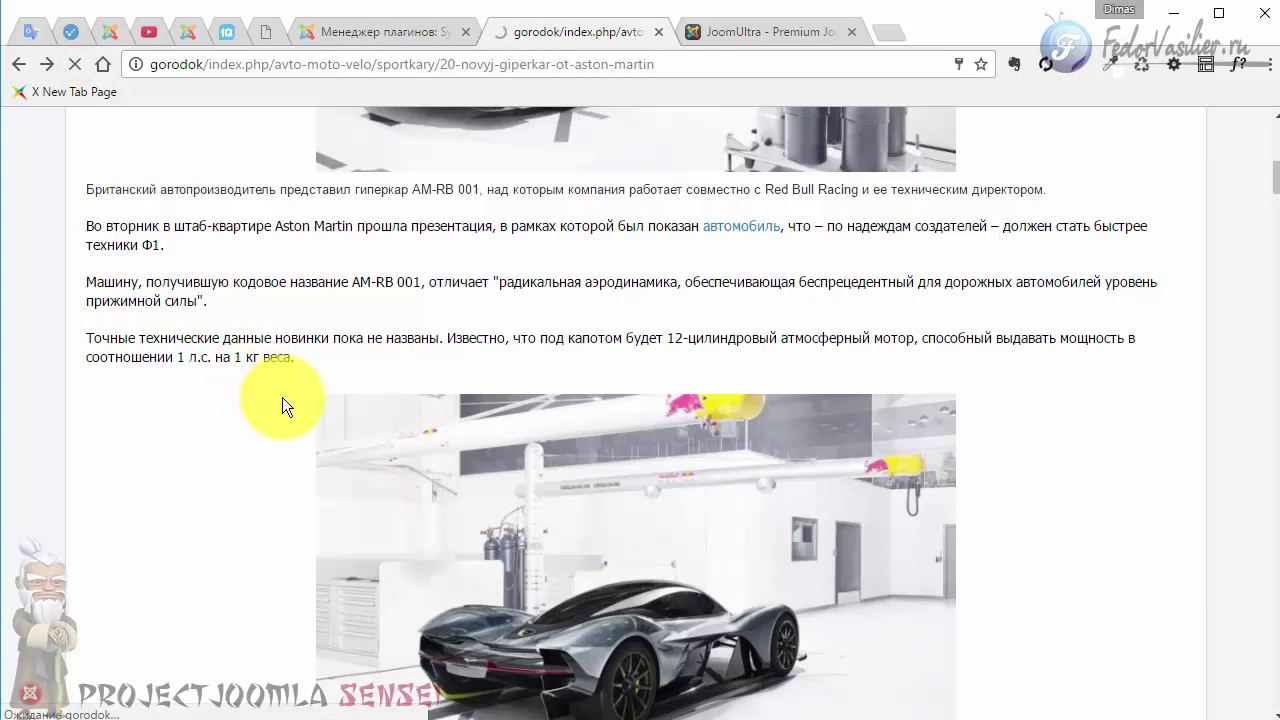
mouse_move(756, 229)
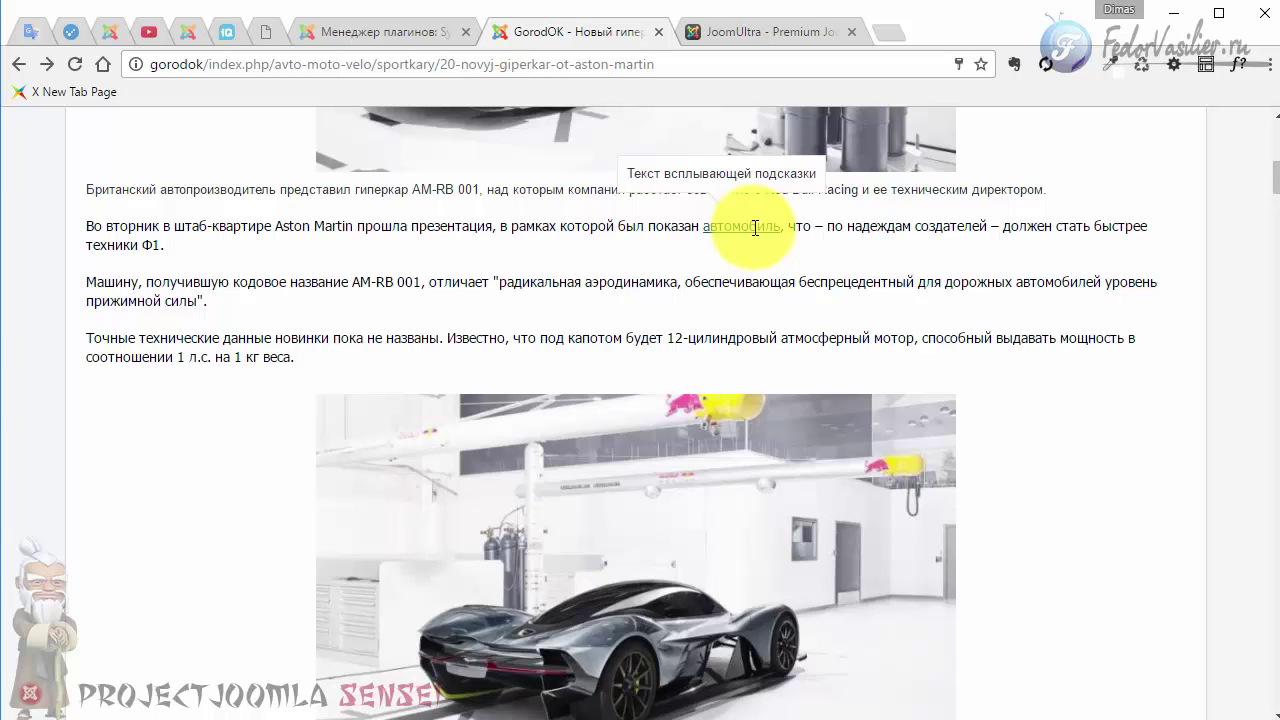
Set the JU Tooltip plugin's Remove title option to Нет and save the plugin
left_click(385, 32)
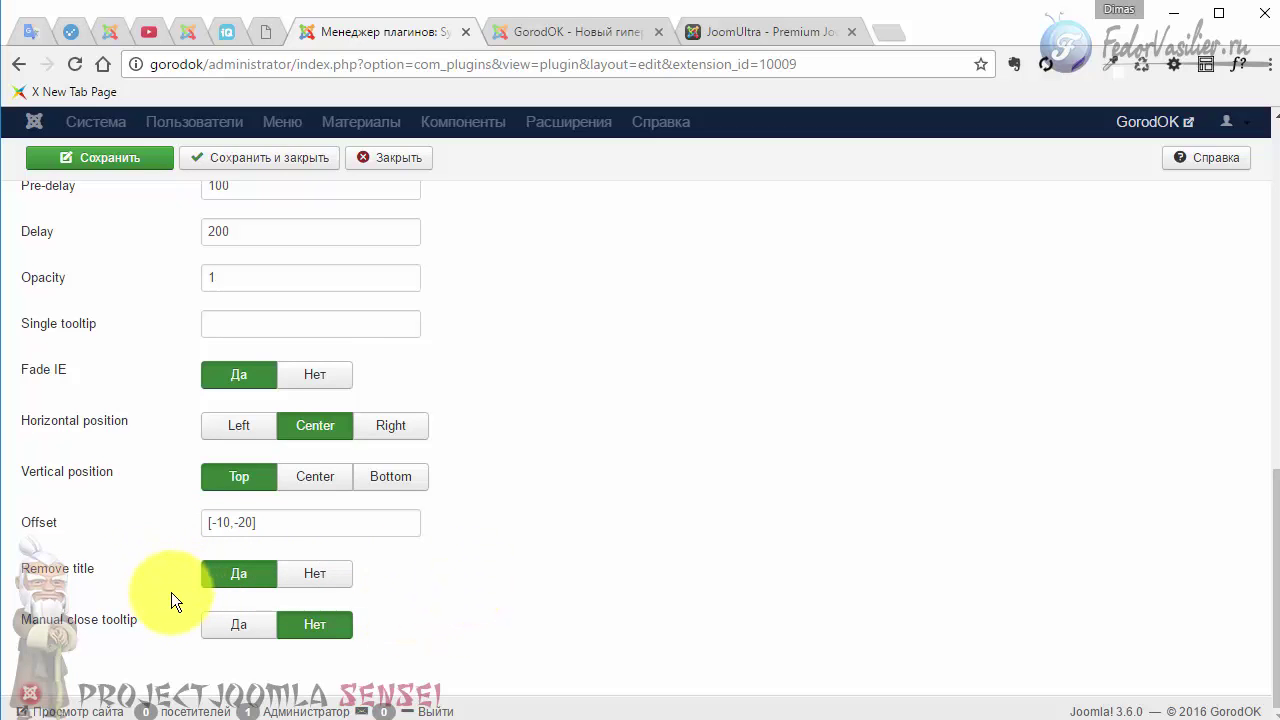
left_click(333, 580)
left_click(136, 170)
Reload the article page and check how the title of "автомобиль" is shown alongside its tooltip
left_click(566, 31)
left_click(76, 64)
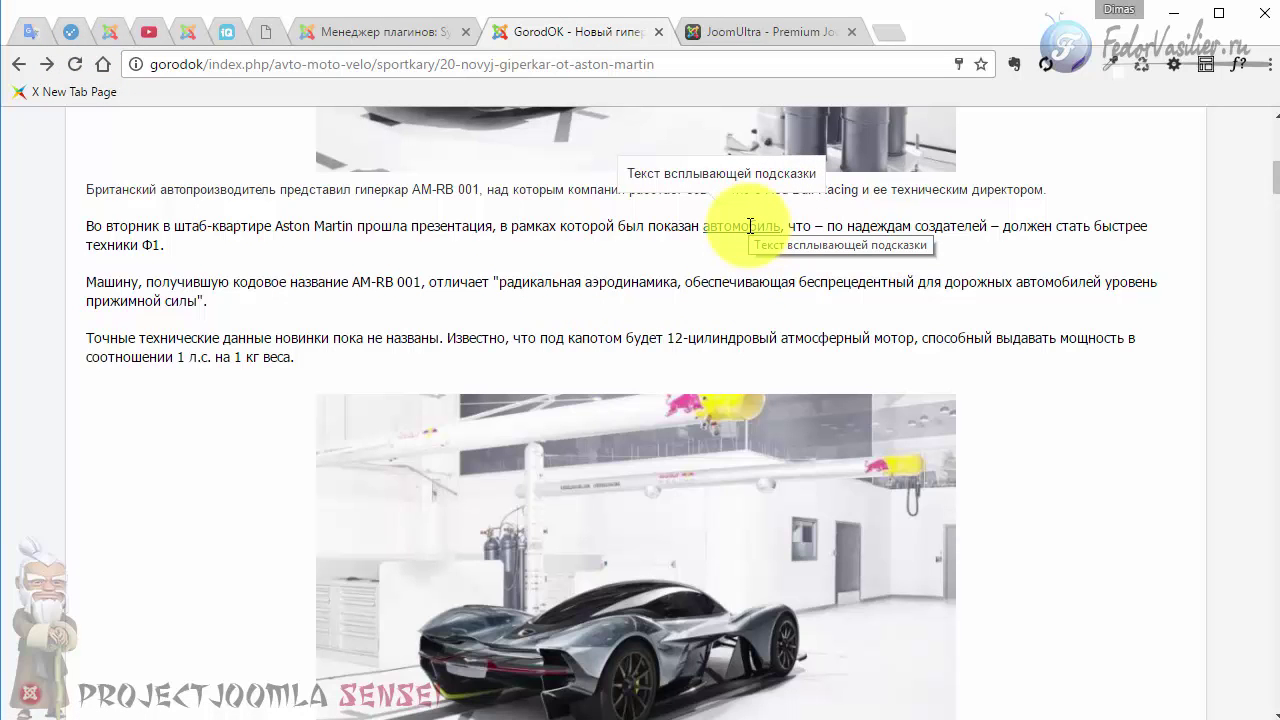
Set the JU Tooltip plugin's Remove title option back to Да and save the plugin
left_click(387, 38)
scroll(449, 429, "down", 10)
scroll(500, 415, "down", 3)
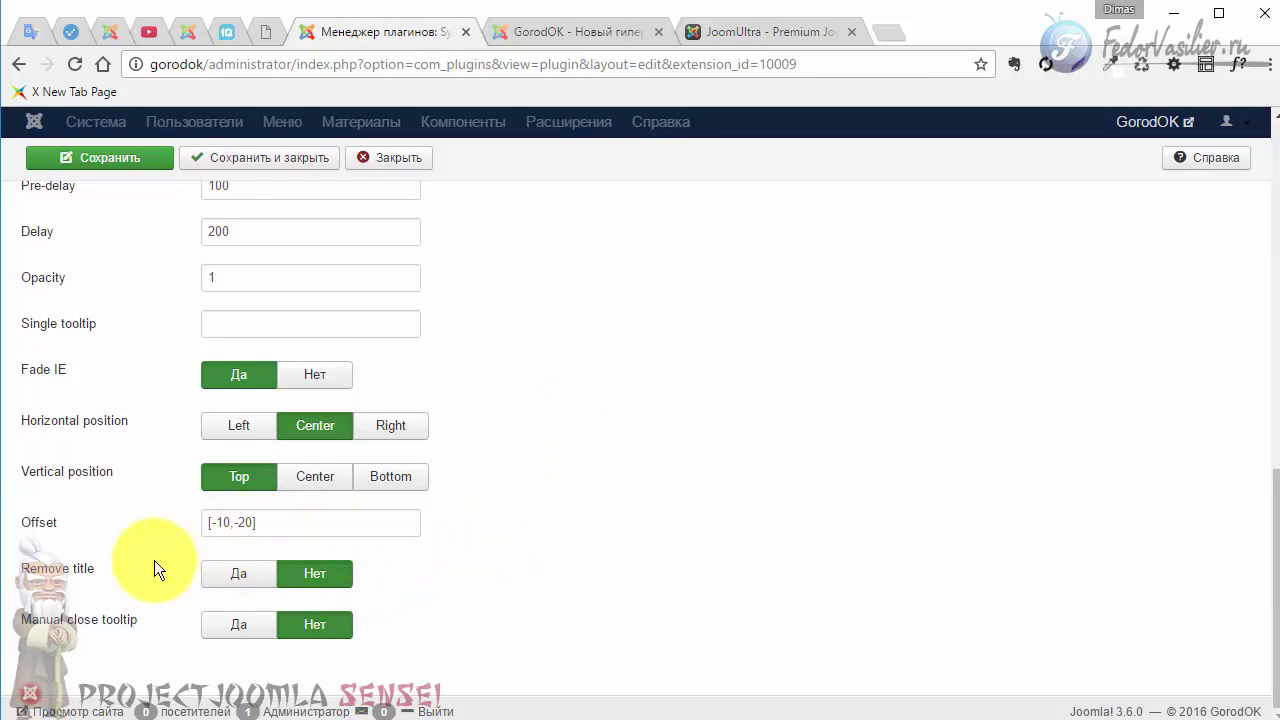
left_click(239, 578)
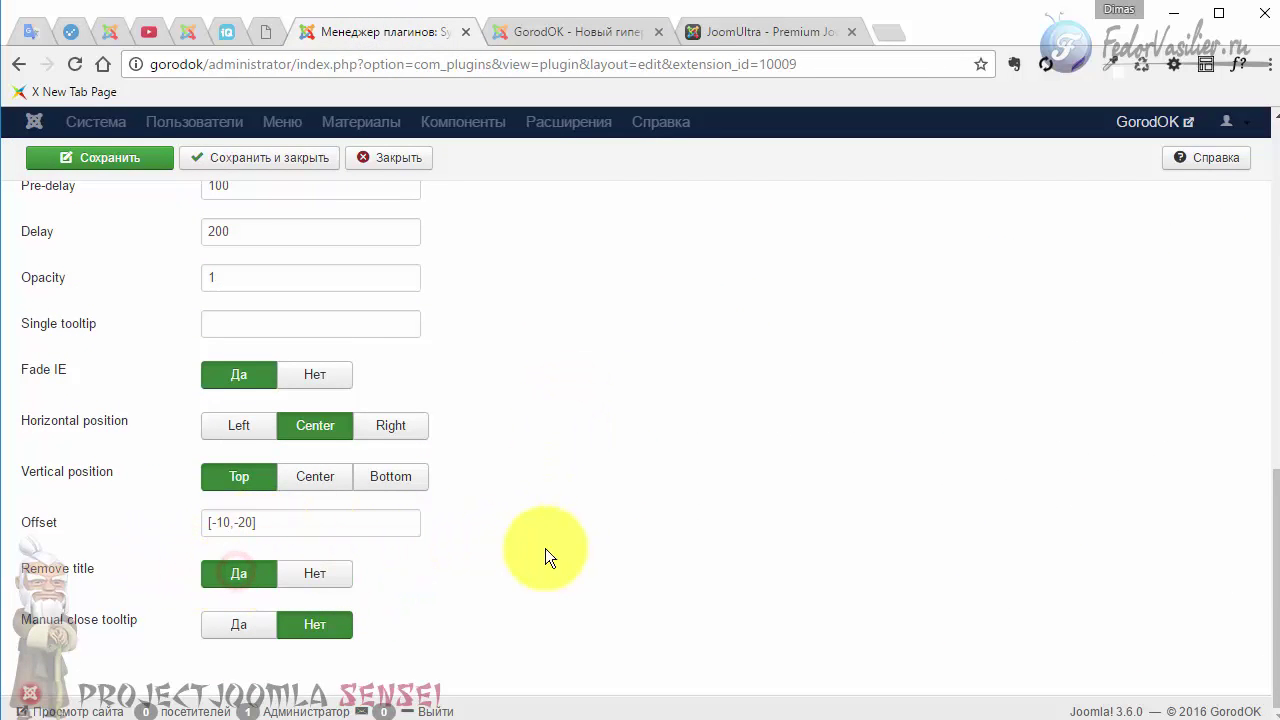
left_click(120, 167)
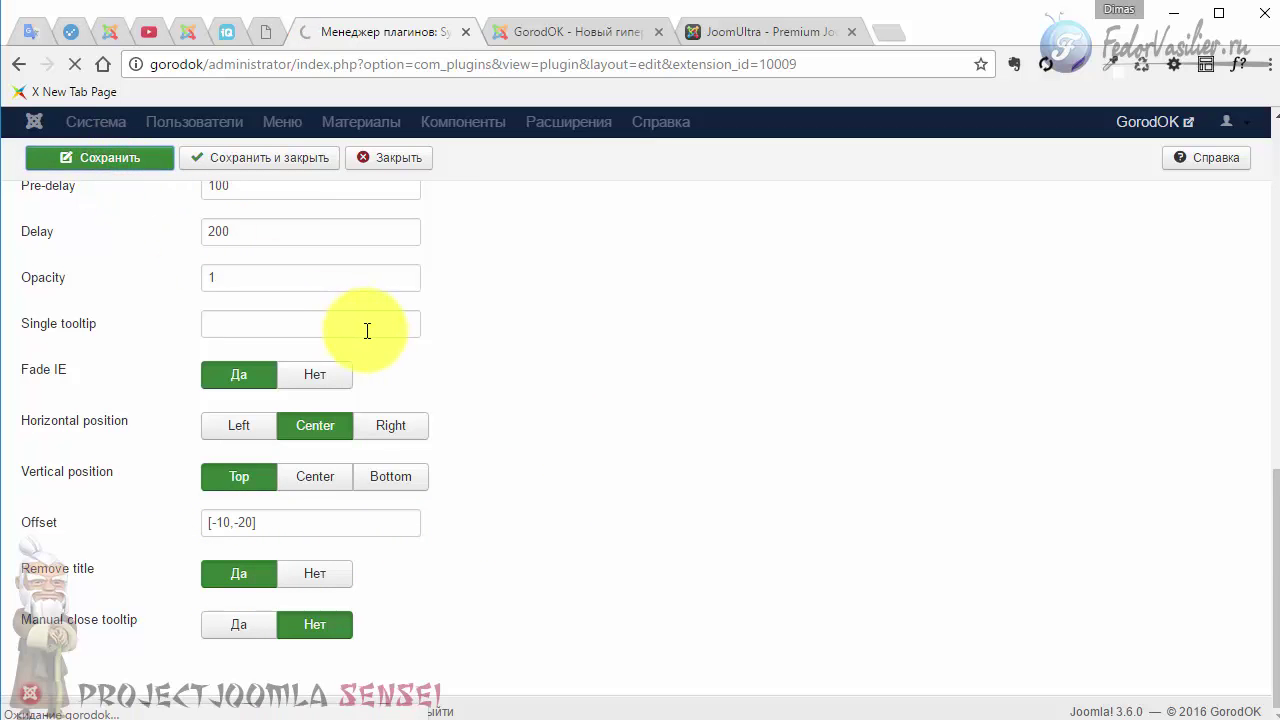
Set the plugin's Manual close tooltip option to Да and save the plugin
scroll(464, 340, "down", 10)
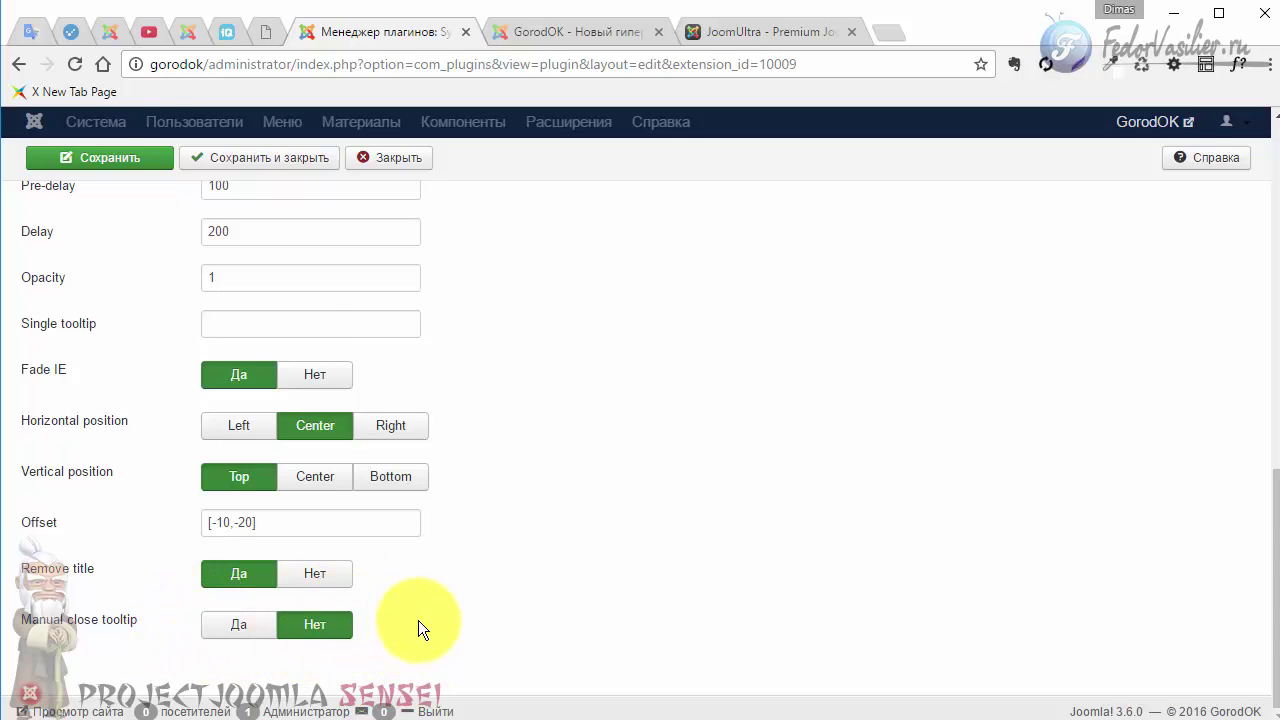
left_click(232, 624)
left_click(115, 165)
Reload the article page and test closing the tooltip of the word "автомобиль" manually
left_click(527, 30)
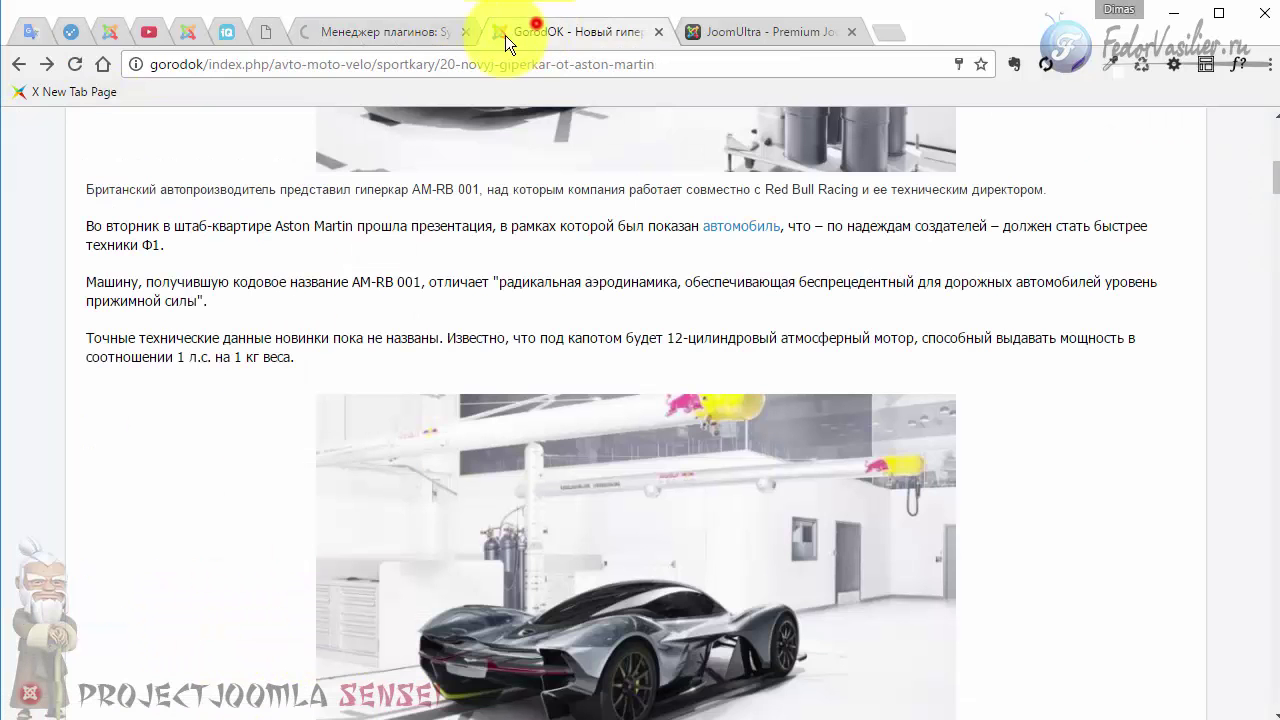
left_click(77, 62)
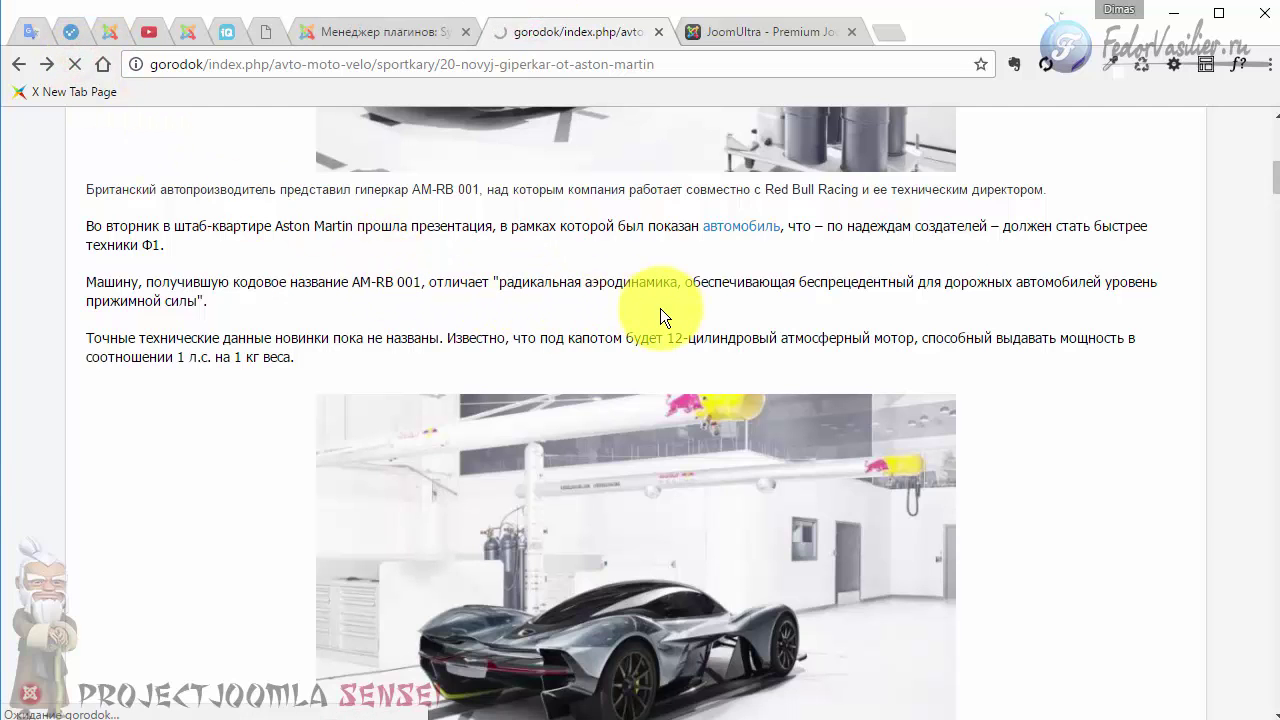
mouse_move(752, 225)
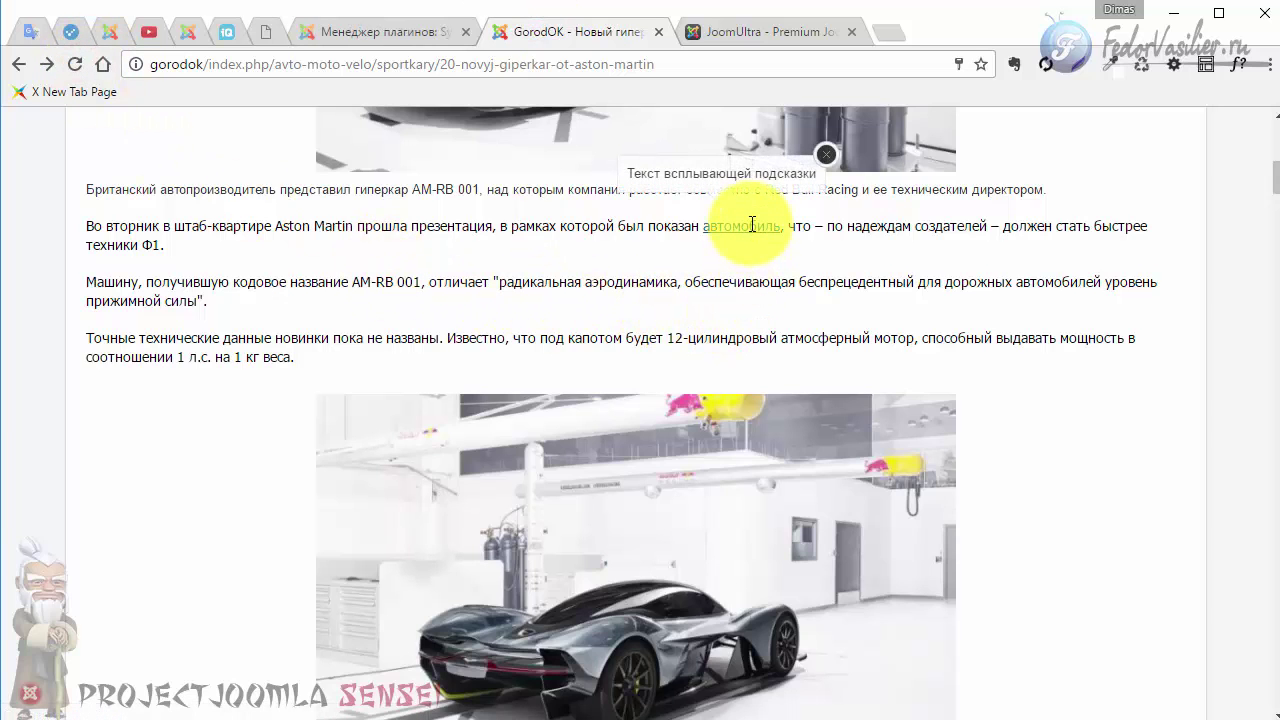
left_click(825, 157)
left_click(746, 225)
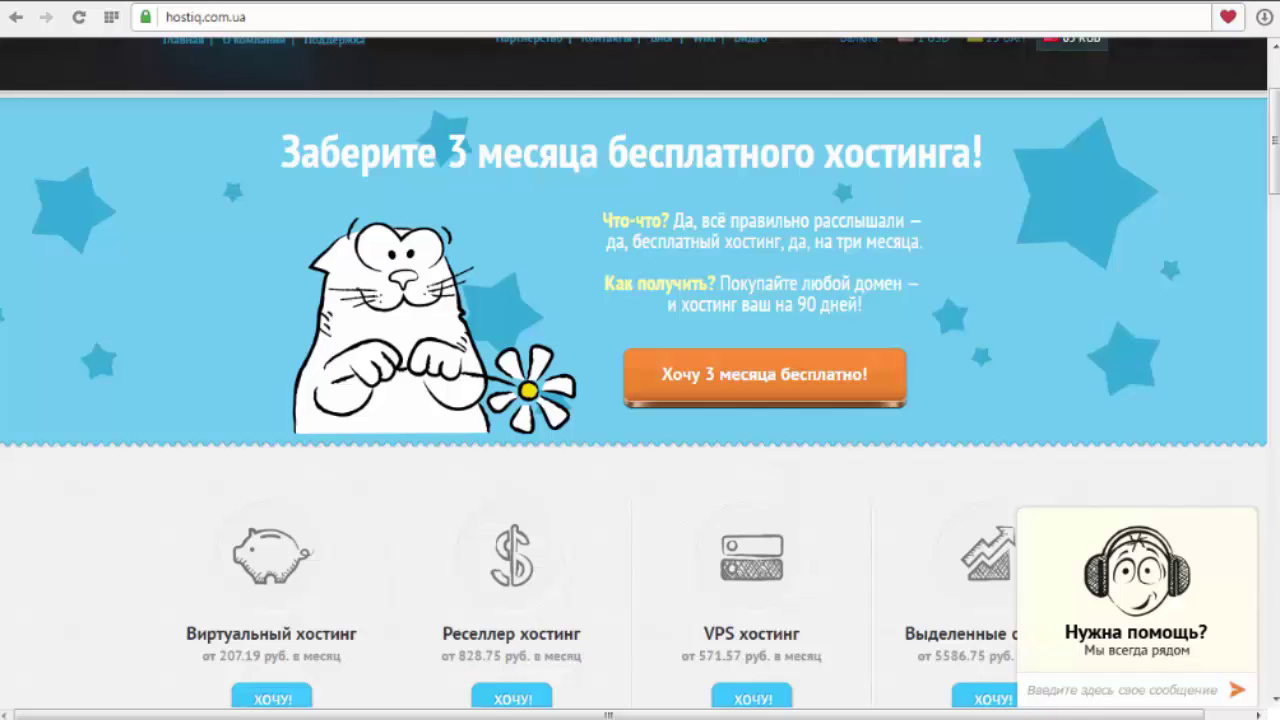
left_click(1128, 634)
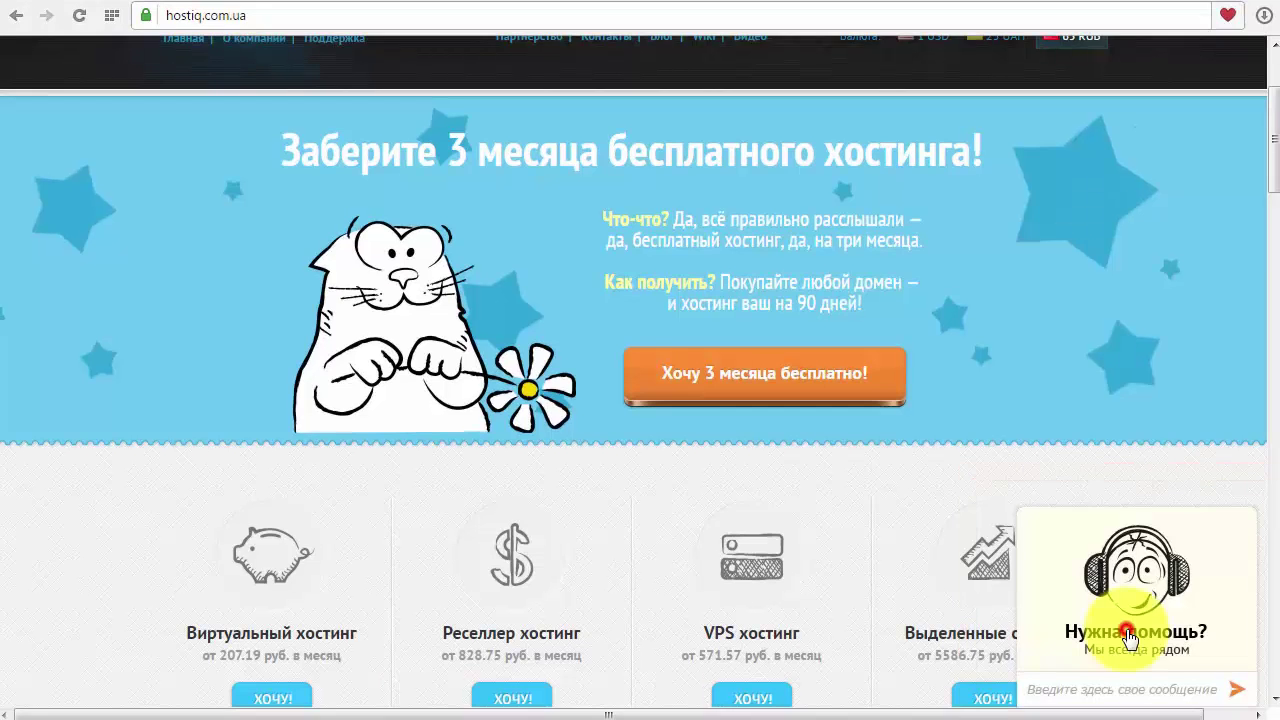
left_click(1201, 332)
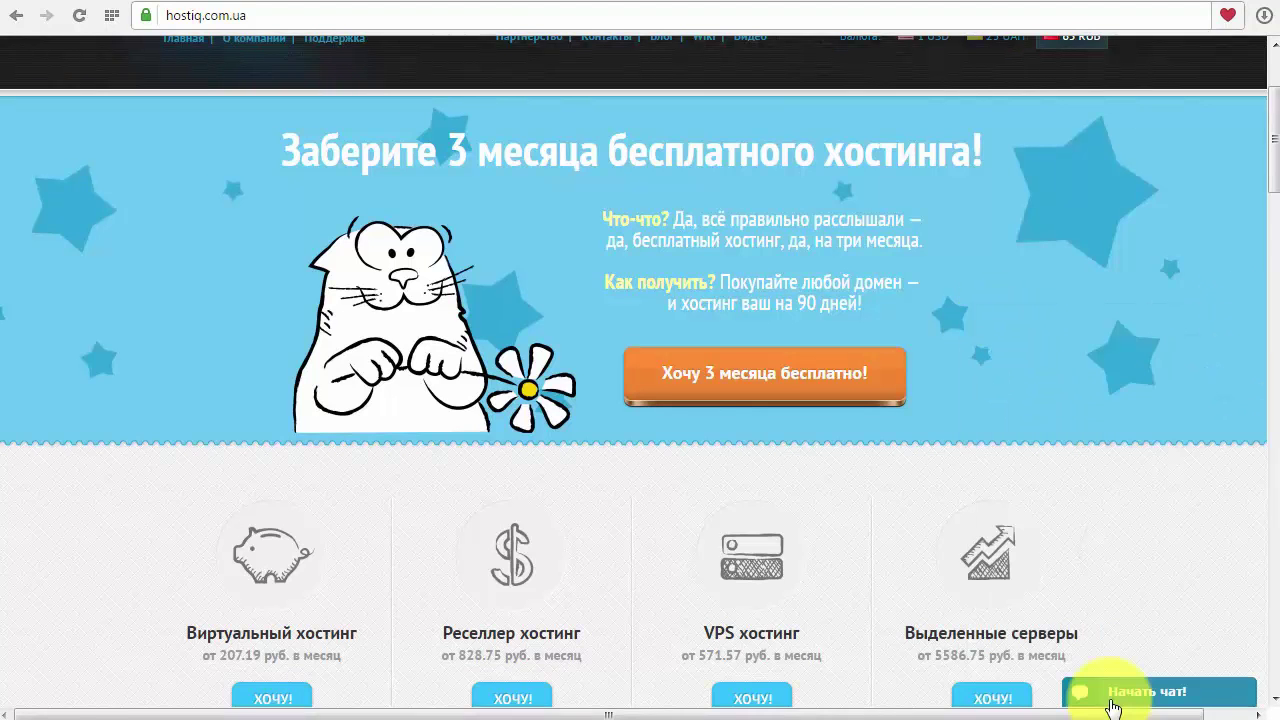